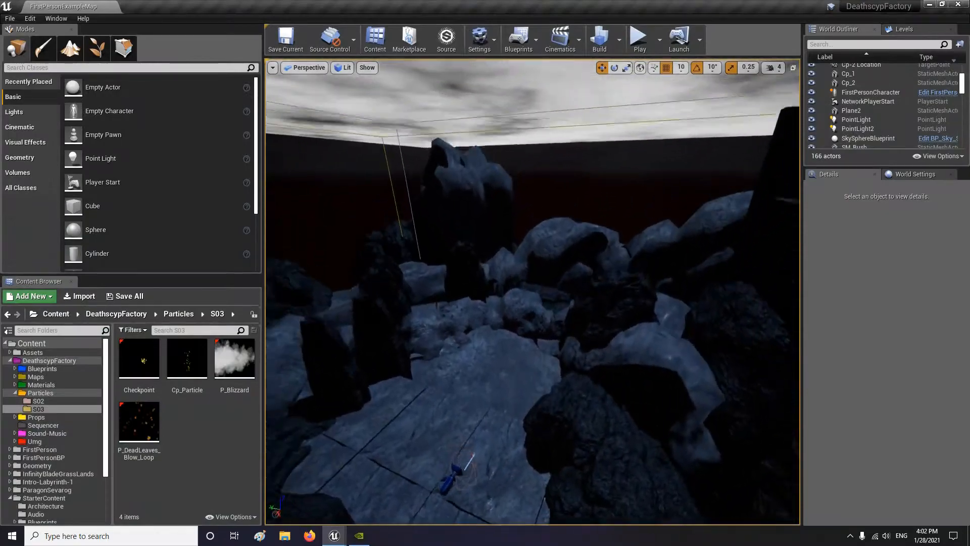
Inspect the rocky snow area of the level and check the materials on a standing rock and the floor block
key(w)
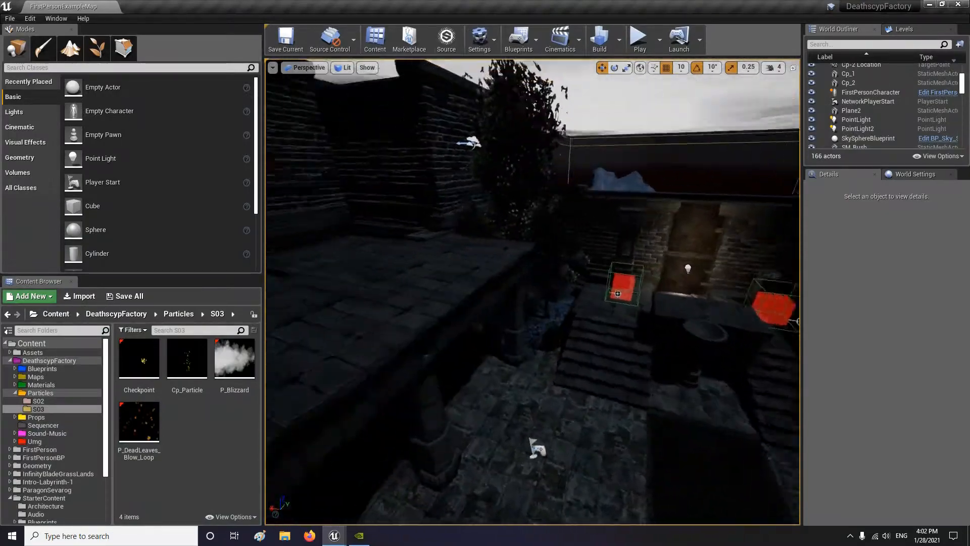
key(w)
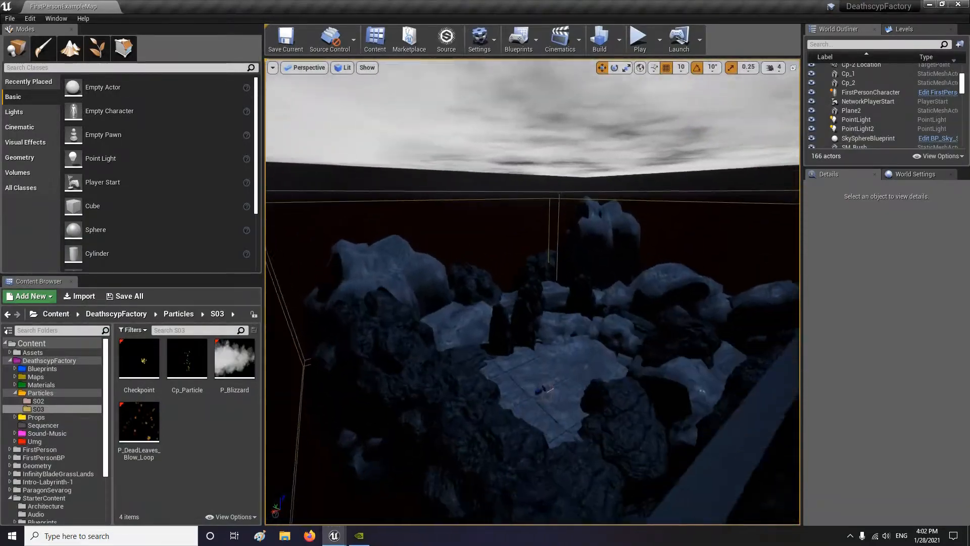
click(481, 404)
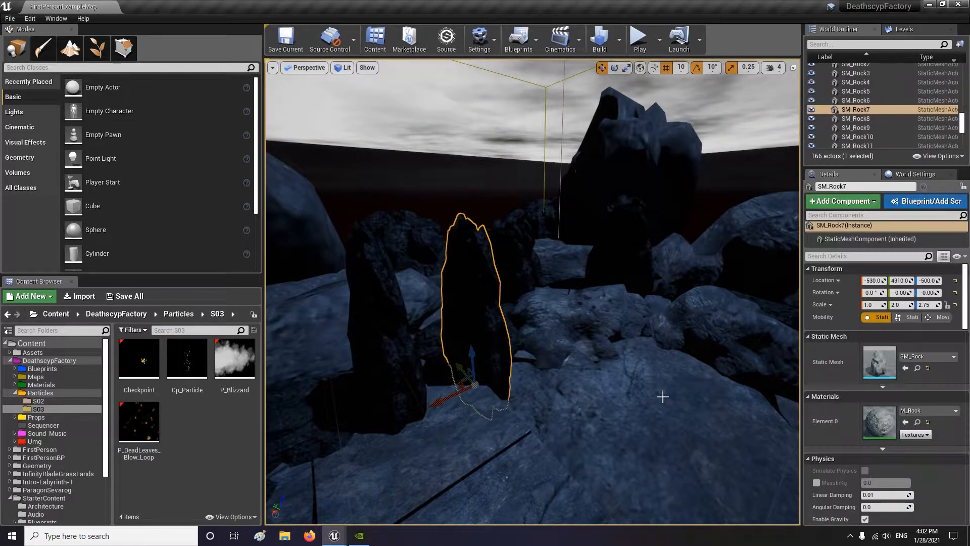
click(644, 428)
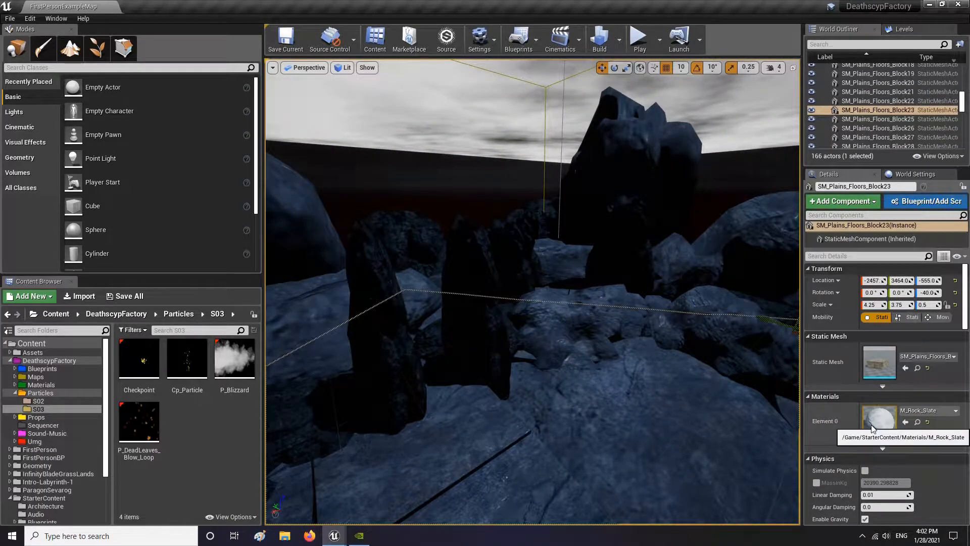
key(s)
right_drag(717, 396, 653, 414)
key(Escape)
key(w)
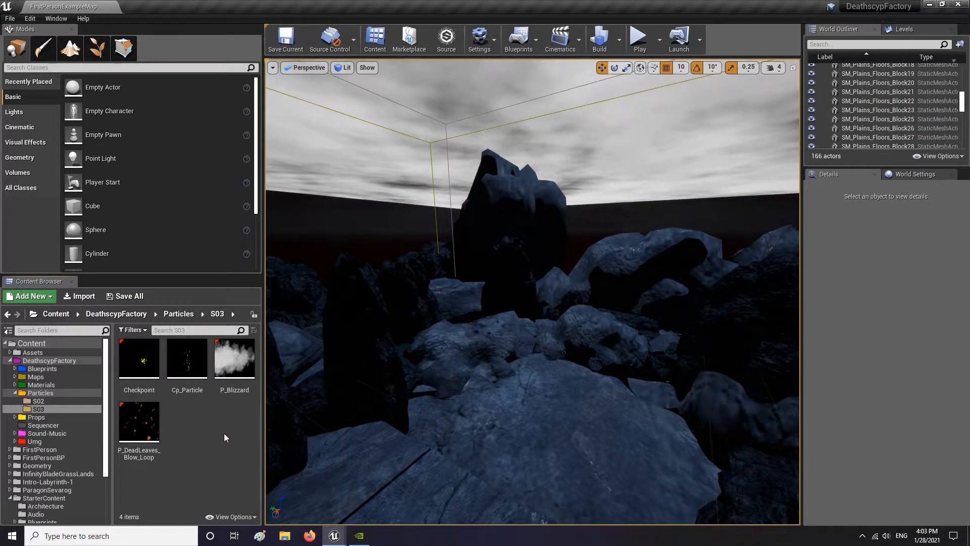
Create a new particle system named P_Blizzard-2 in the S03 particles folder
click(234, 361)
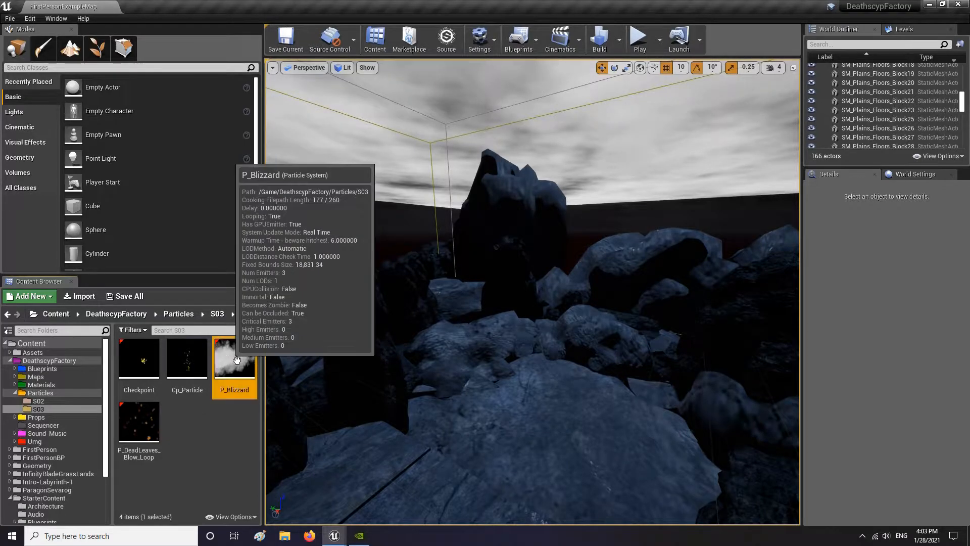
right_click(181, 420)
click(232, 243)
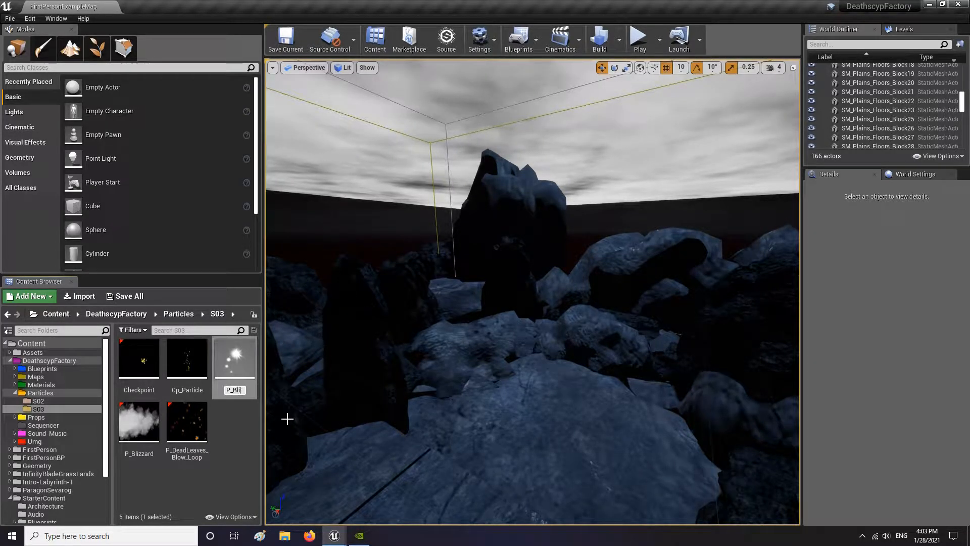
text(P_Blizzard-2)
key(Return)
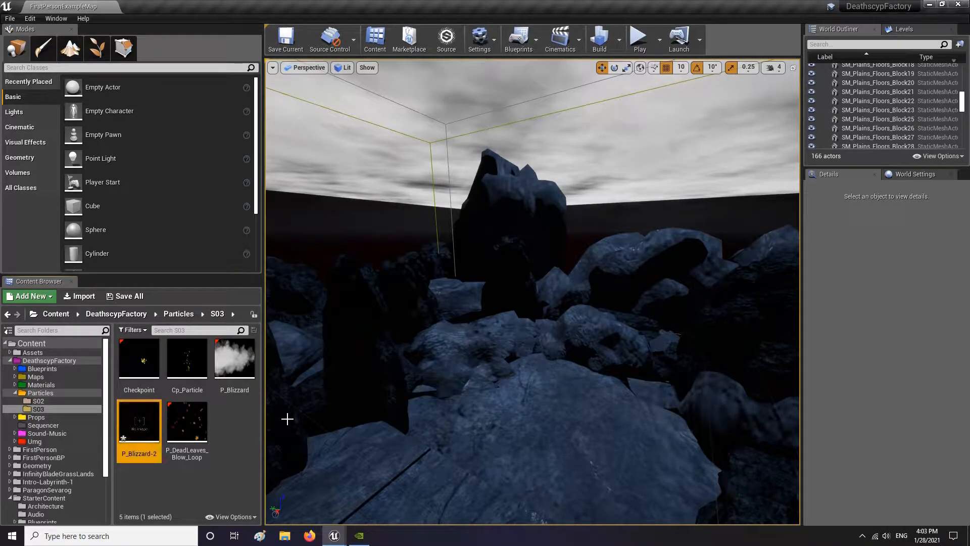
click(240, 442)
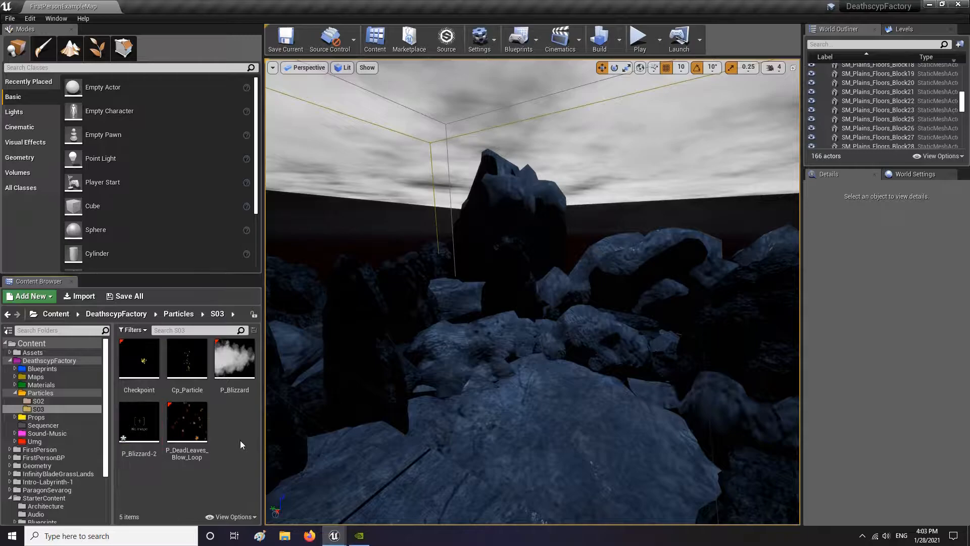
key(ctrl+shift+s)
click(573, 360)
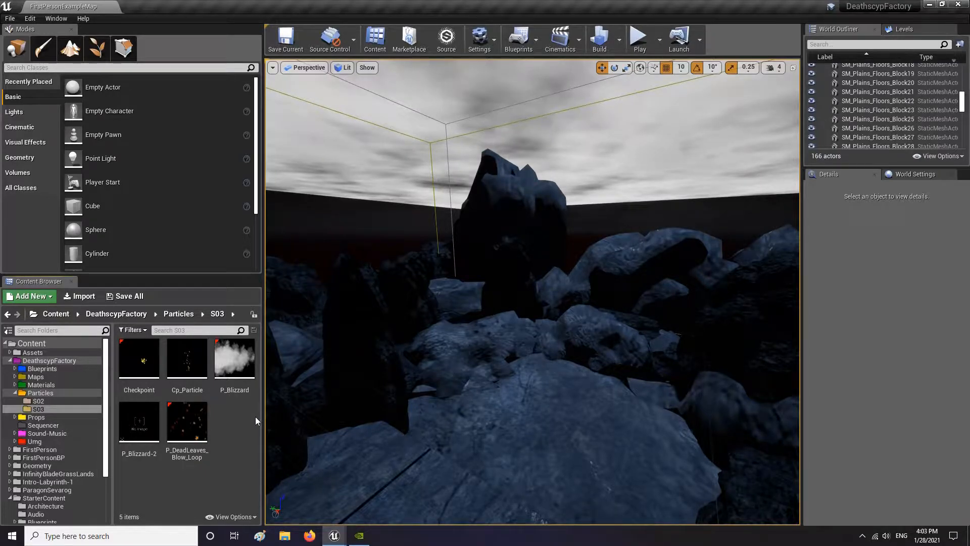
Look through the StarterContent Particles folder and pick out the P_Steam_Lit particle system
scroll(75, 472, down, 2)
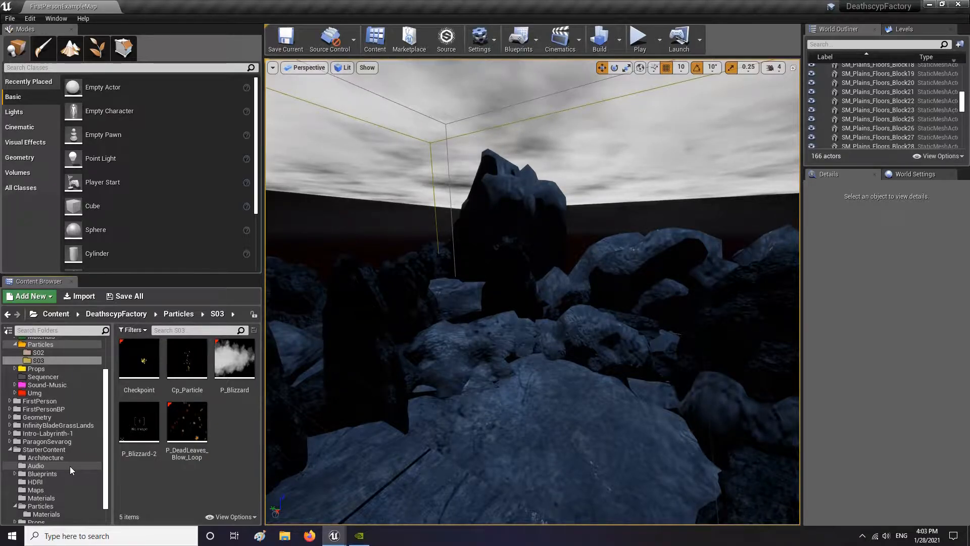
click(46, 506)
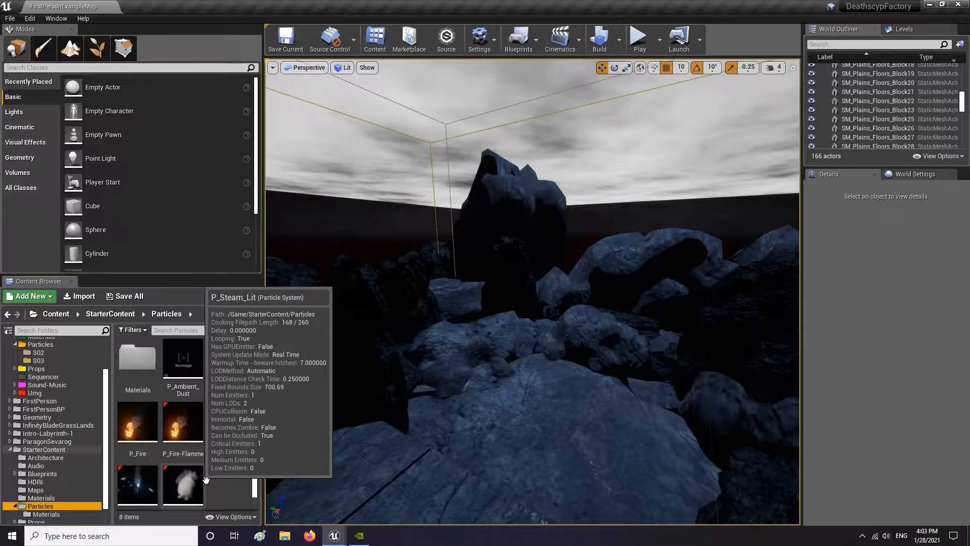
scroll(145, 483, down, 1)
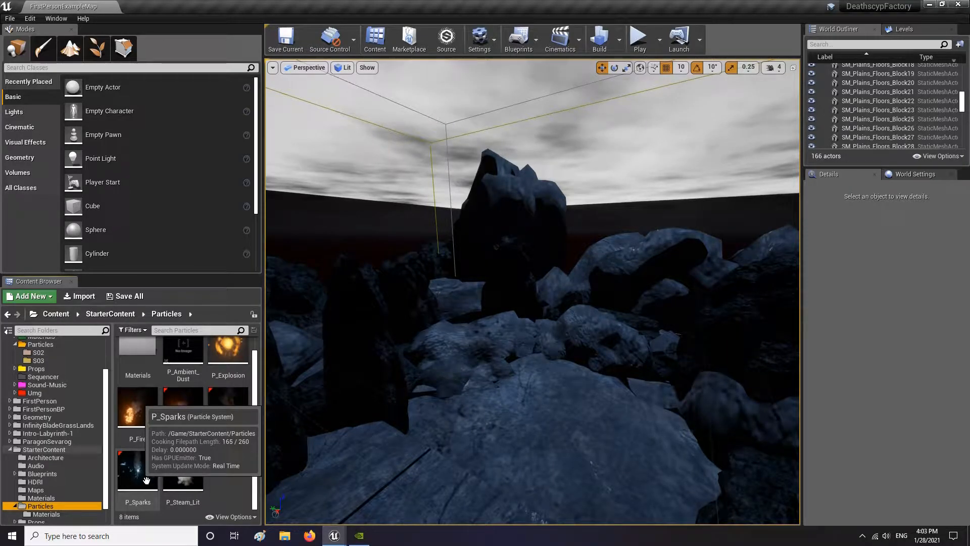
scroll(152, 465, up, 2)
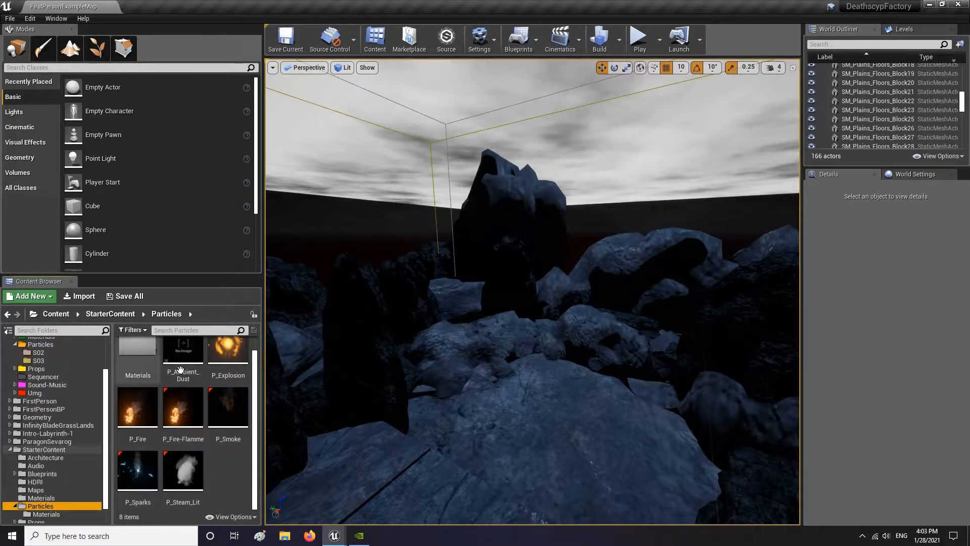
scroll(225, 413, down, 2)
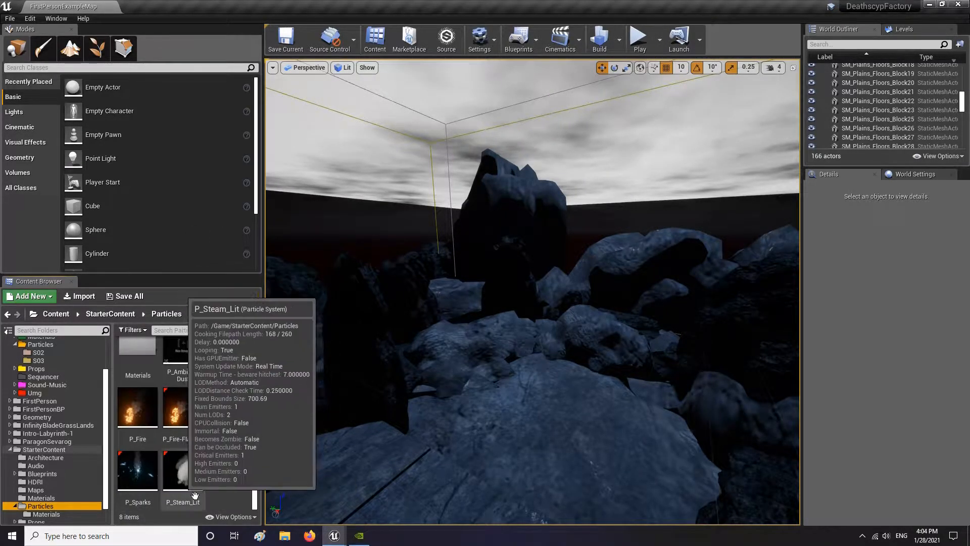
mouse_move(197, 502)
scroll(68, 405, up, 2)
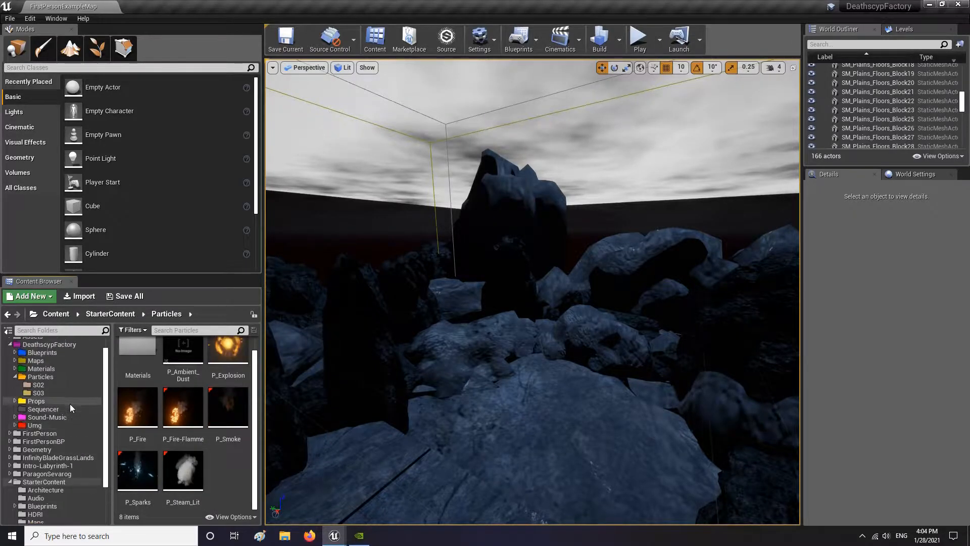
click(182, 480)
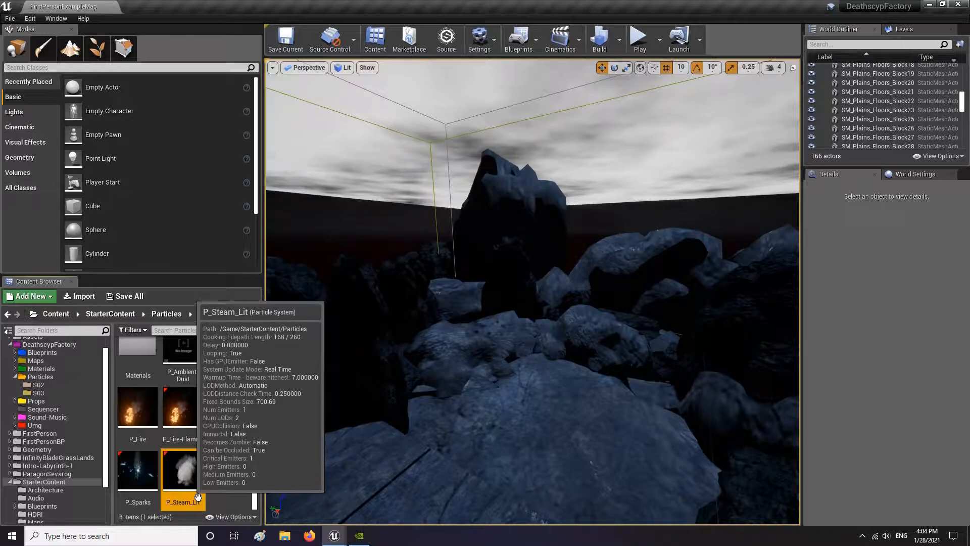
Open P_Blizzard-2 from the S03 folder in a maximized particle editor and select its particle emitter
click(47, 369)
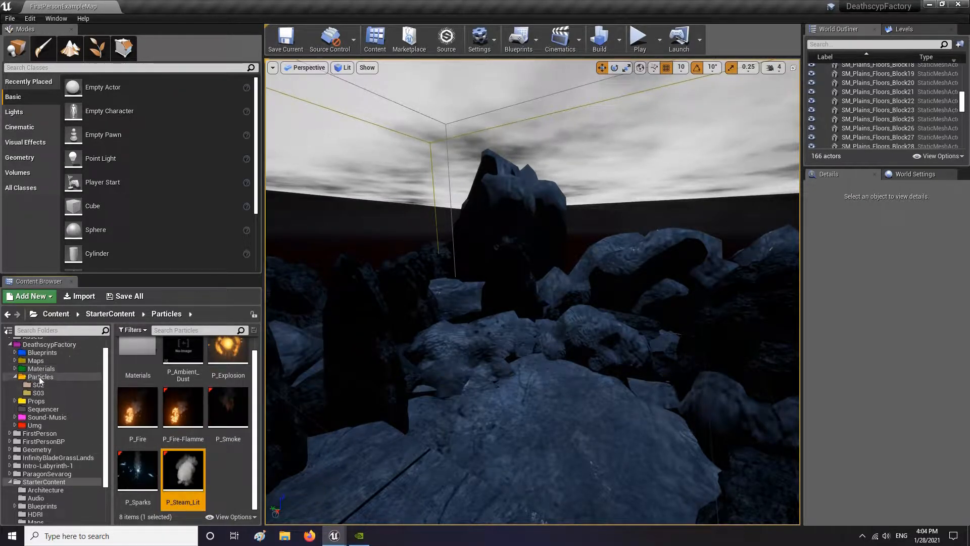
click(65, 391)
click(139, 421)
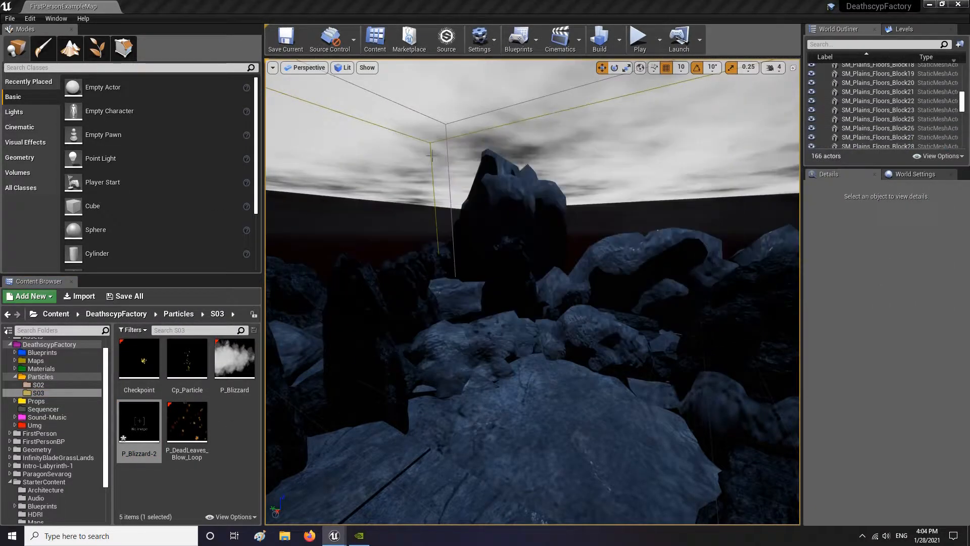
click(686, 143)
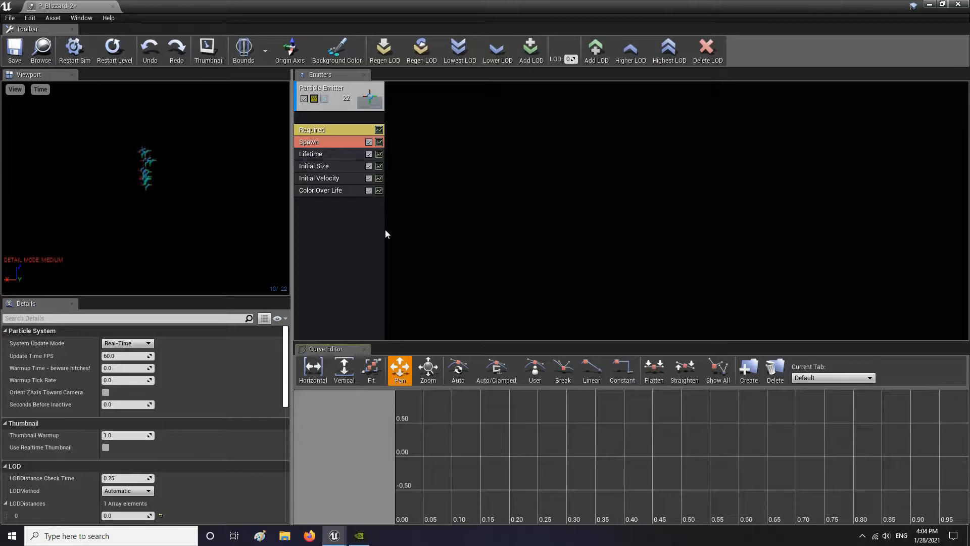
scroll(195, 382, down, 2)
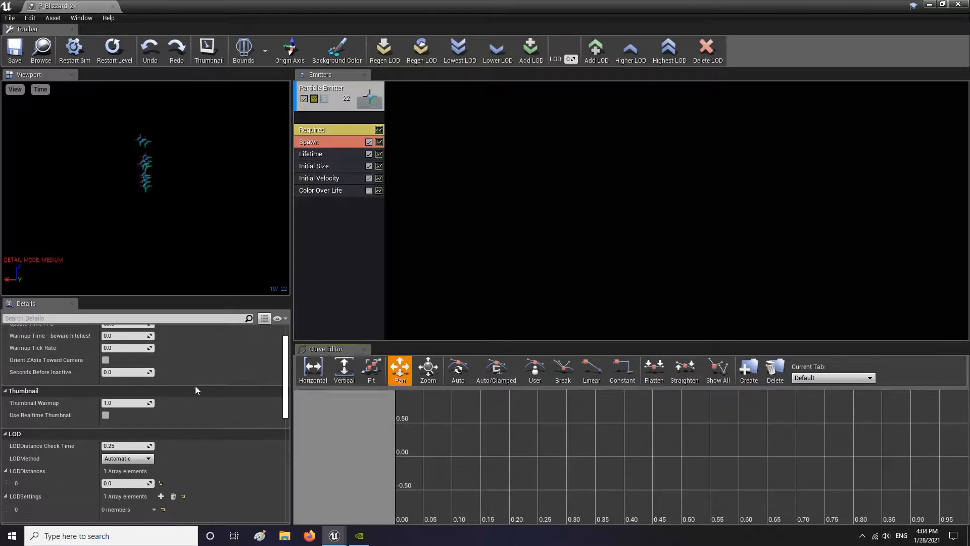
scroll(202, 384, up, 2)
click(334, 210)
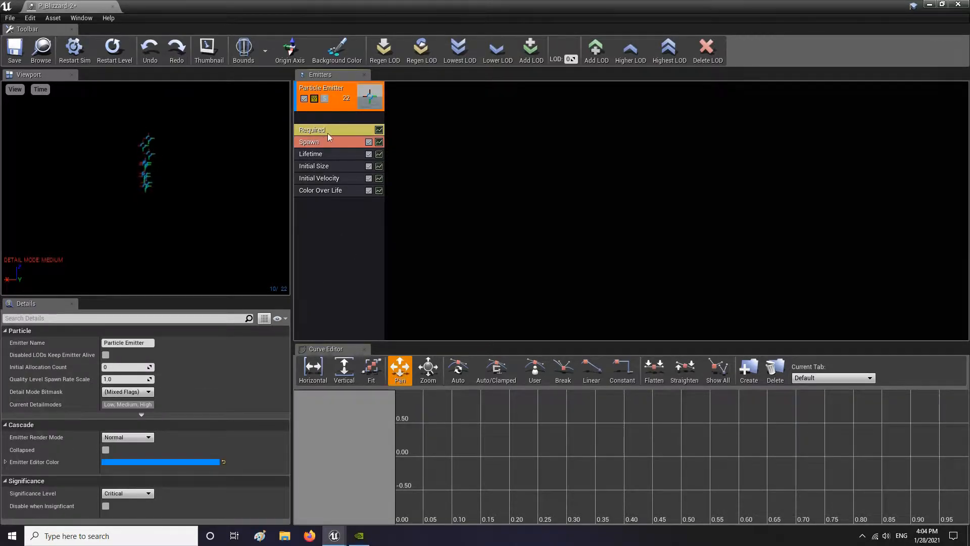
Reduce the particle editor to a floating window and open the M_smoke_subUV material from StarterContent's Particles/Materials folder
drag(650, 7, 307, 89)
click(241, 414)
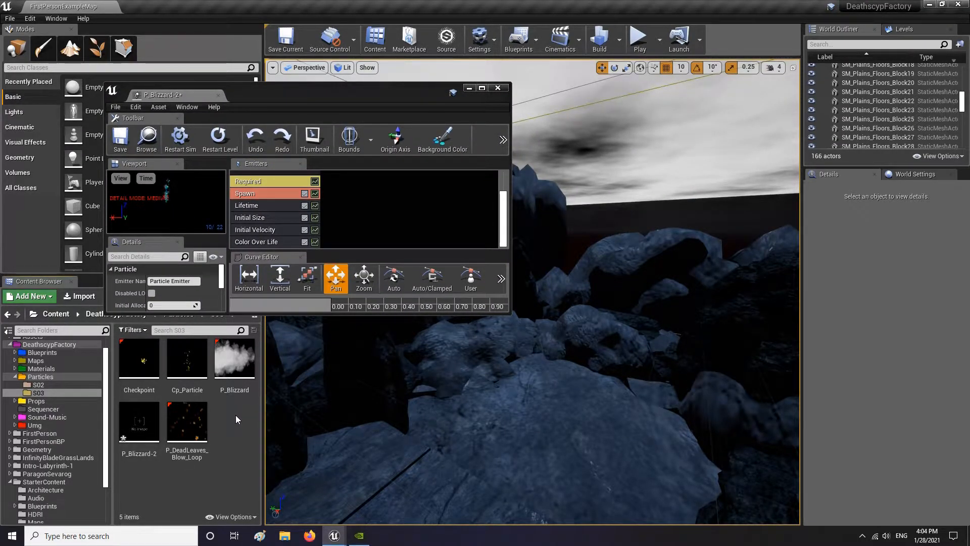
scroll(64, 500, down, 3)
click(56, 479)
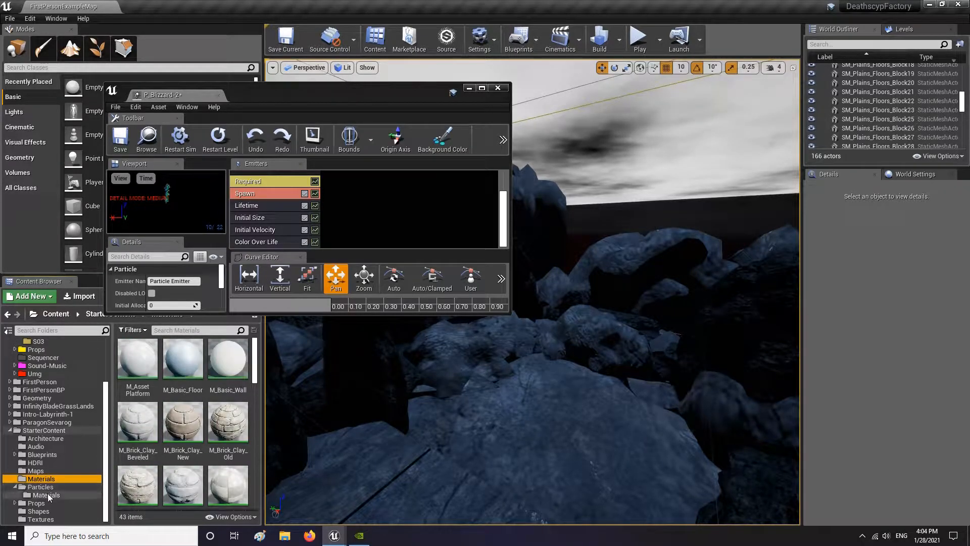
click(42, 495)
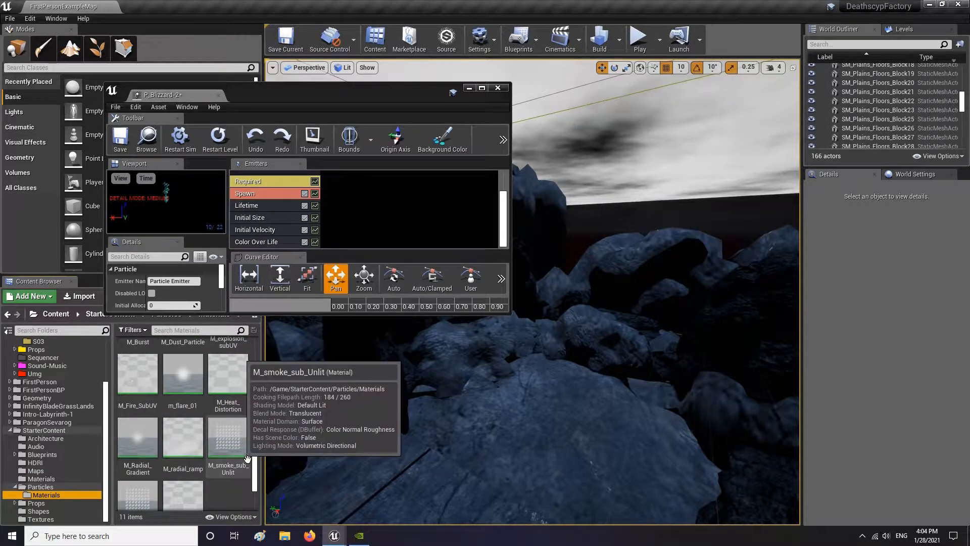
scroll(232, 454, down, 2)
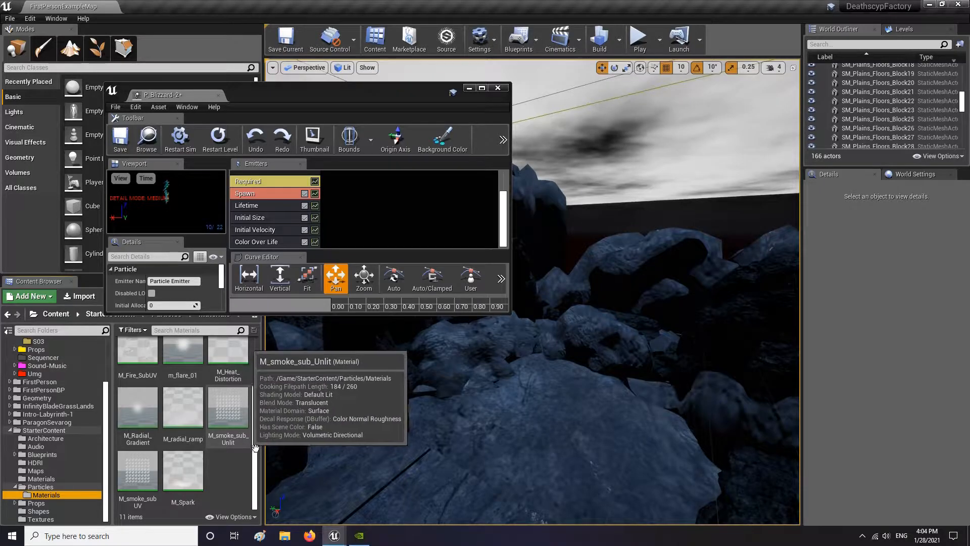
click(152, 486)
double_click(153, 490)
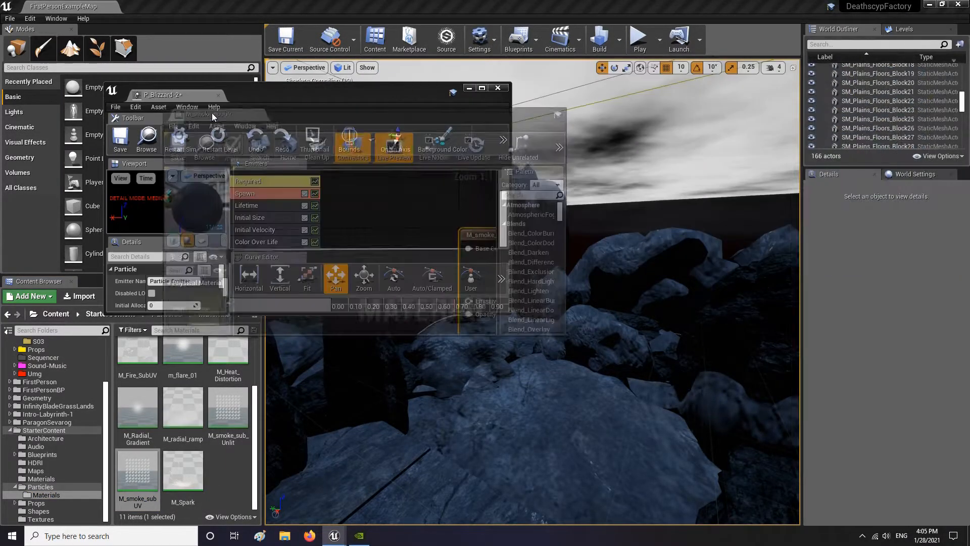
Examine the M_smoke_subUV node graph at full size, including its base color and opacity connections, and close the material
click(539, 116)
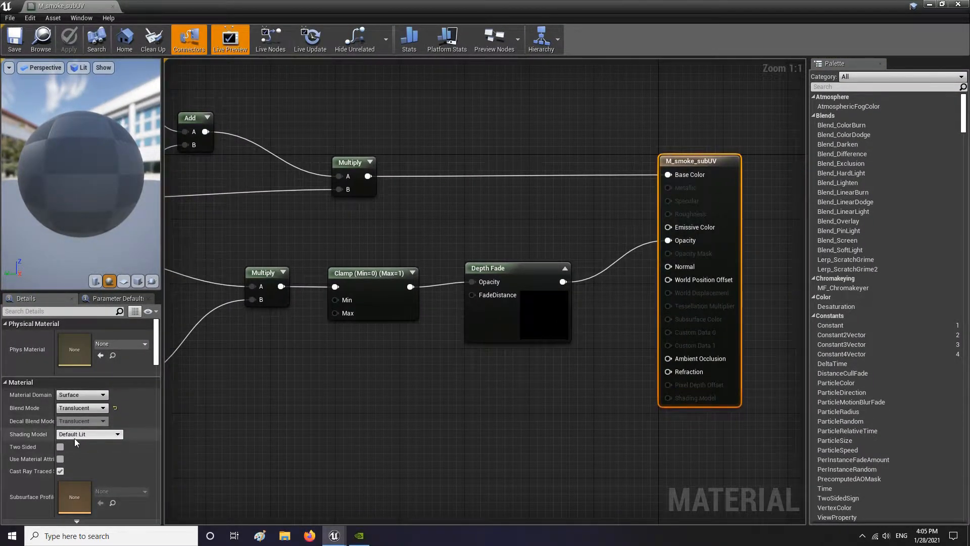
mouse_move(309, 218)
right_down()
mouse_move(487, 238)
mouse_move(493, 251)
mouse_move(310, 235)
right_up()
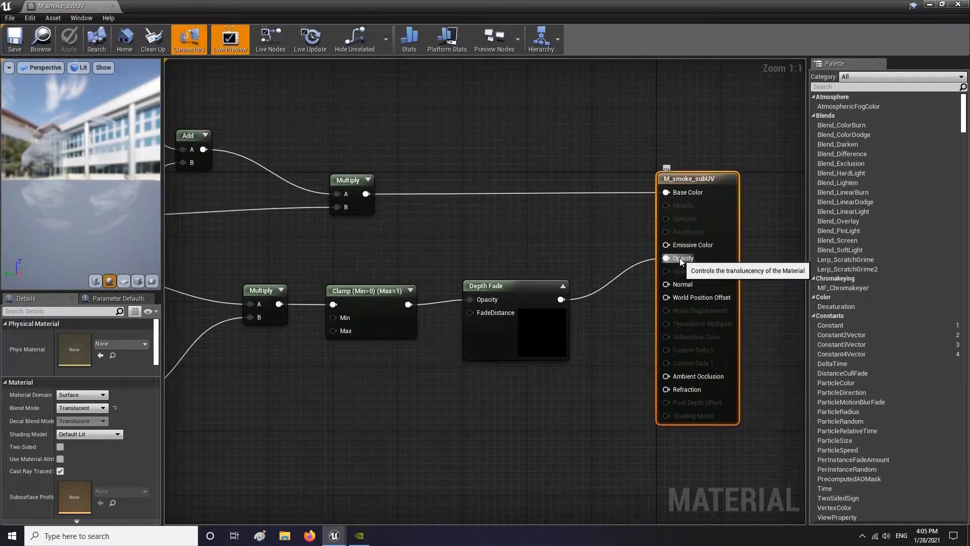
right_drag(616, 261, 728, 266)
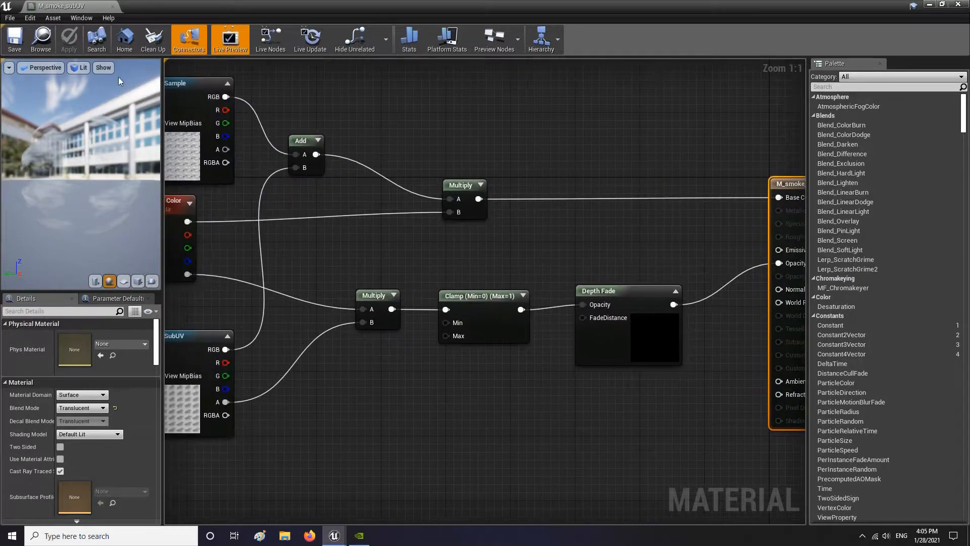
right_click(493, 194)
right_drag(311, 152, 392, 140)
scroll(392, 139, down, 1)
right_drag(255, 171, 313, 198)
right_drag(425, 231, 497, 294)
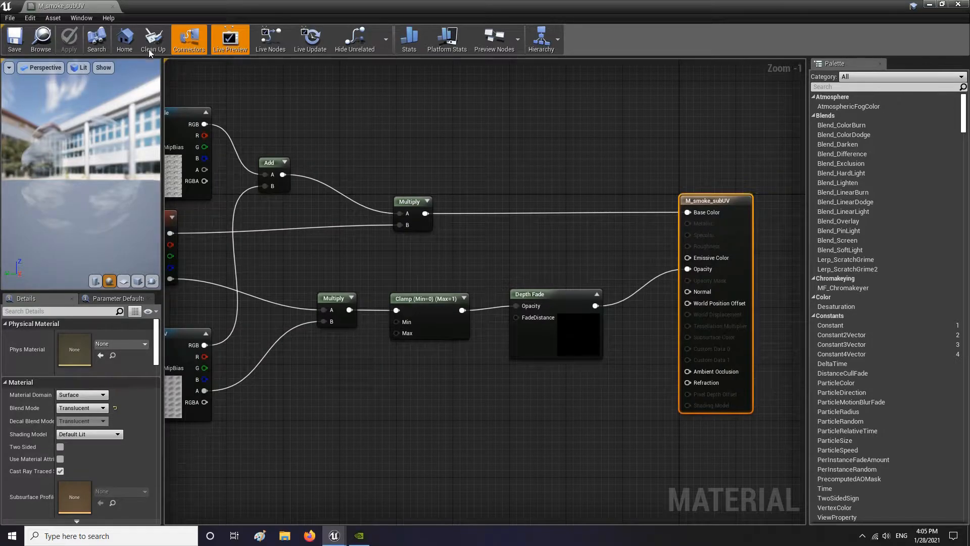
click(113, 6)
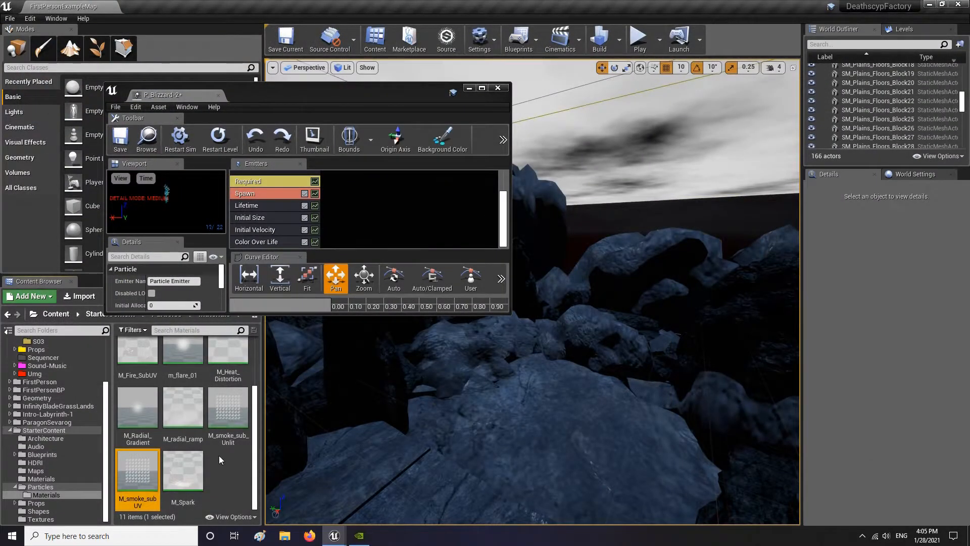
right_click(138, 472)
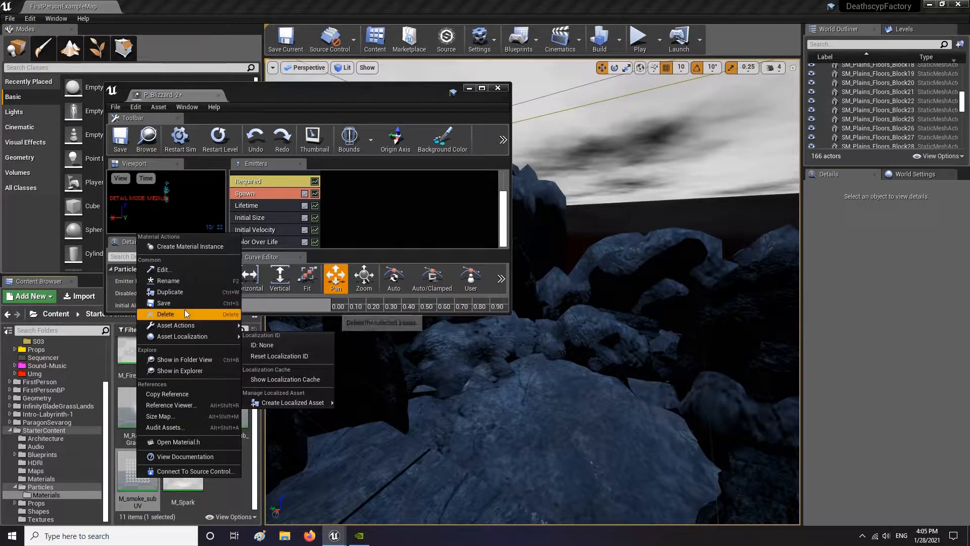
mouse_move(176, 325)
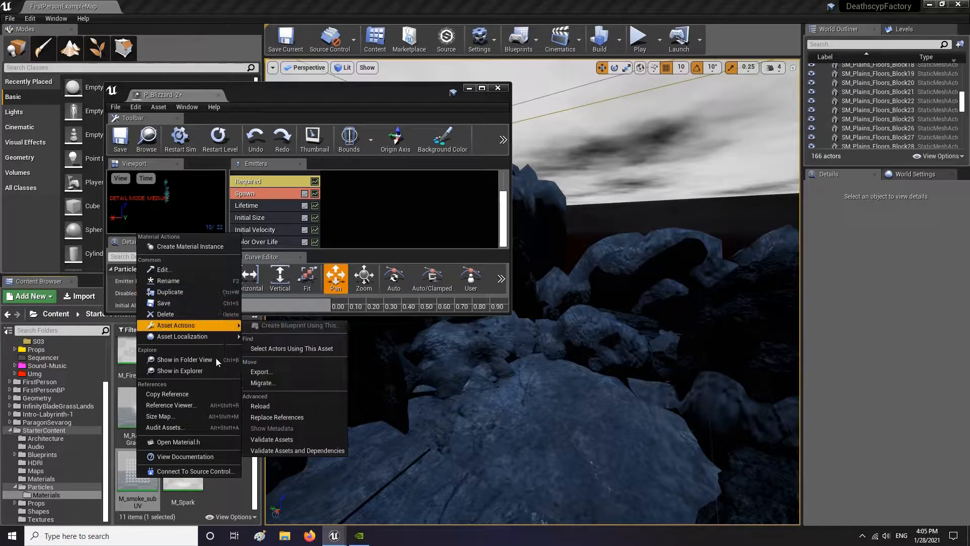
click(241, 487)
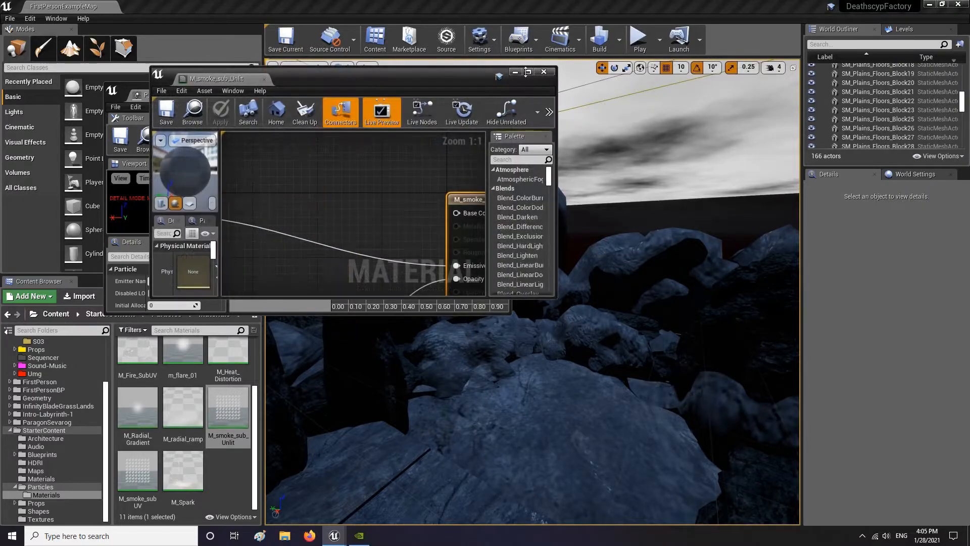
Examine the M_smoke_sub_Unlit node graph at full size, including its emissive color and opacity connections, and close the material
click(527, 75)
right_drag(285, 115, 640, 169)
right_drag(425, 158, 545, 171)
right_drag(626, 151, 348, 152)
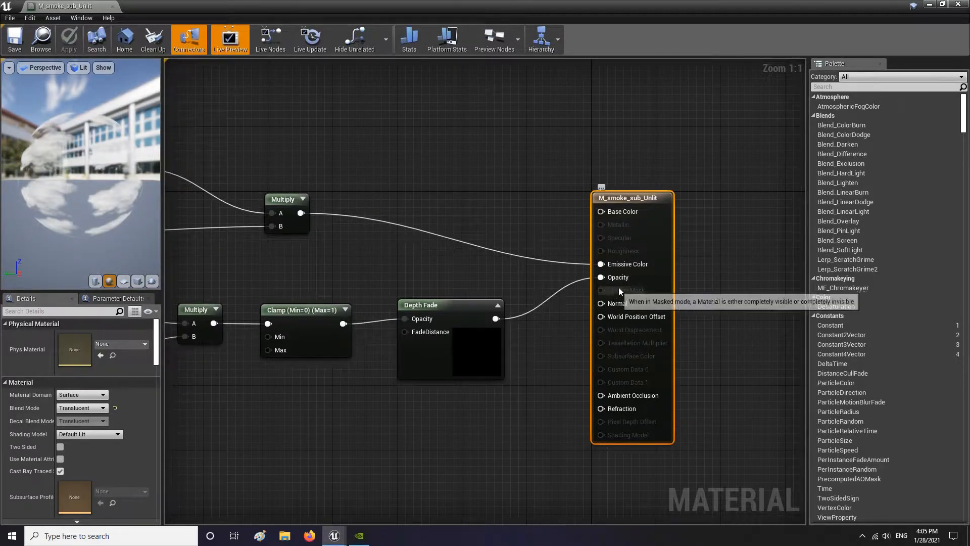
mouse_move(86, 160)
mouse_down()
mouse_move(93, 151)
mouse_move(86, 160)
mouse_up()
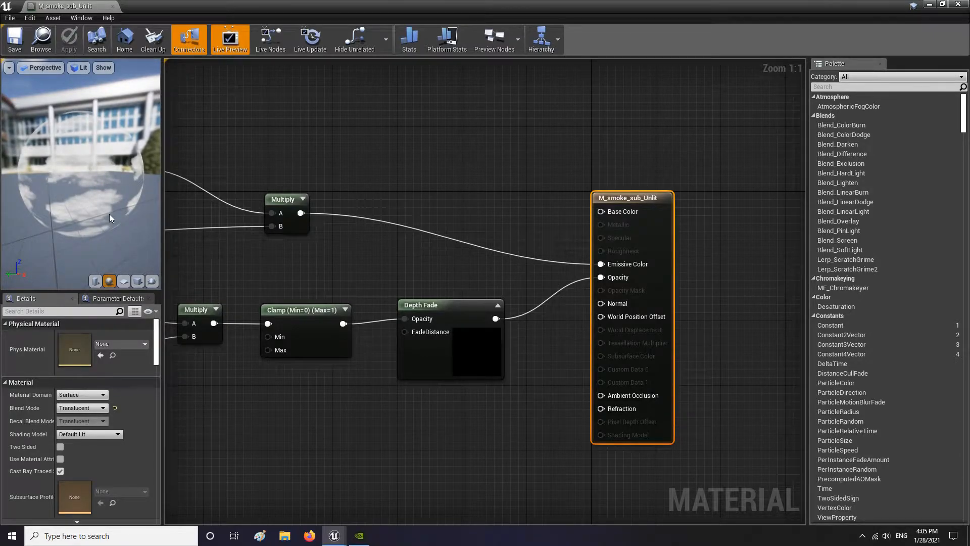
right_drag(178, 226, 390, 226)
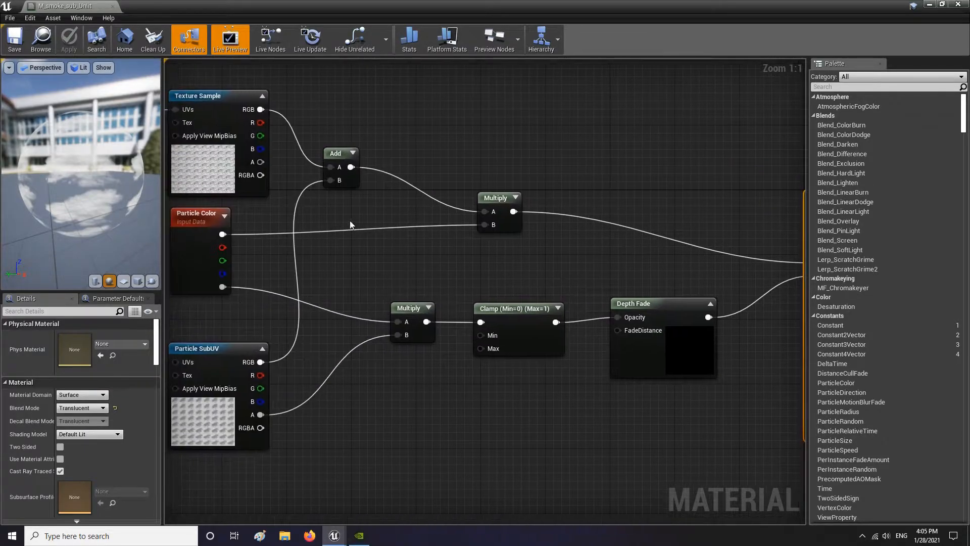
right_drag(558, 249, 389, 245)
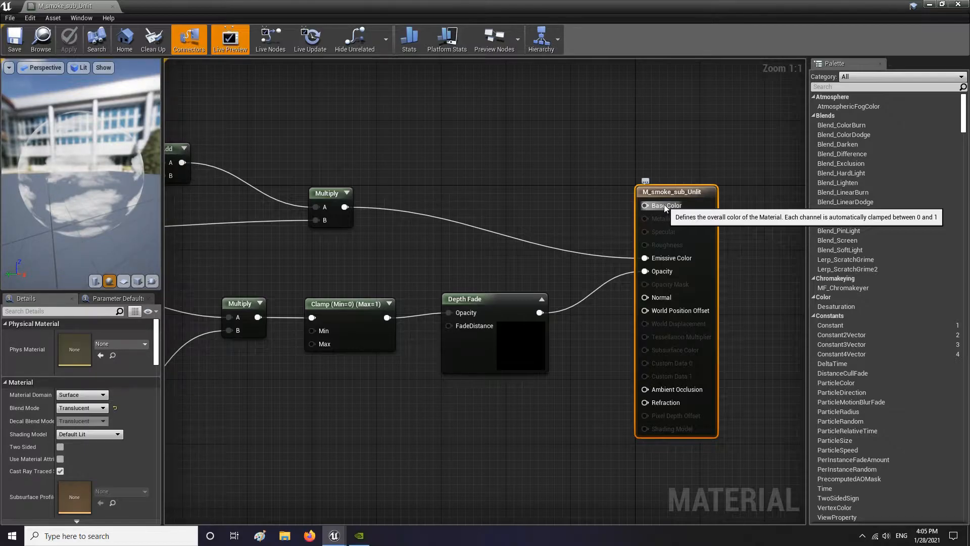
right_drag(498, 200, 489, 189)
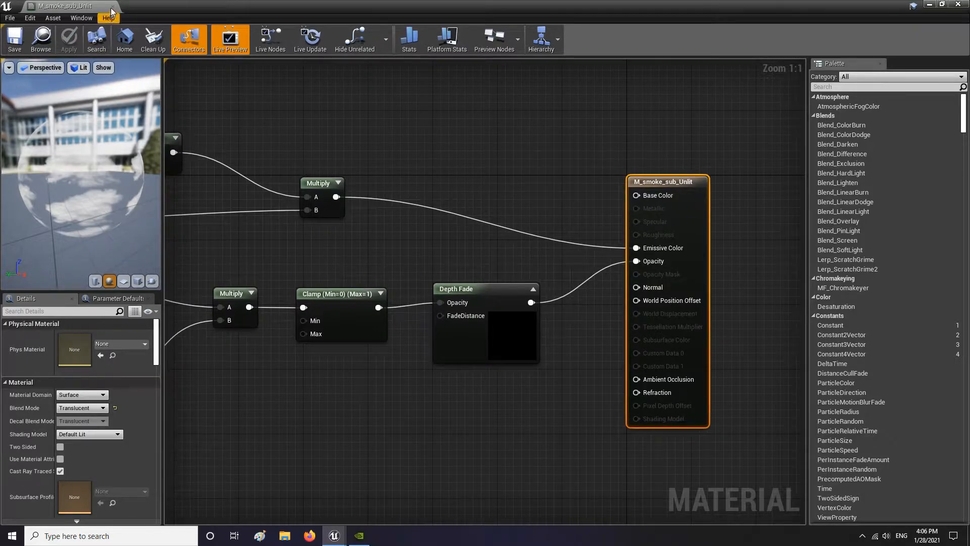
mouse_move(315, 222)
right_down()
mouse_move(442, 230)
mouse_move(330, 226)
right_up()
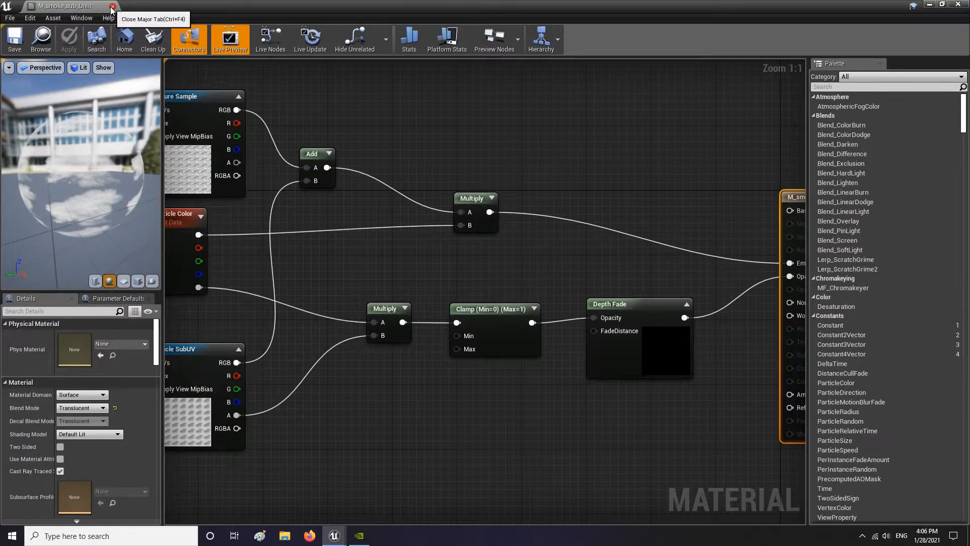
click(112, 7)
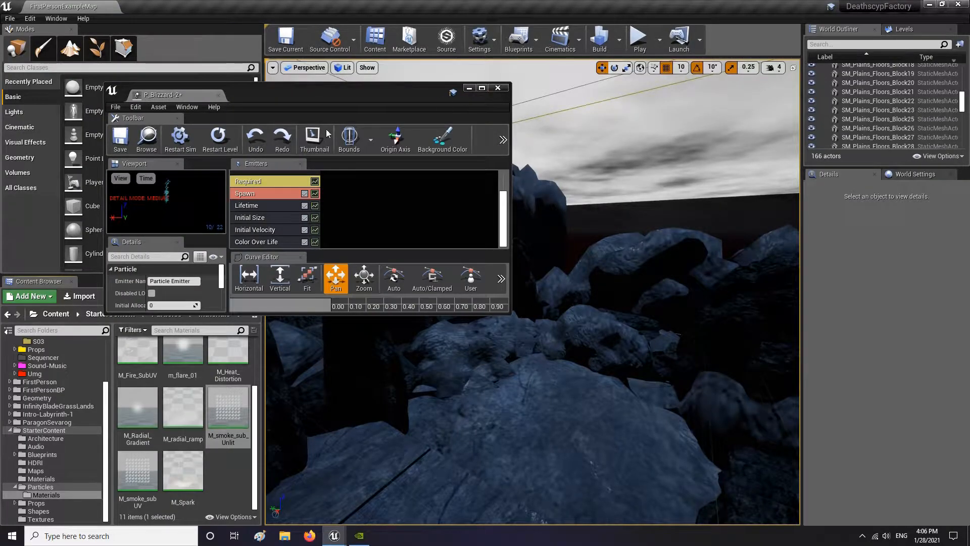
Assign M_smoke_sub_Unlit as the material in the P_Blizzard-2 emitter's Required module and maximize the particle editor
drag(322, 99, 531, 129)
drag(586, 111, 586, 1)
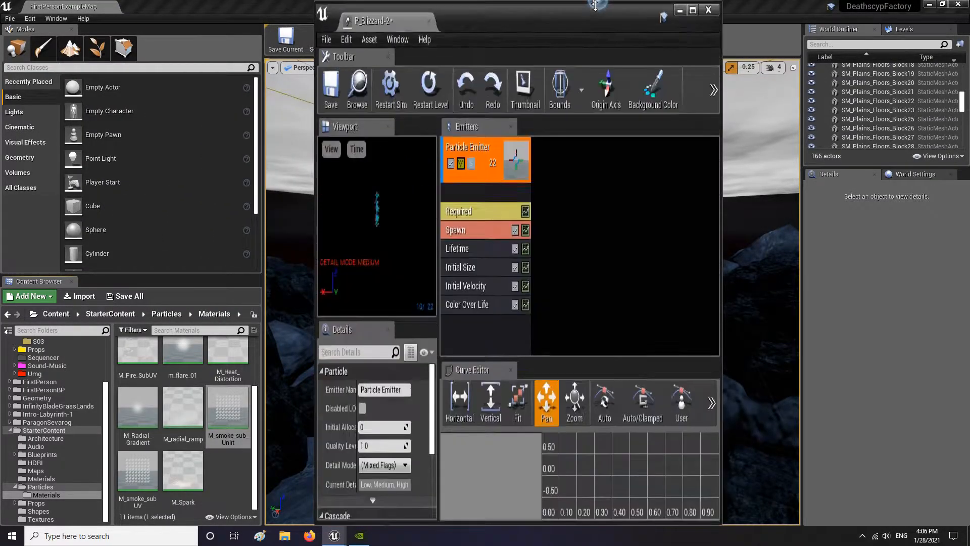
click(459, 137)
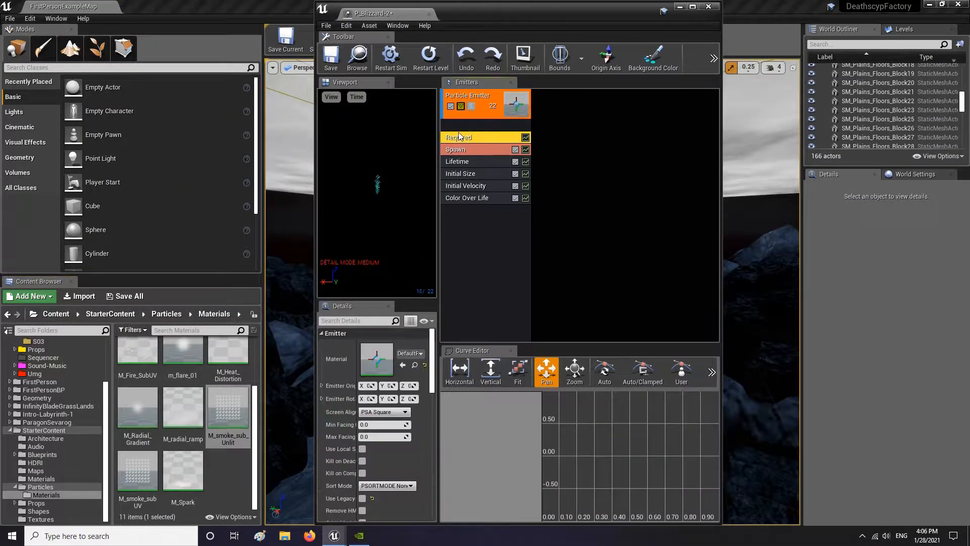
drag(253, 422, 378, 393)
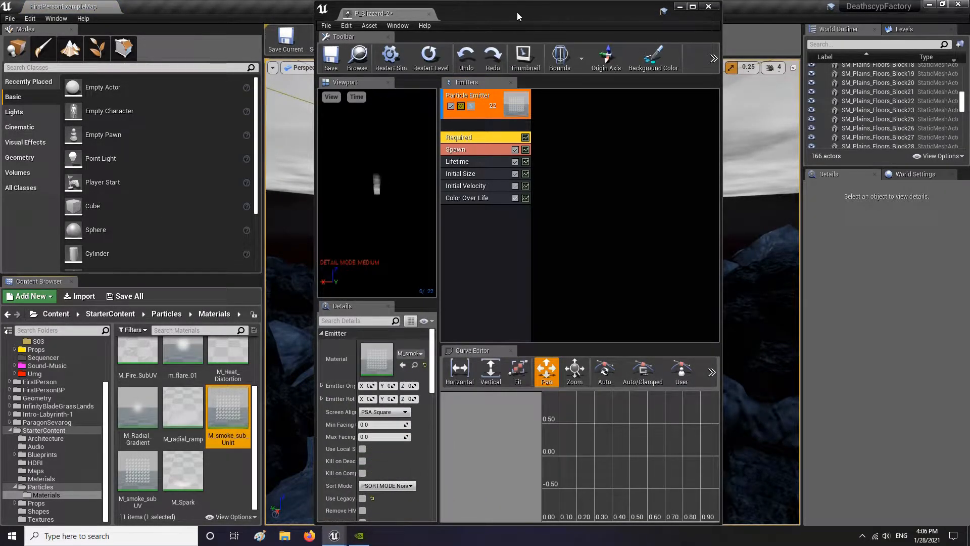
drag(682, 11, 632, 11)
click(642, 7)
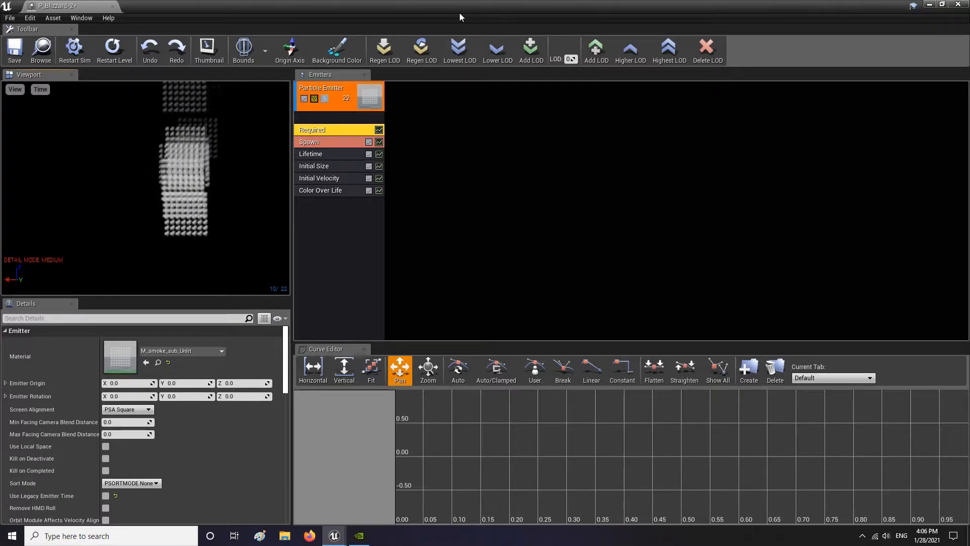
Inspect the T_Smoke_SubUV texture used by the emitter material's Particle SubUV node, and return to the P_Blizzard-2 particle editor
double_click(123, 356)
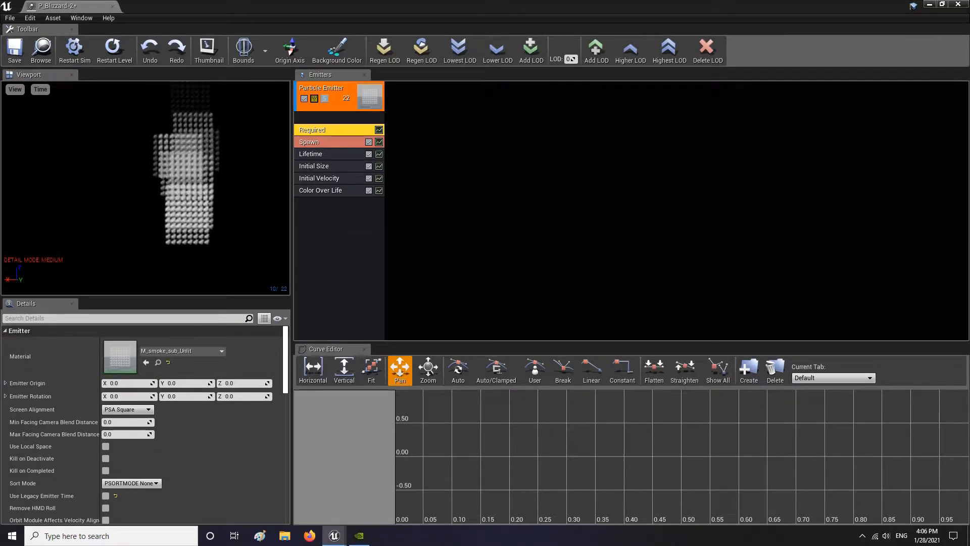
click(755, 127)
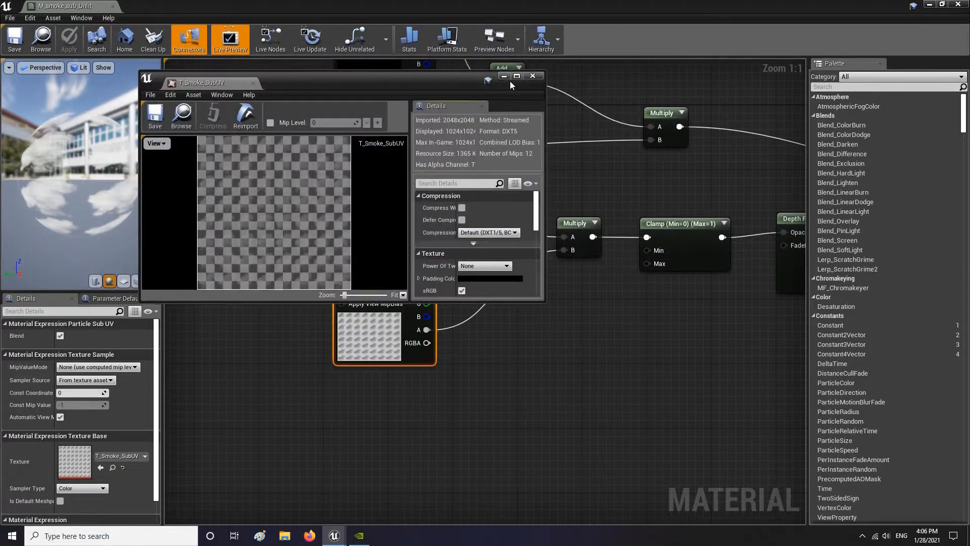
click(517, 77)
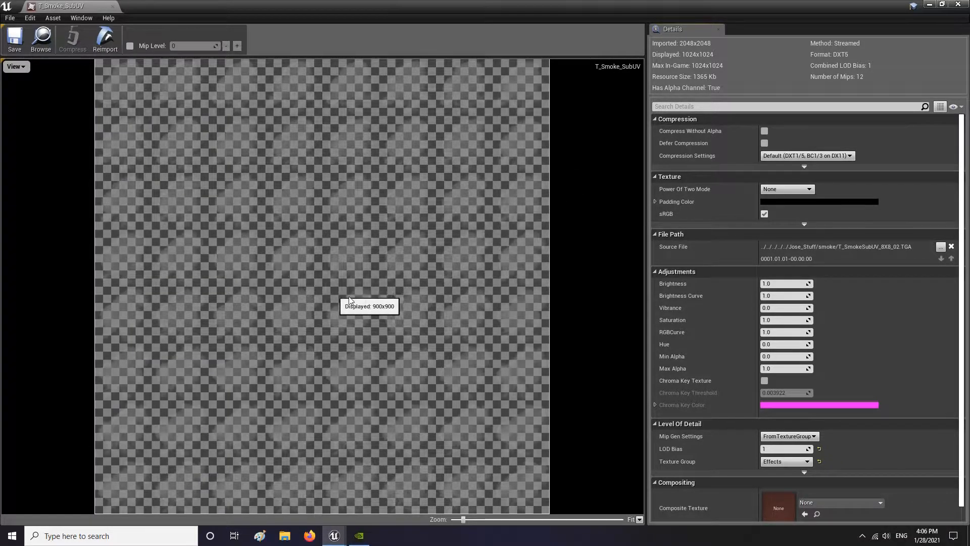
click(115, 7)
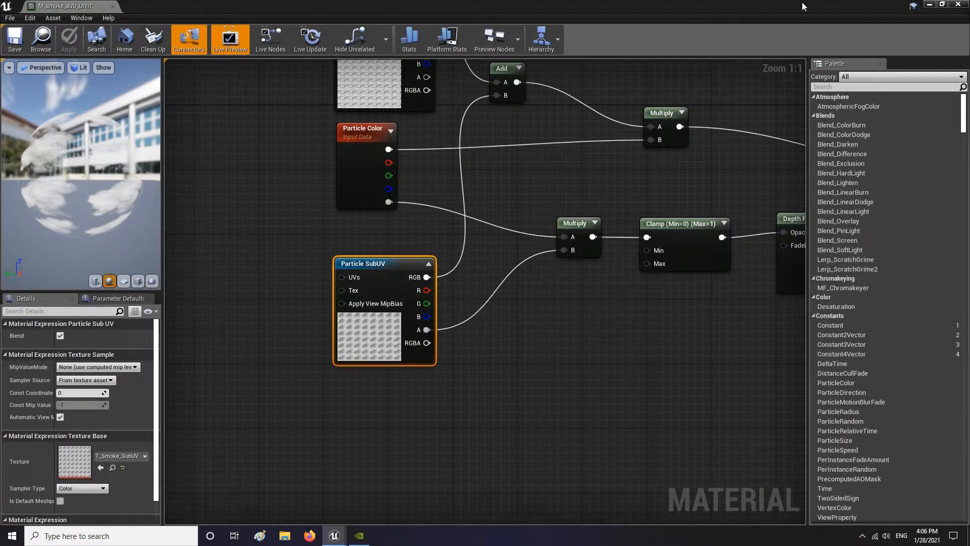
click(928, 5)
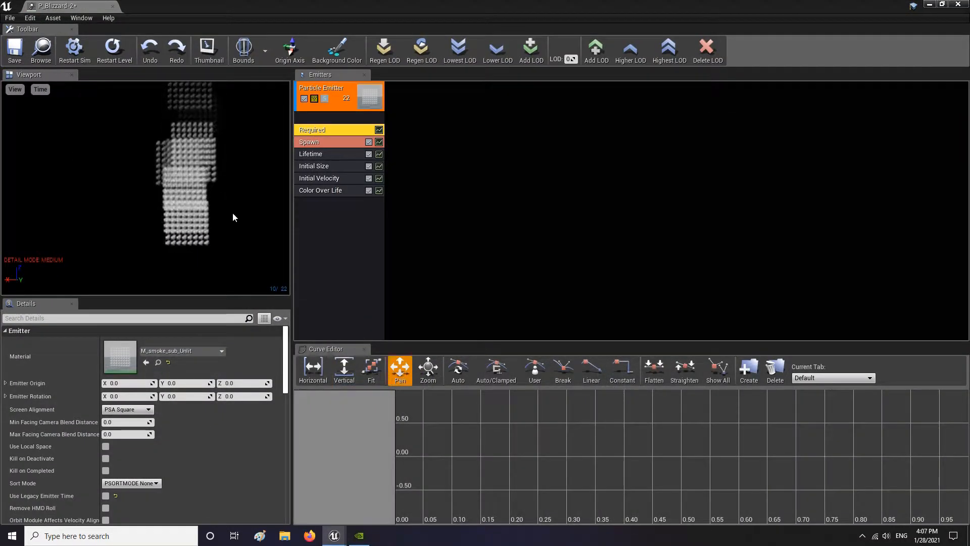
Add a SubImage Index module to the P_Blizzard-2 particle emitter
right_click(313, 218)
mouse_move(360, 436)
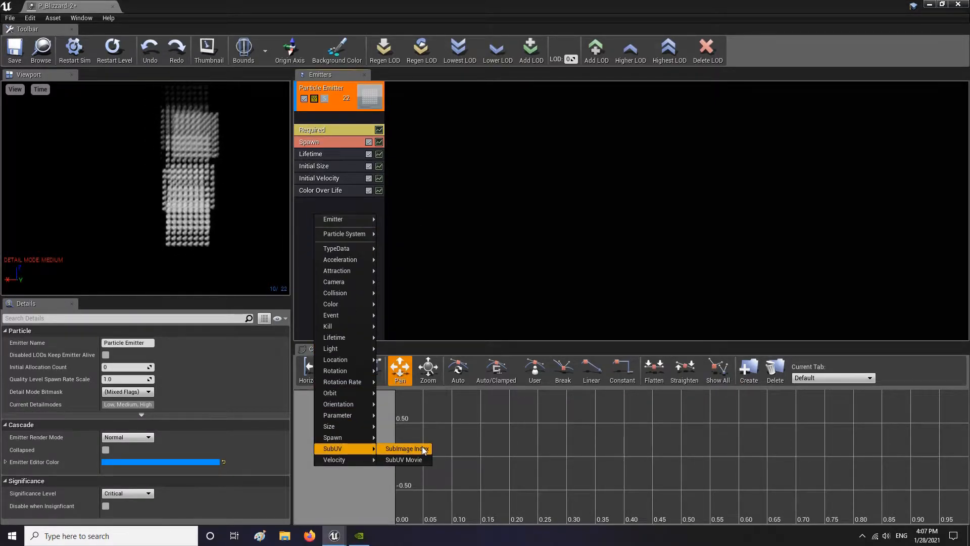
click(423, 447)
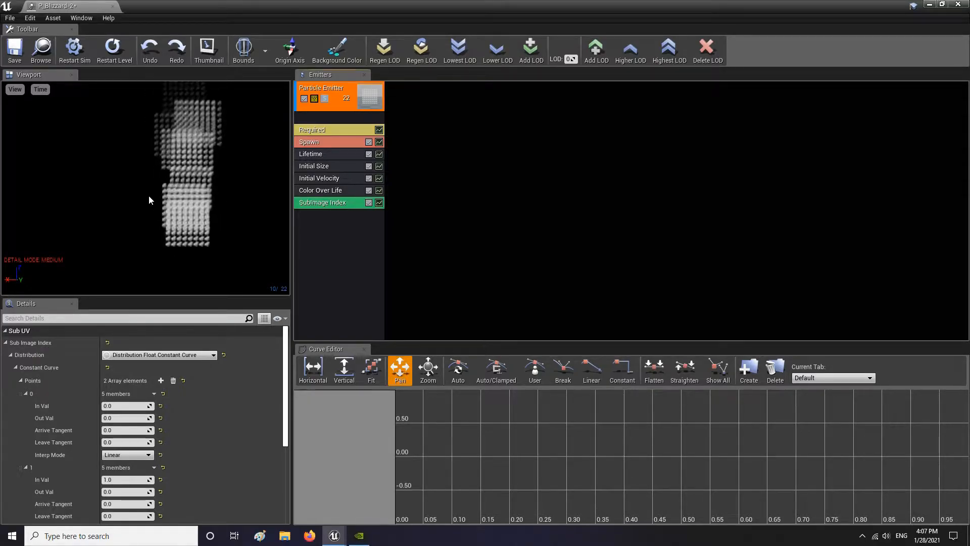
Set the Required module's Sub UV interpolation method to Linear Blend with 8 horizontal and 8 vertical sub images
click(316, 131)
scroll(221, 383, down, 2)
scroll(211, 386, down, 8)
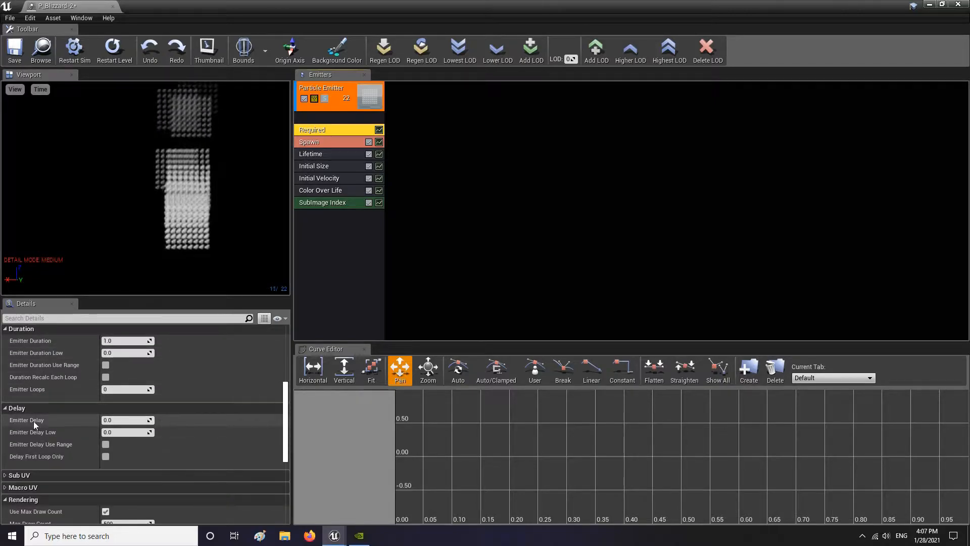
scroll(171, 443, down, 8)
scroll(184, 435, up, 6)
scroll(174, 427, up, 3)
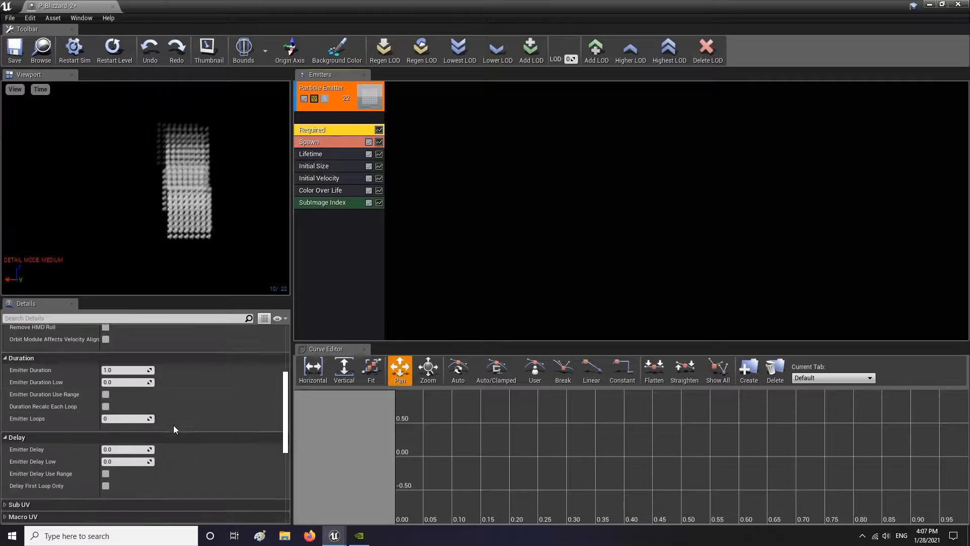
scroll(174, 423, down, 2)
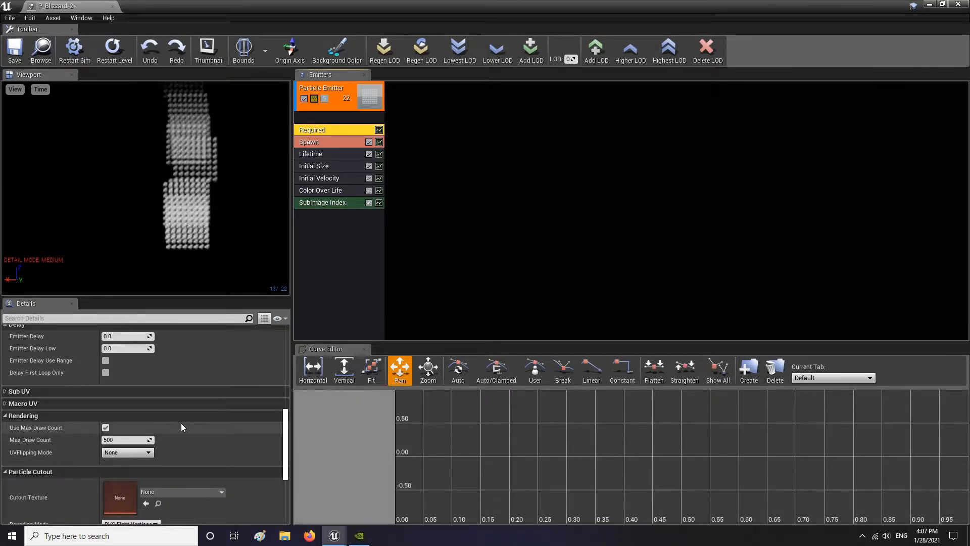
scroll(185, 423, up, 1)
click(10, 424)
scroll(180, 421, down, 3)
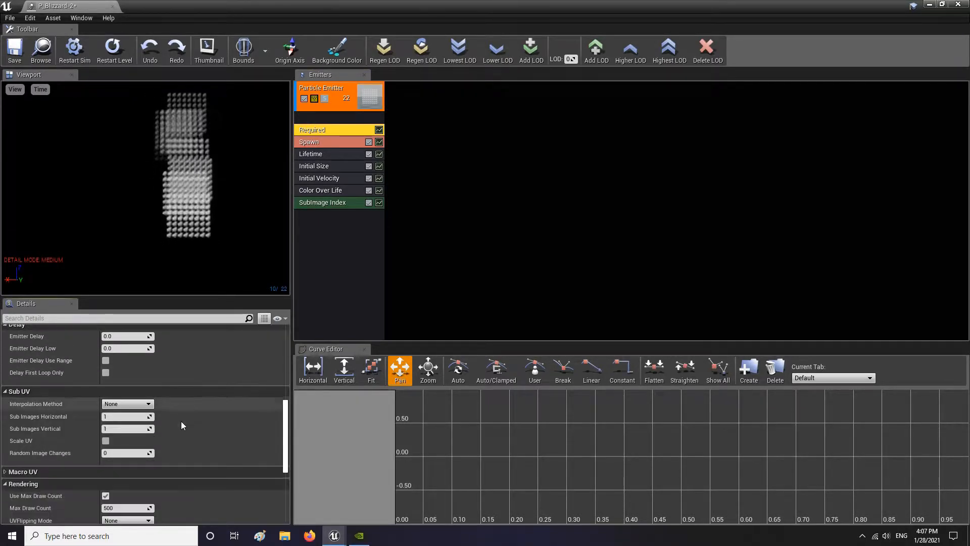
click(133, 388)
click(119, 409)
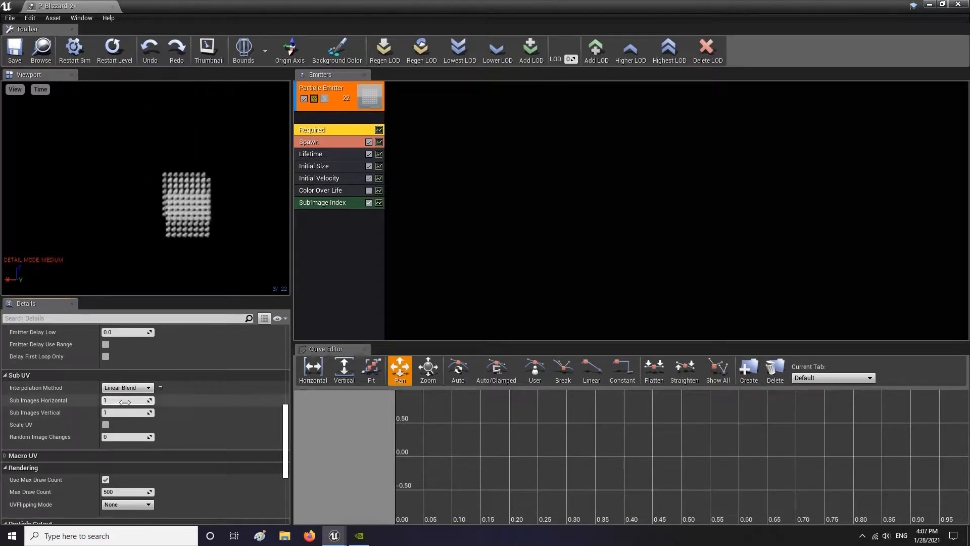
text(8)
key(Tab)
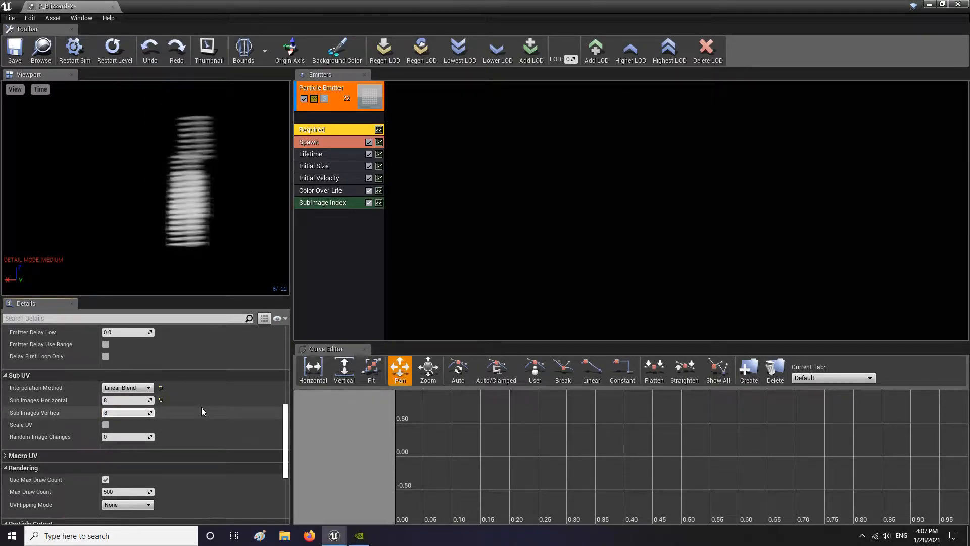
key(Return)
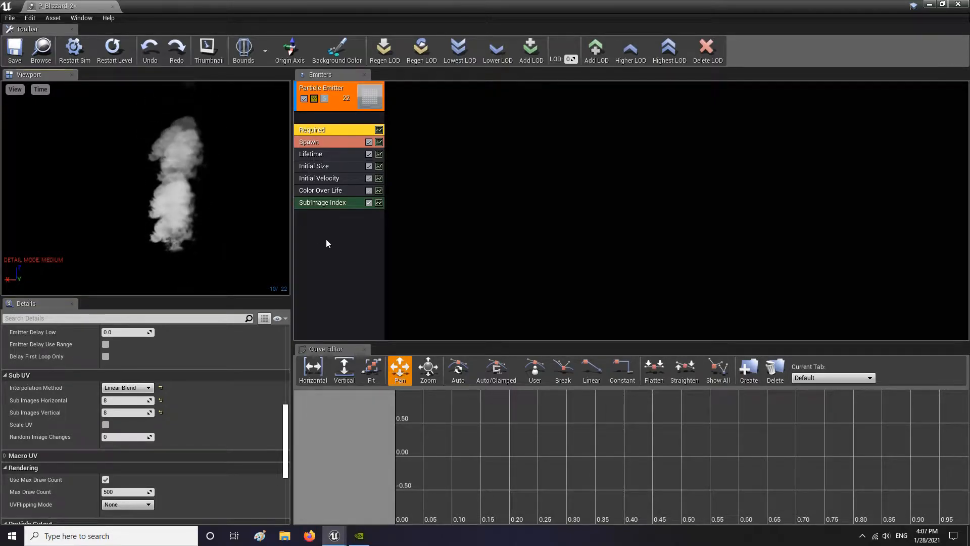
Set the Initial Velocity's X range to a maximum of 2500 and a minimum of 1000
click(323, 216)
click(321, 180)
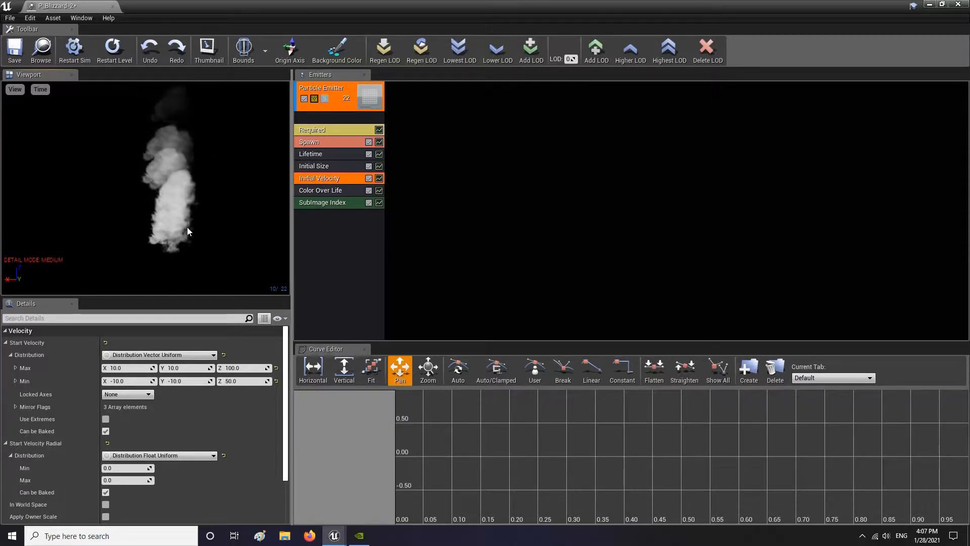
click(132, 368)
text(2500)
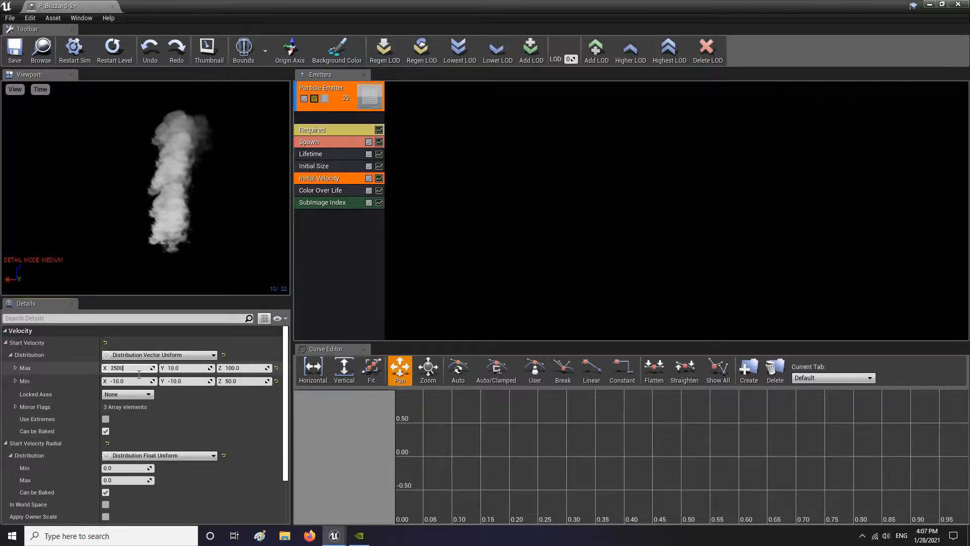
key(Tab)
key(Tab)
text(1000)
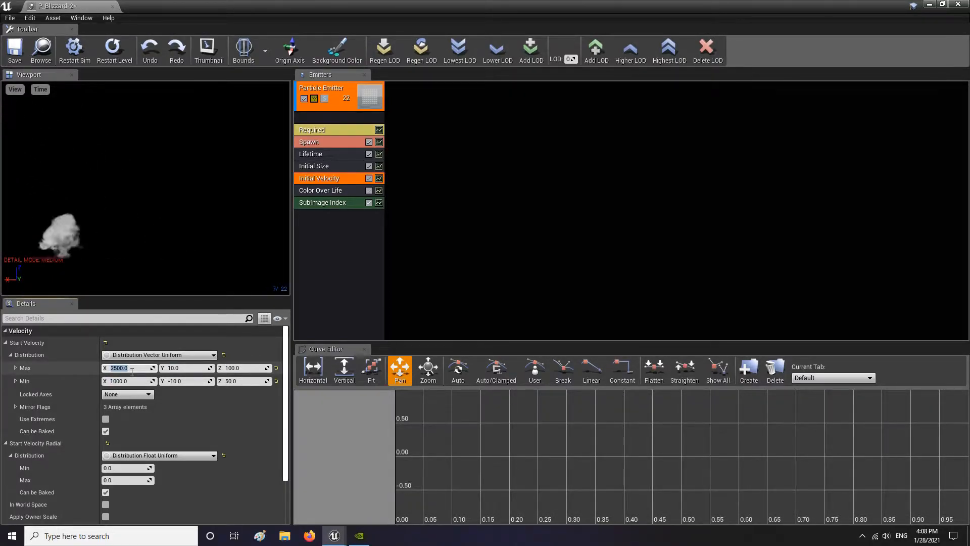
key(Return)
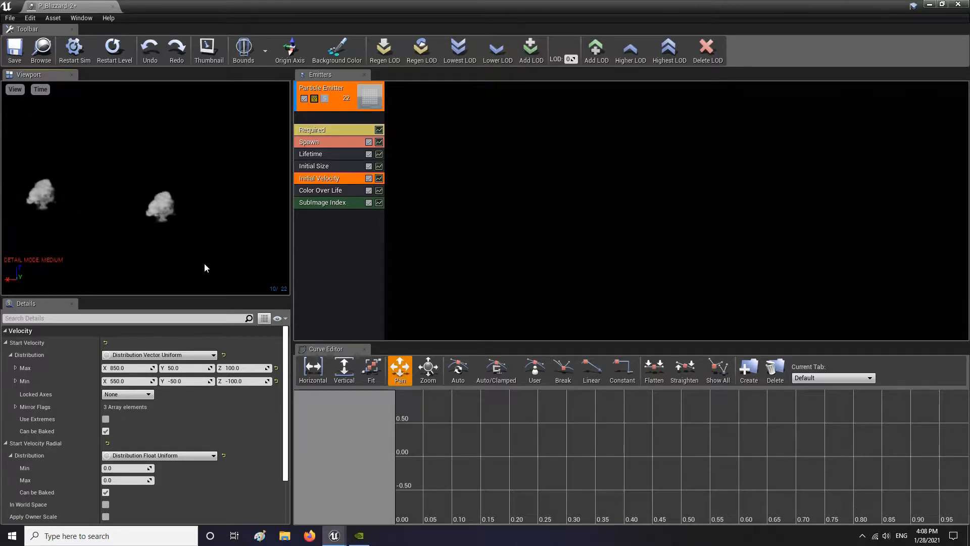
Dock the existing P_Blizzard editor beside P_Blizzard-2, view its particle preview from another angle, and return to P_Blizzard-2
drag(969, 48, 193, 5)
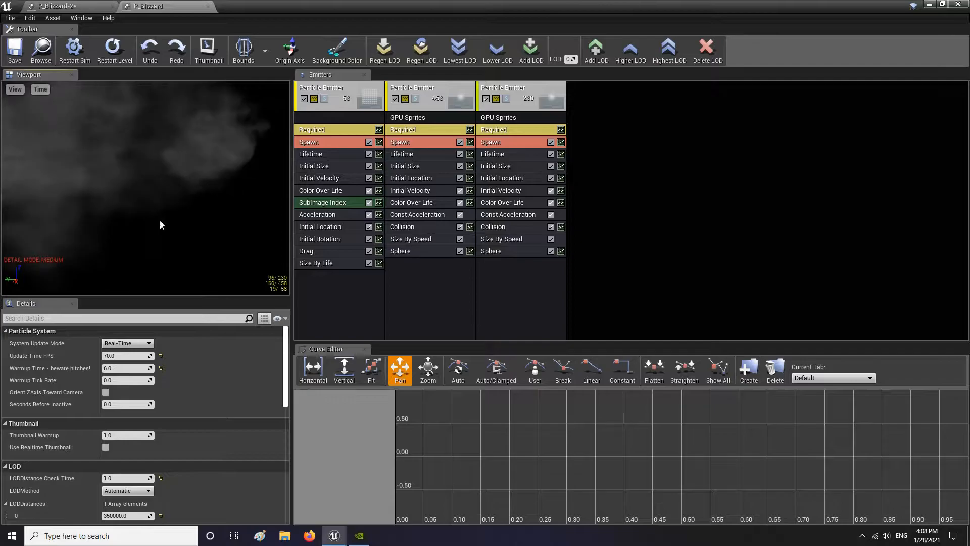
drag(147, 180, 66, 180)
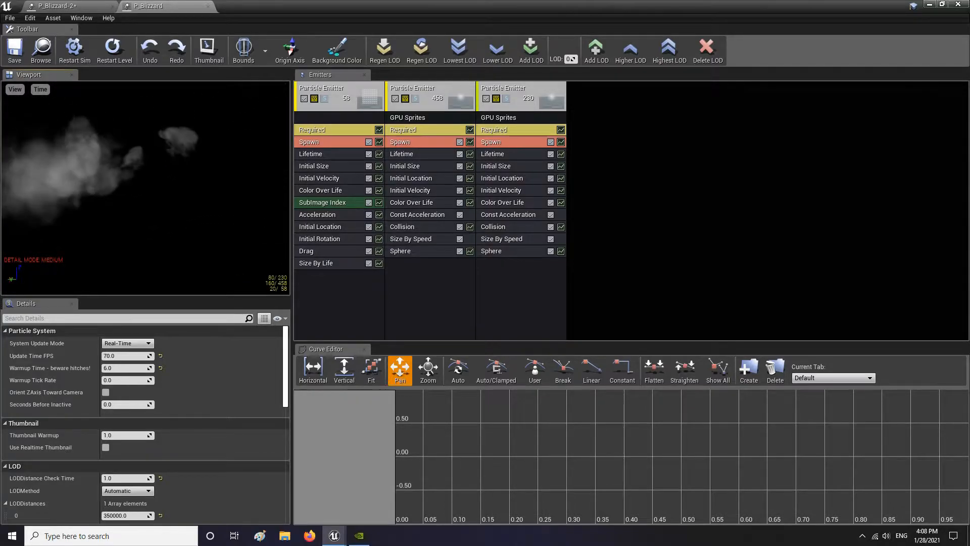
click(77, 5)
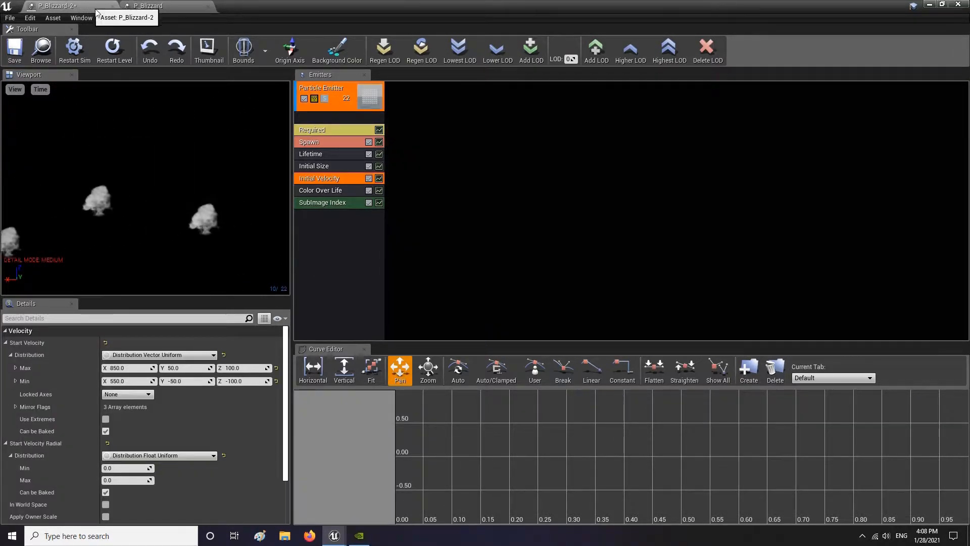
Compare the Initial Size settings of the P_Blizzard-2 emitter with those of the first emitter in P_Blizzard
click(317, 216)
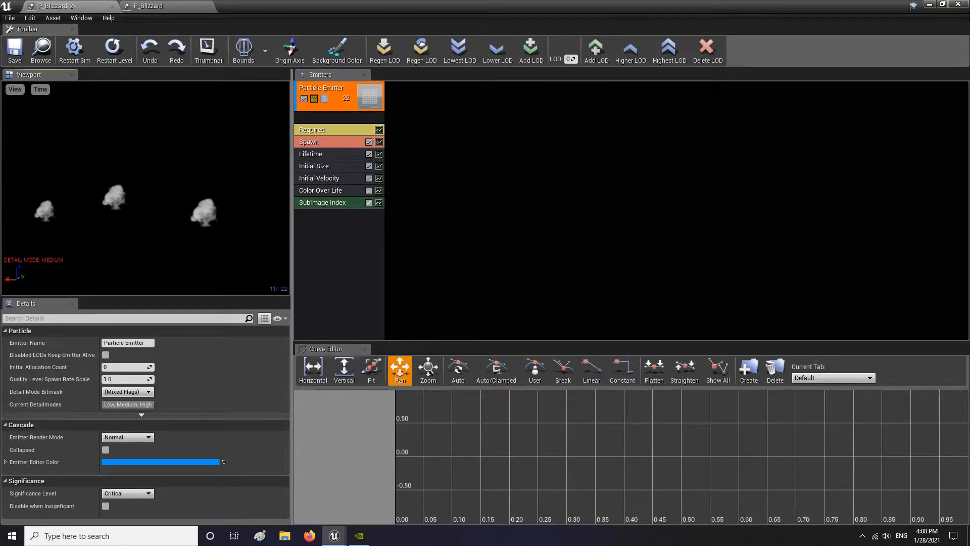
click(310, 171)
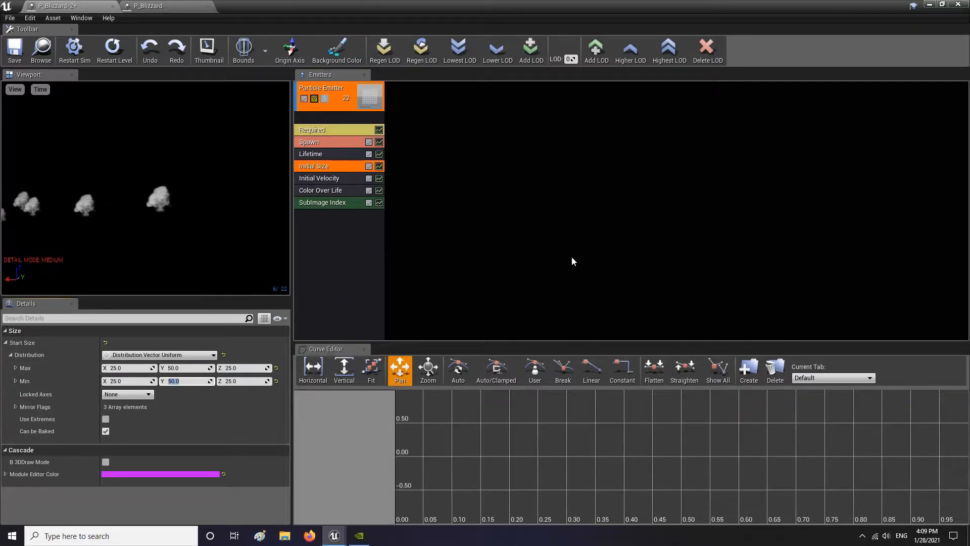
click(144, 7)
click(313, 166)
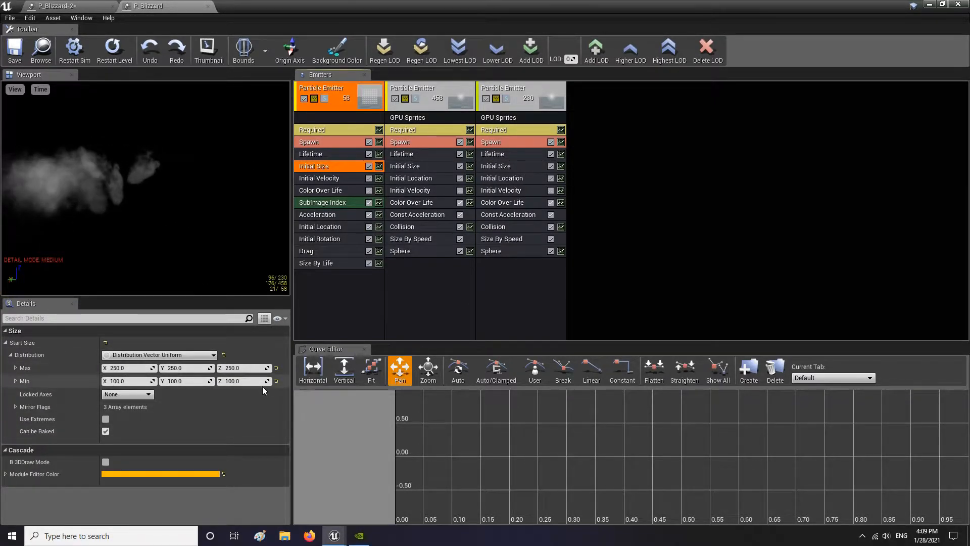
Set the Initial Size of the P_Blizzard-2 emitter to a maximum of 250 and a minimum of 100 on all three axes
click(81, 5)
click(135, 374)
text(250)
key(Tab)
text(250)
key(Tab)
text(250)
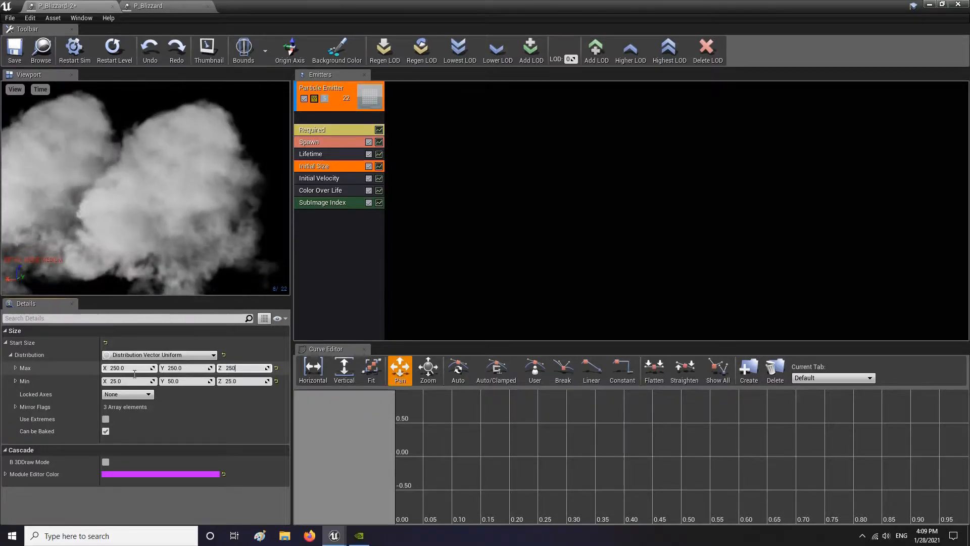
key(Tab)
text(100)
key(Tab)
text(100)
key(Tab)
text(100)
key(Return)
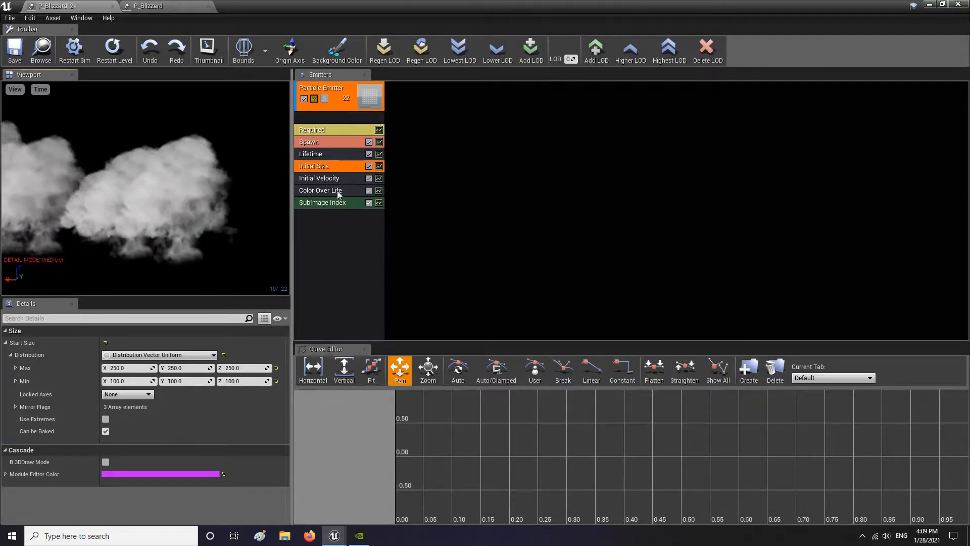
Set the emitter's Lifetime to a minimum of 3 and a maximum of 5
click(326, 179)
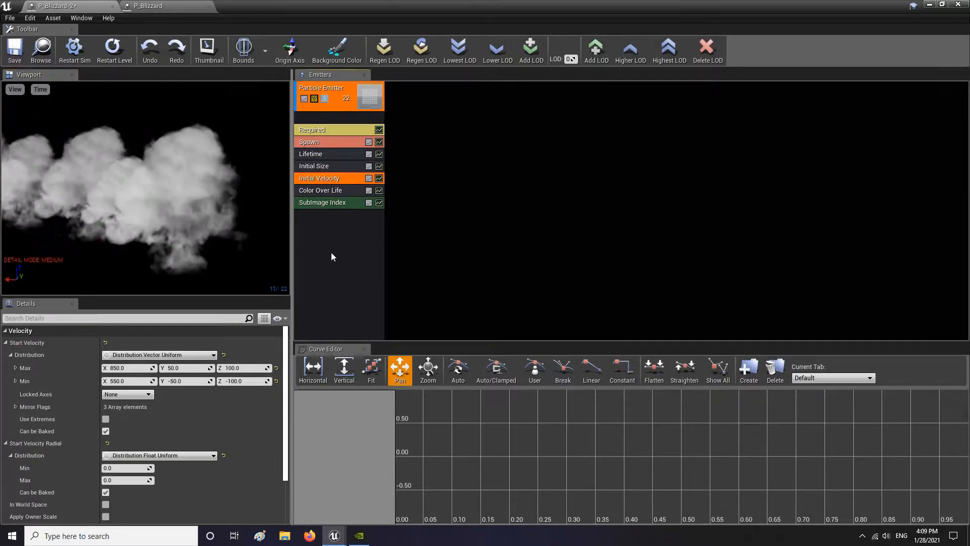
click(348, 225)
click(320, 166)
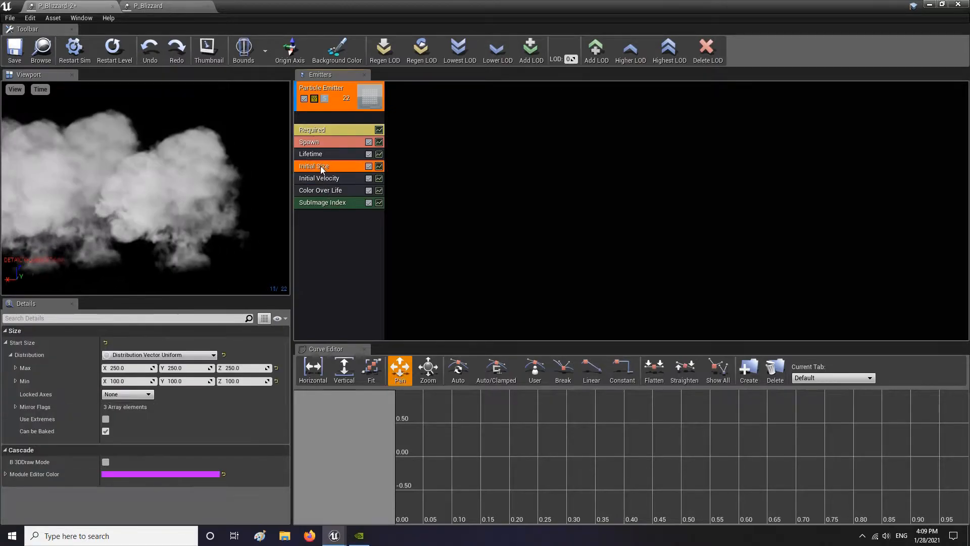
click(320, 156)
click(142, 367)
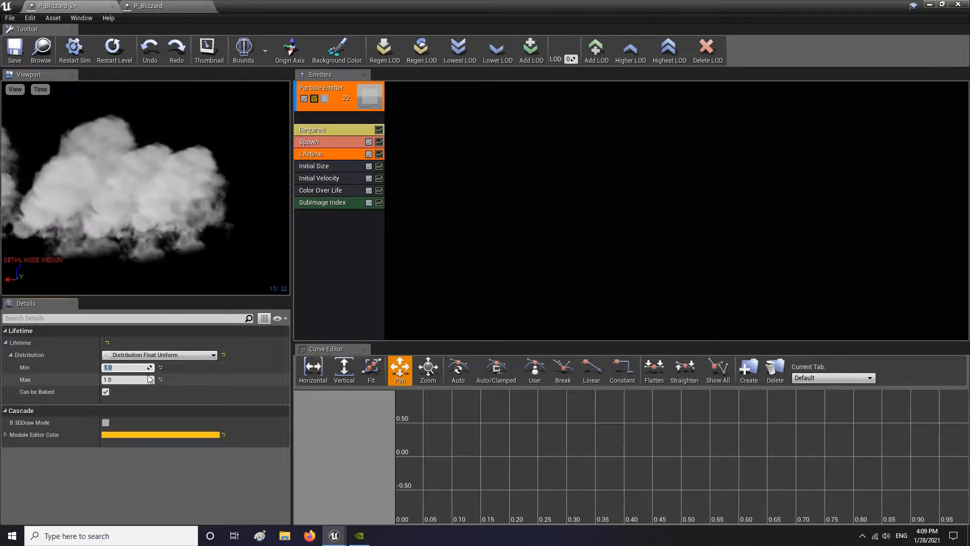
text(3)
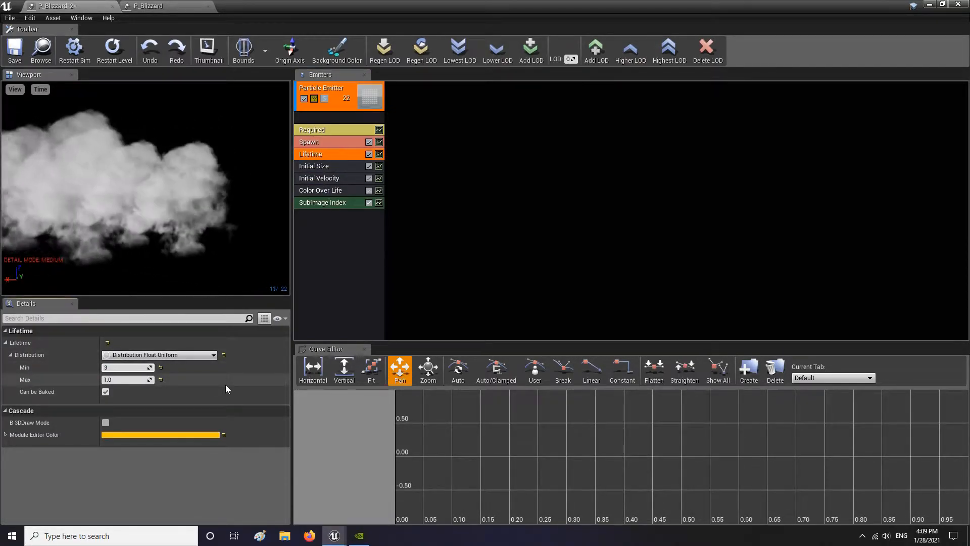
click(146, 379)
text(5.0)
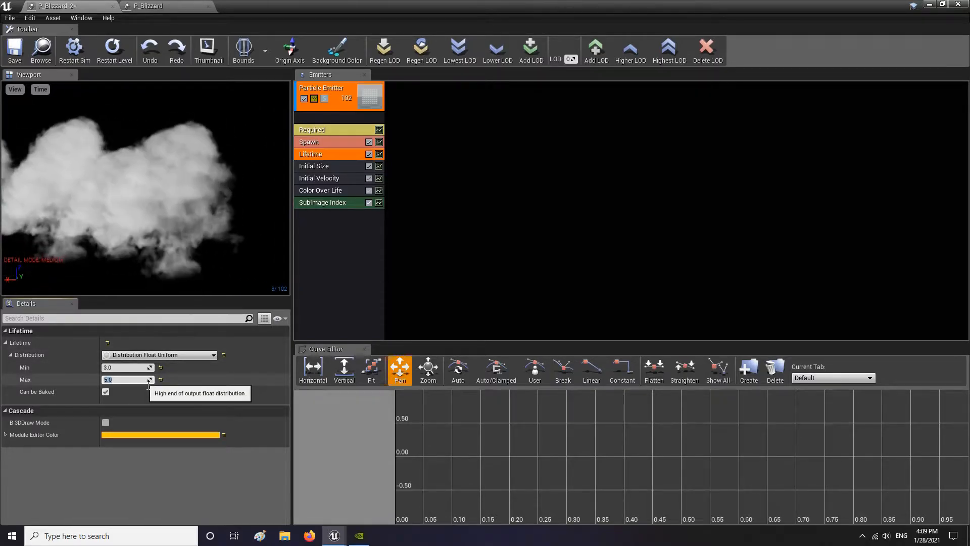
key(Return)
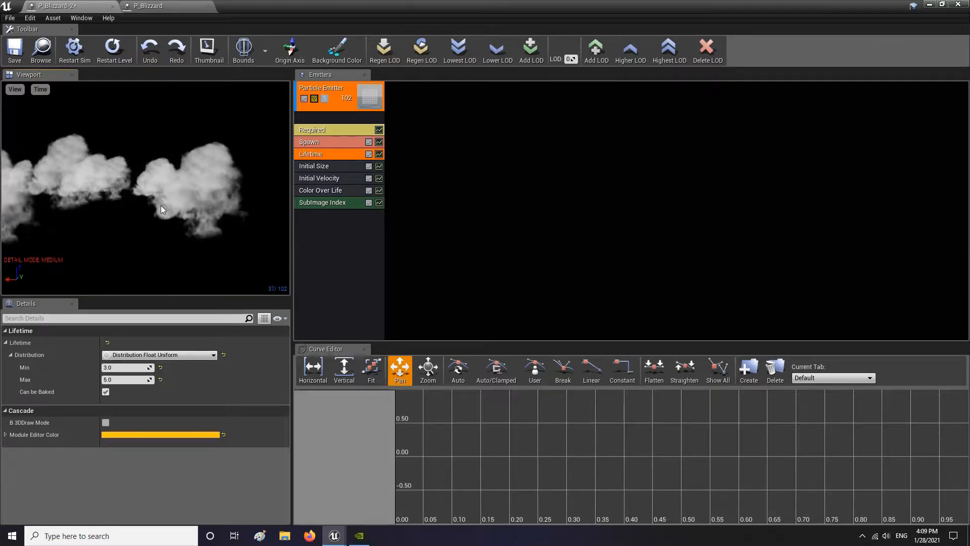
Set the Out Val of point 1 in the SubImage Index constant curve to 63
click(310, 203)
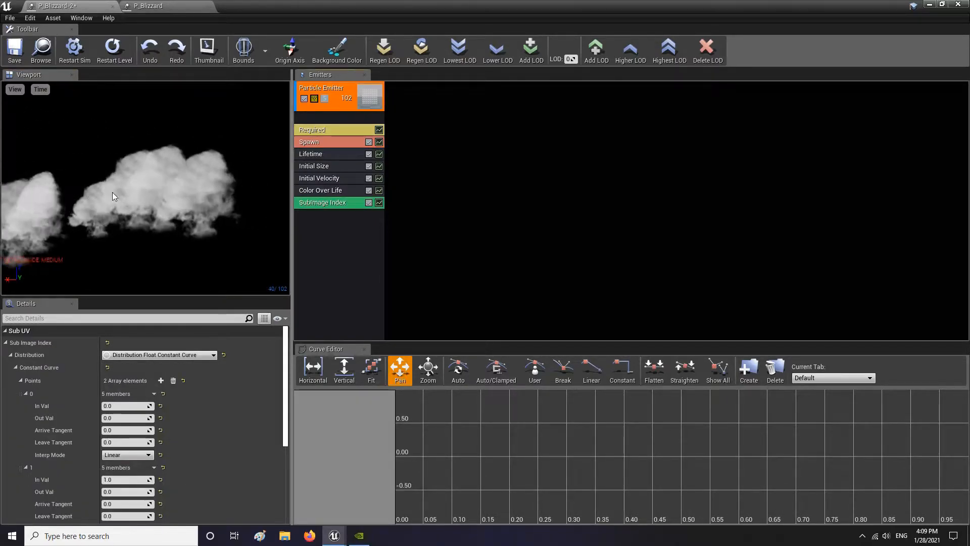
click(319, 130)
scroll(91, 395, down, 10)
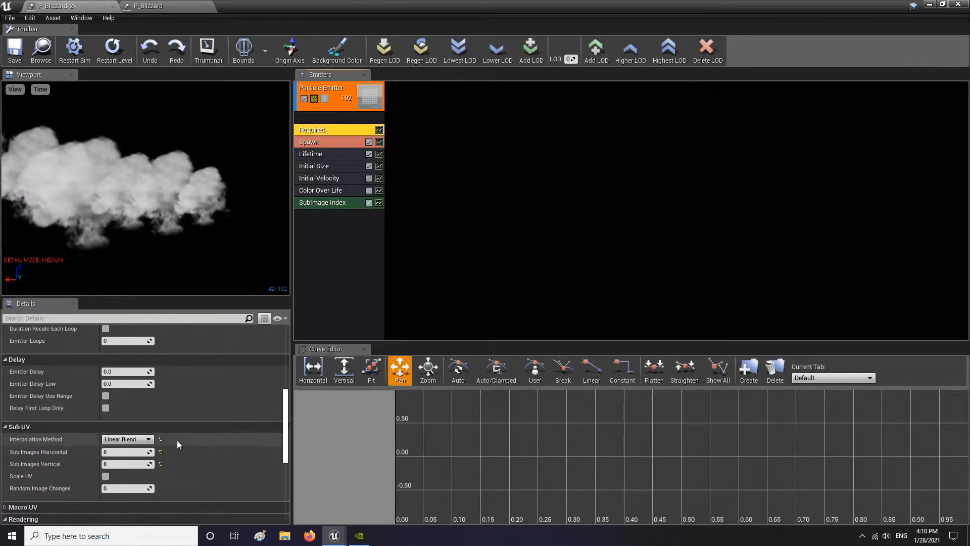
click(326, 204)
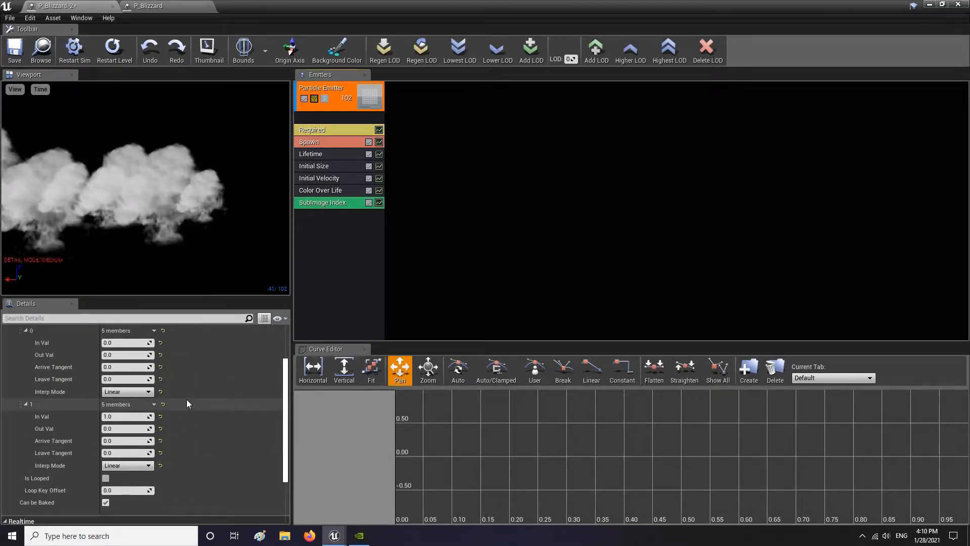
scroll(178, 400, up, 2)
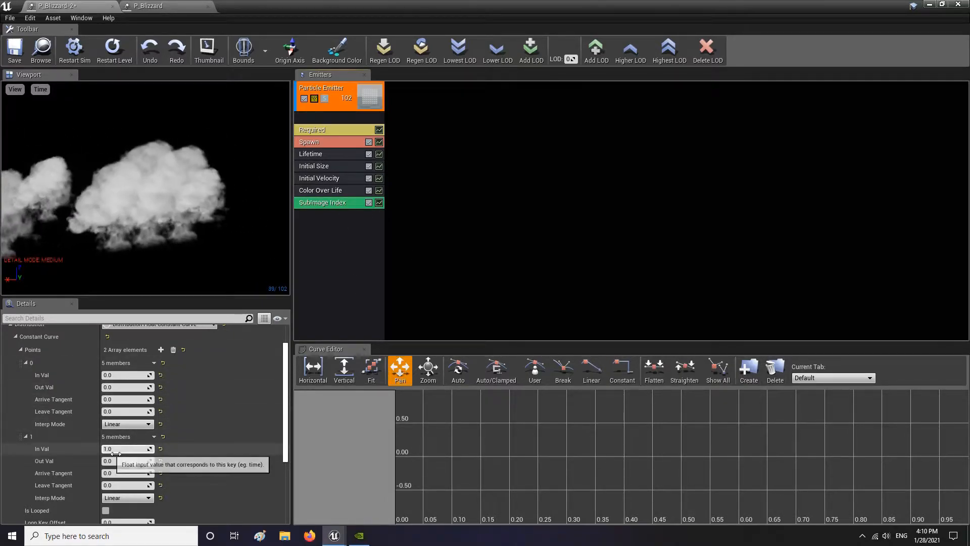
click(325, 158)
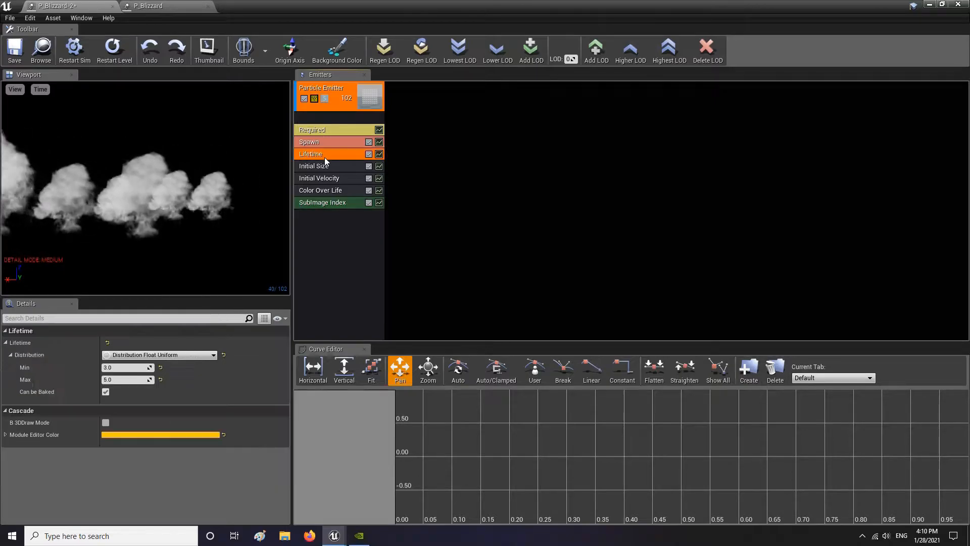
click(322, 202)
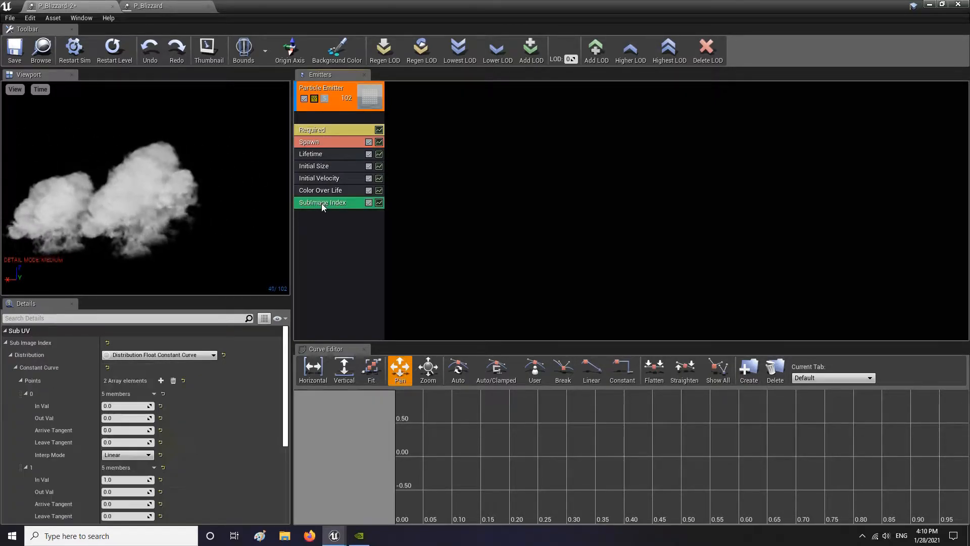
click(133, 492)
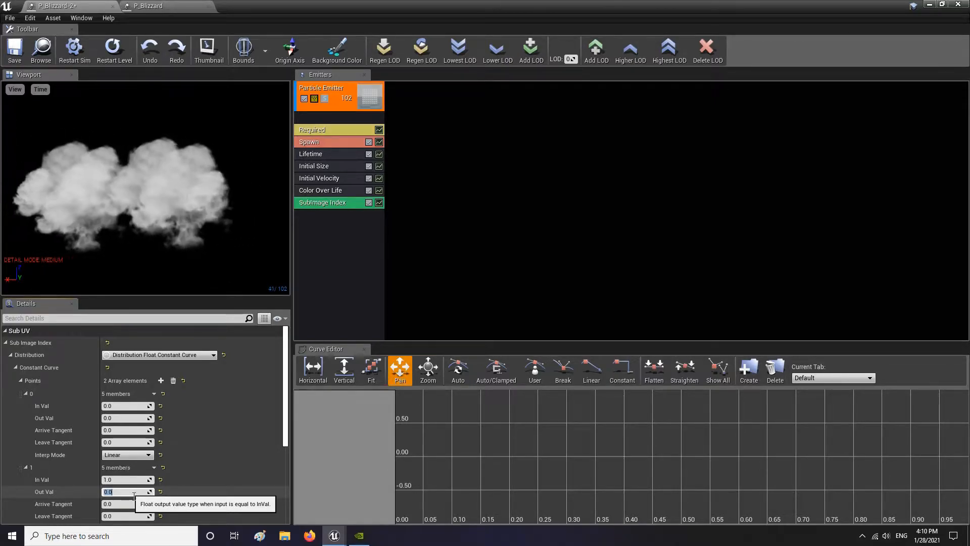
text(63)
key(Return)
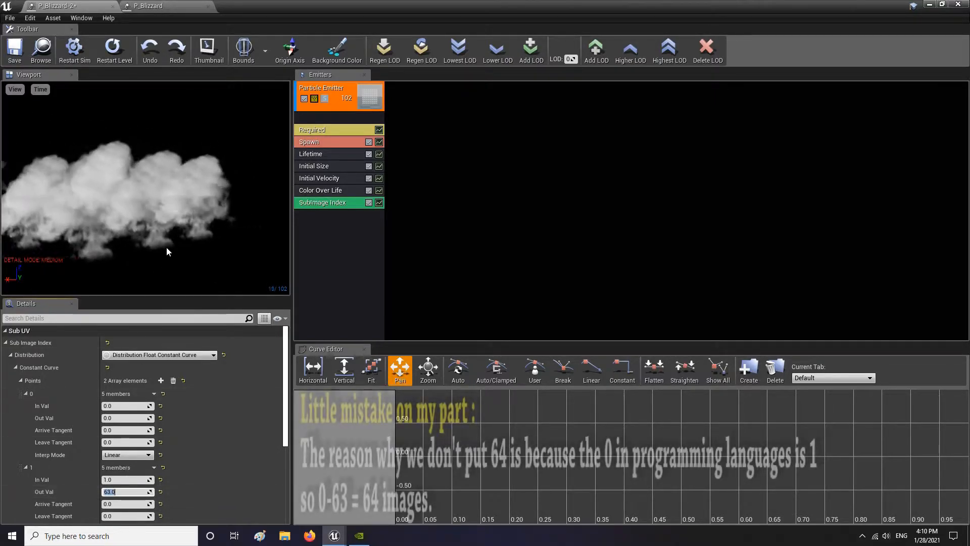
scroll(176, 433, down, 2)
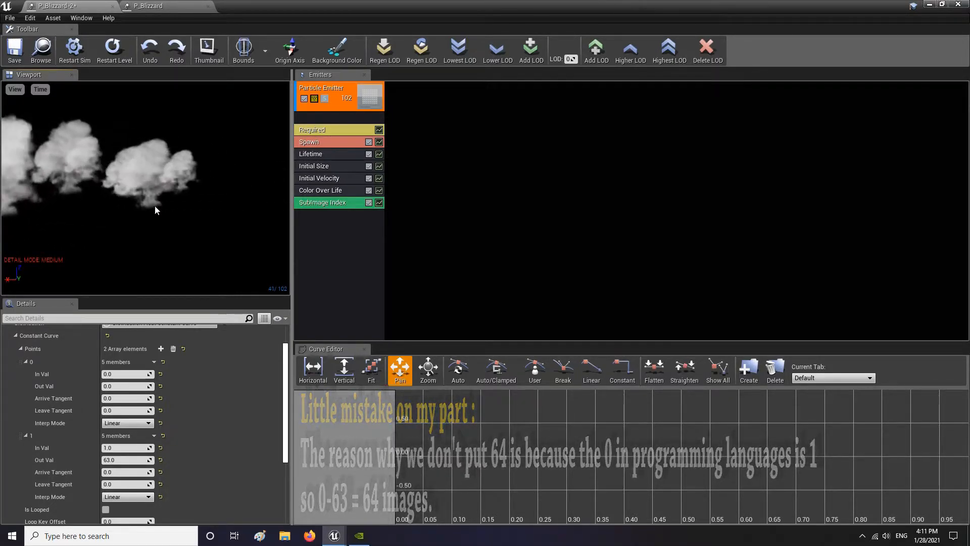
Add an Initial Rotation module to the emitter with a start rotation minimum of 0.2 and maximum of 2.0
right_click(310, 217)
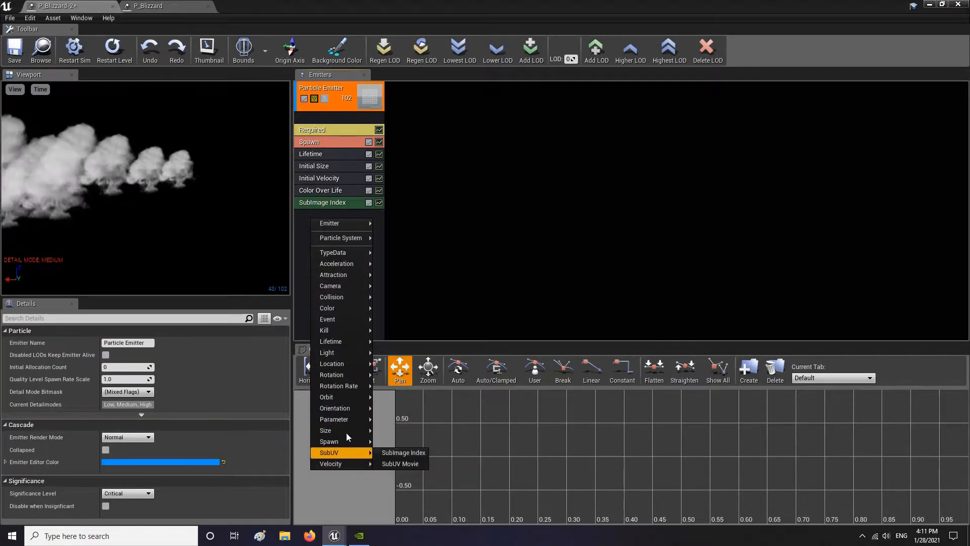
mouse_move(353, 376)
click(417, 375)
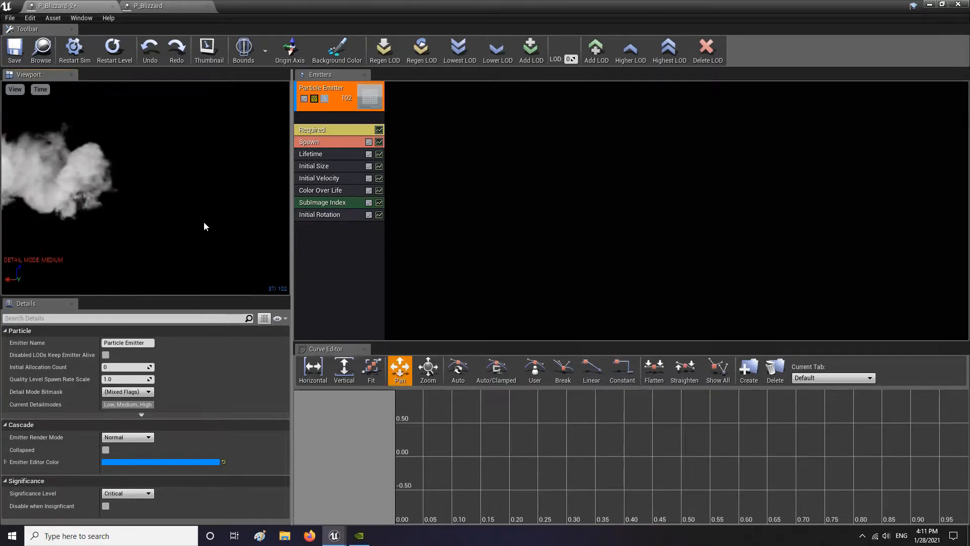
click(316, 215)
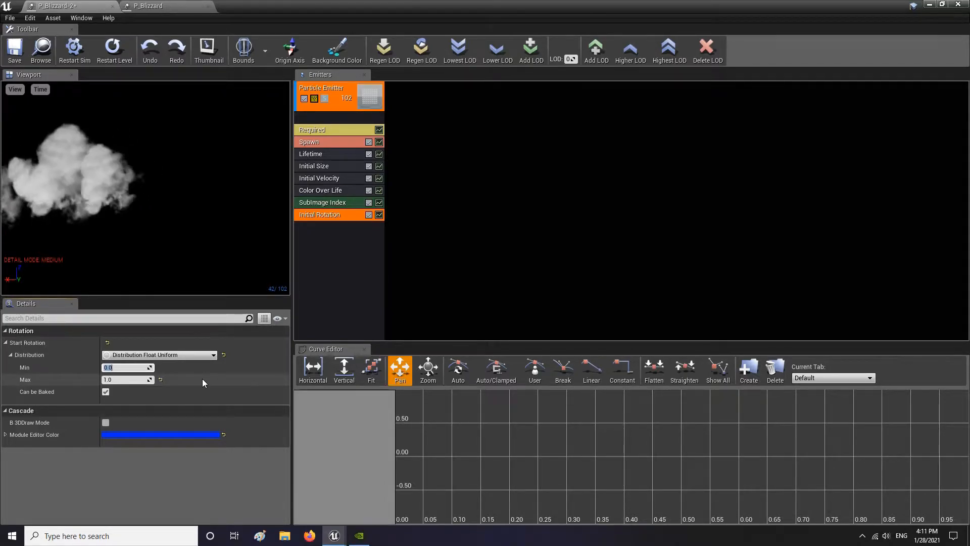
text(0.2)
key(Return)
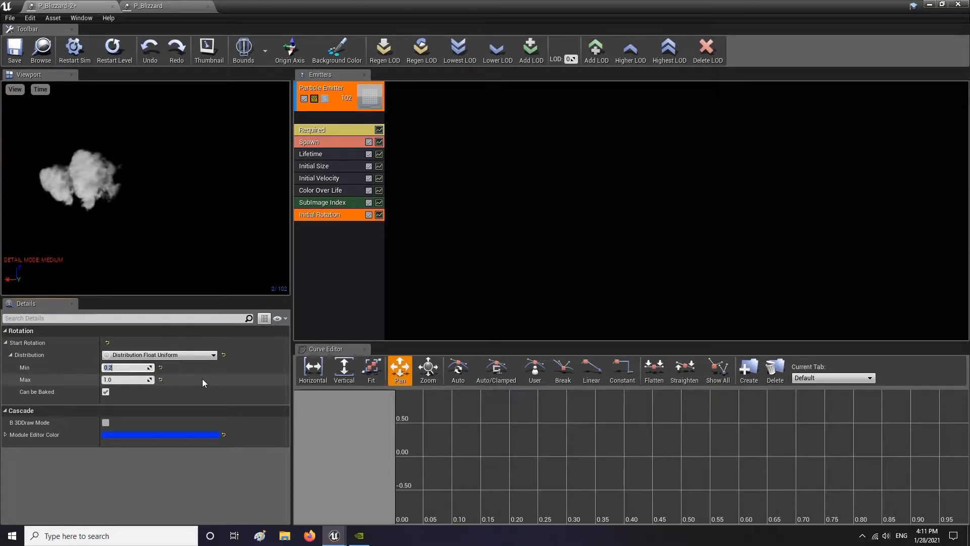
click(129, 382)
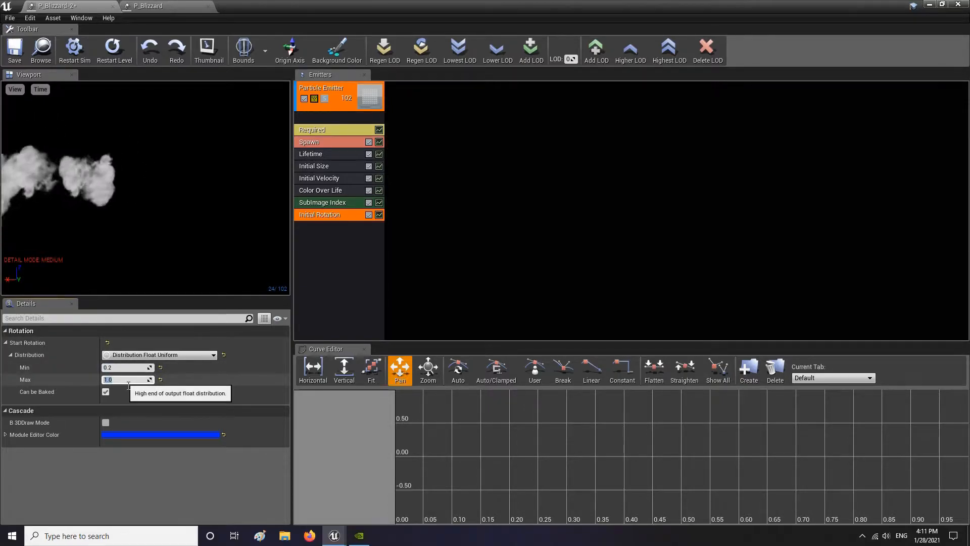
drag(166, 234, 176, 234)
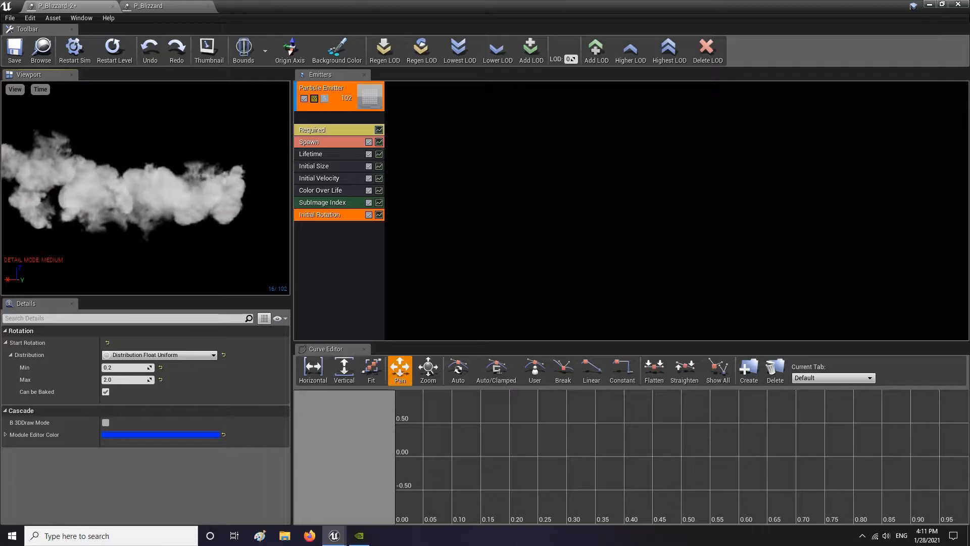
Try a constant Spawn rate of 10 for the emitter and return it to 20
click(310, 144)
click(142, 368)
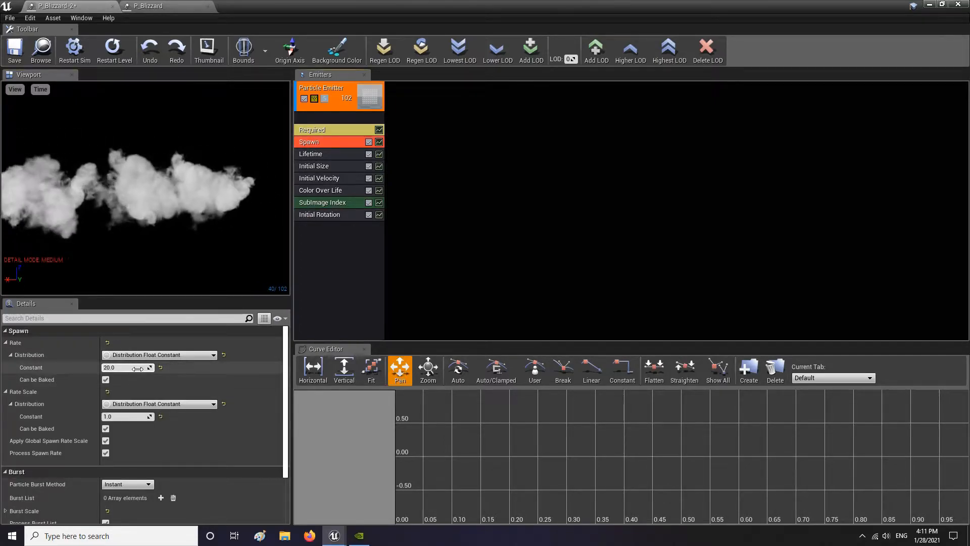
text(10)
key(Return)
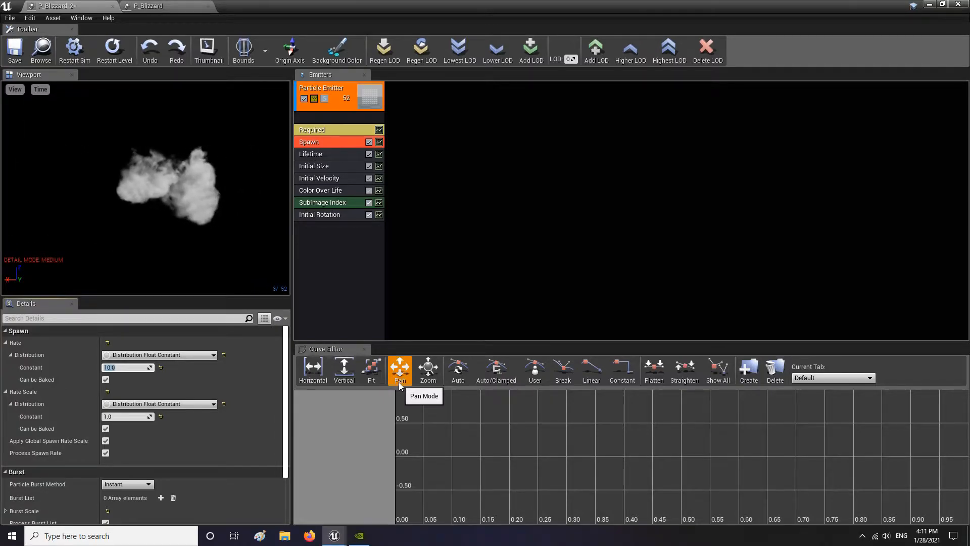
click(149, 417)
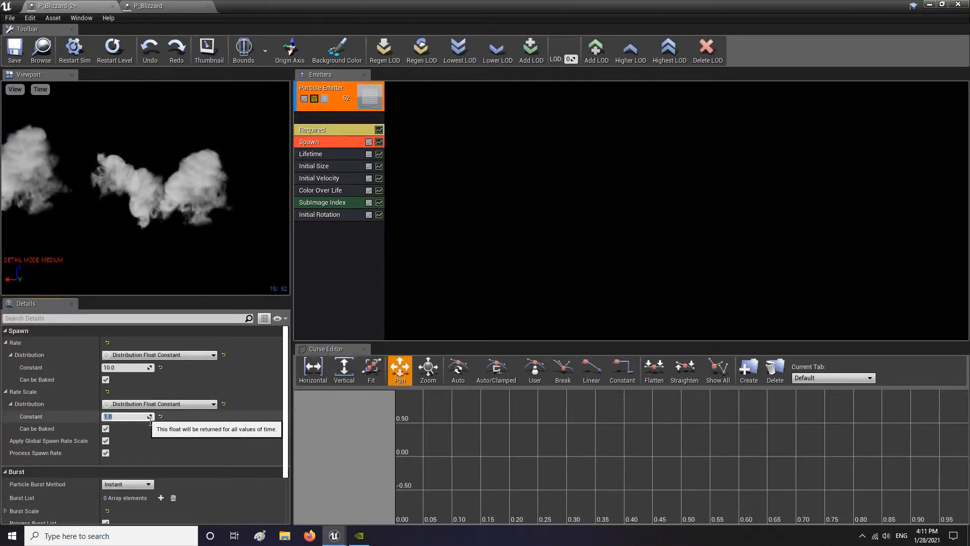
click(127, 369)
text(20)
key(Return)
click(145, 204)
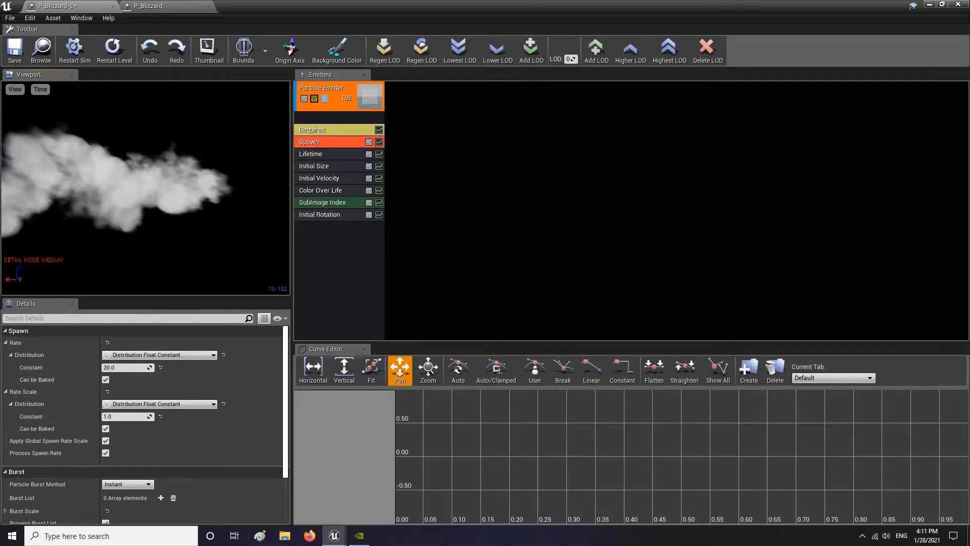
Set the Out Val of Alpha Over Life point 0 in the Color Over Life module to 0.2
click(320, 232)
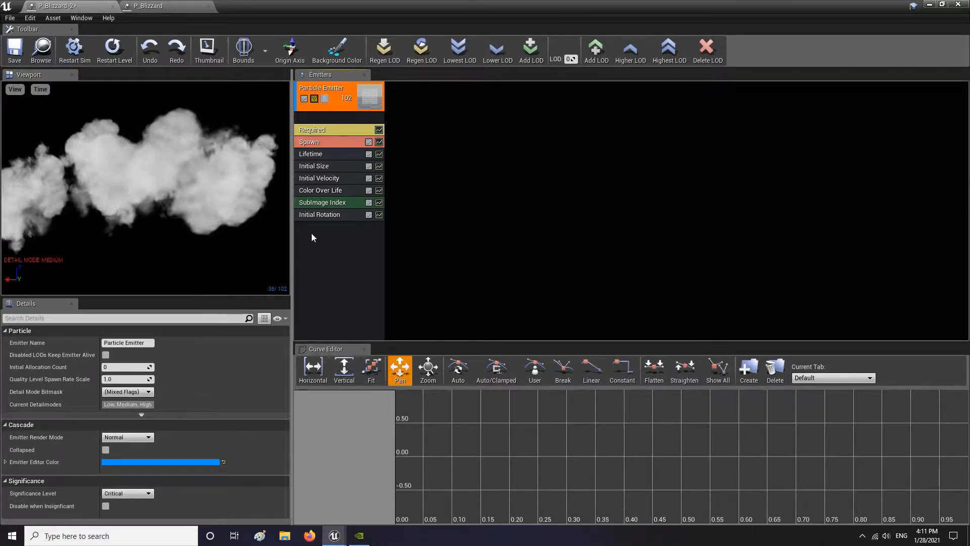
click(323, 190)
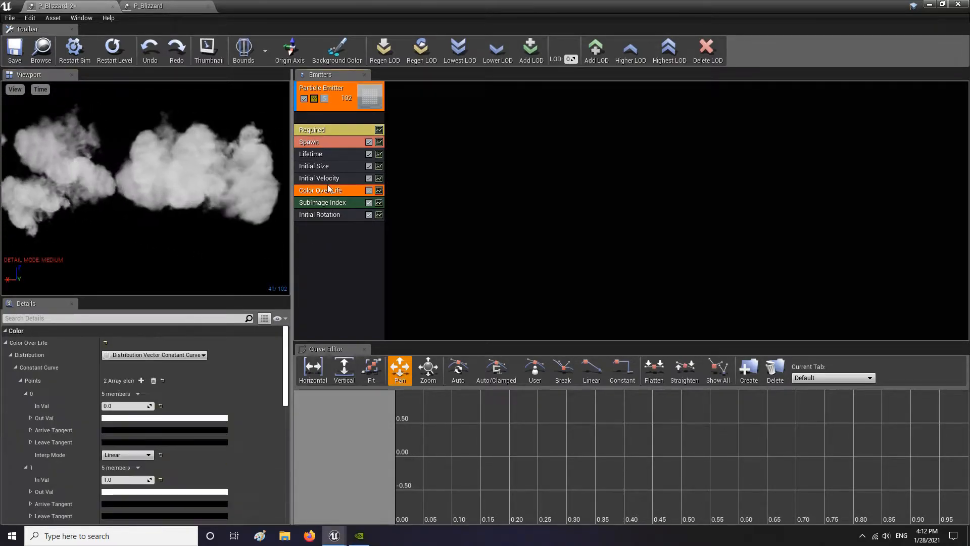
scroll(230, 416, down, 5)
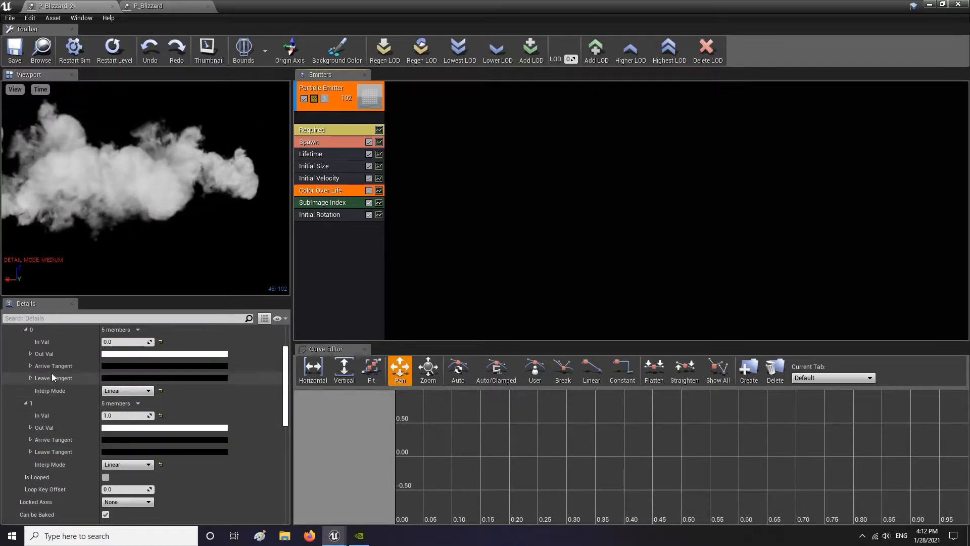
scroll(41, 372, up, 2)
click(25, 362)
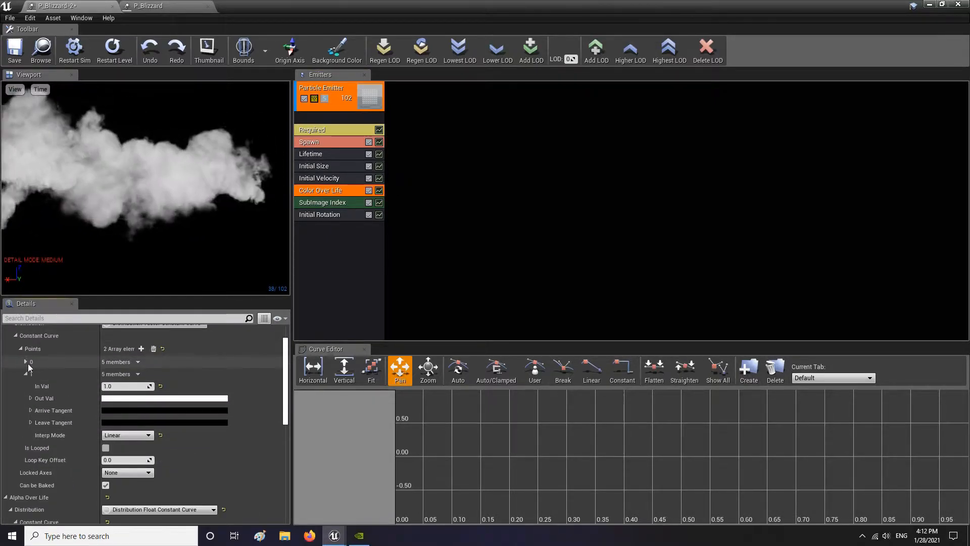
click(25, 374)
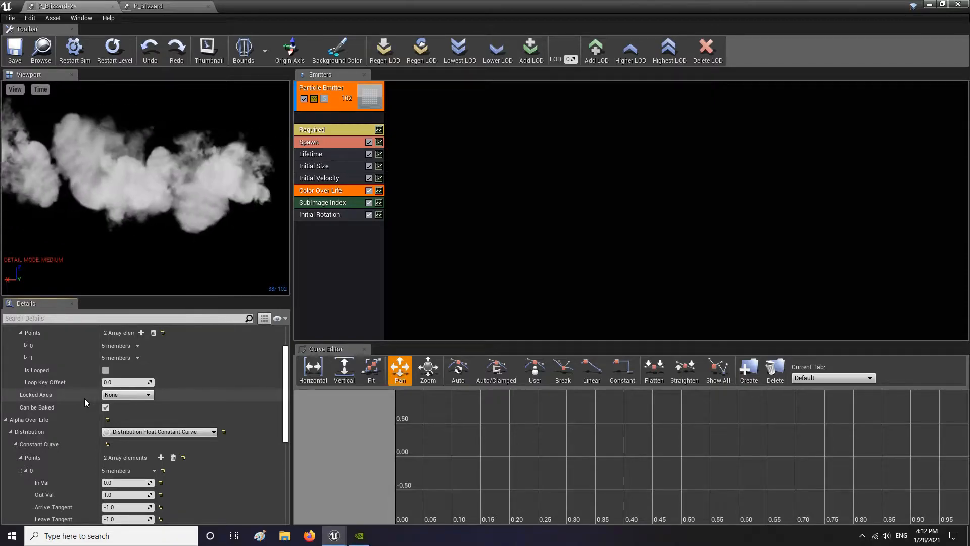
scroll(59, 423, down, 2)
scroll(49, 435, down, 1)
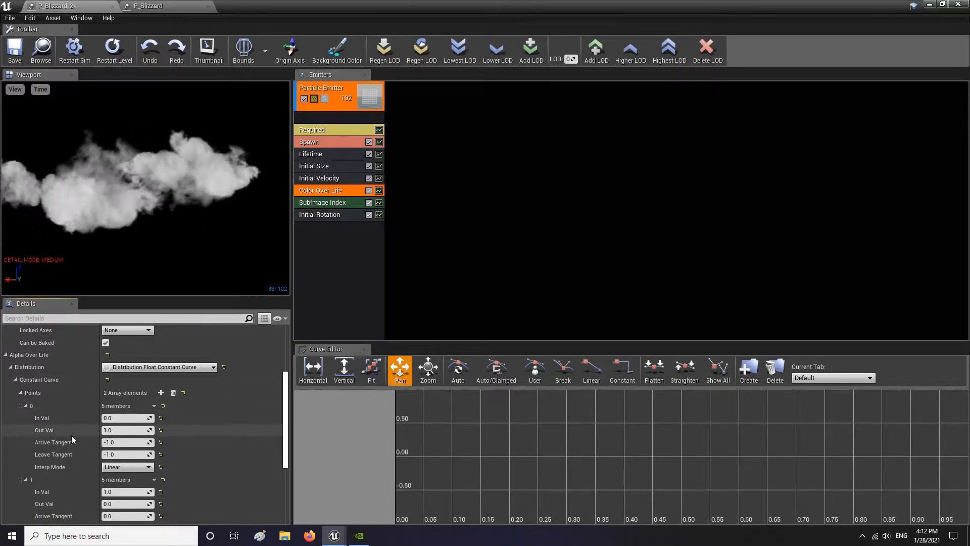
click(140, 430)
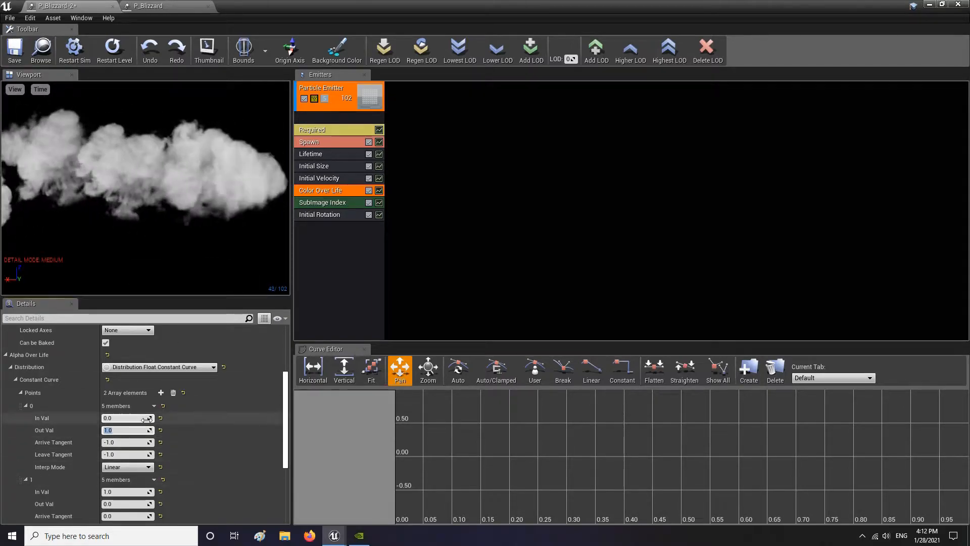
text(0.2)
key(Return)
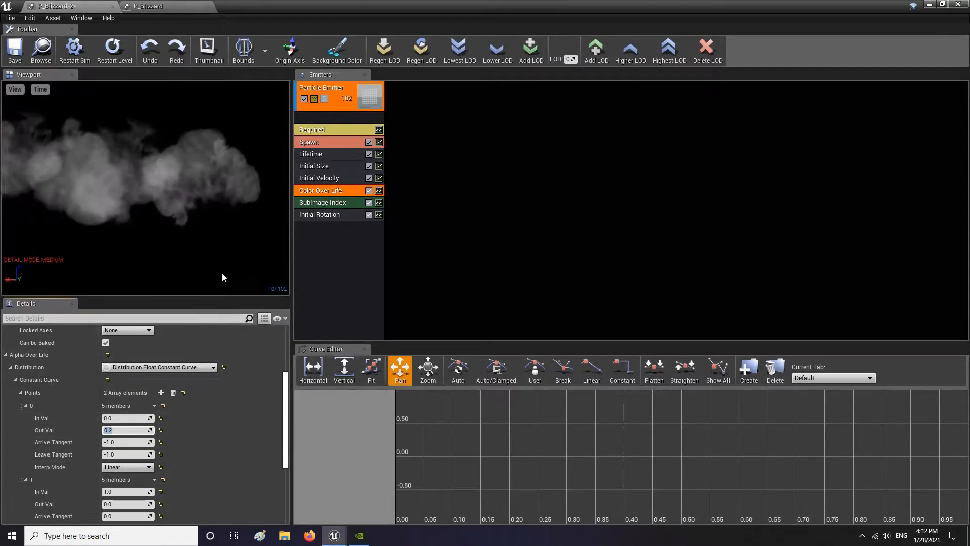
Add two more points to the Alpha Over Life constant curve in the Color Over Life module
click(134, 183)
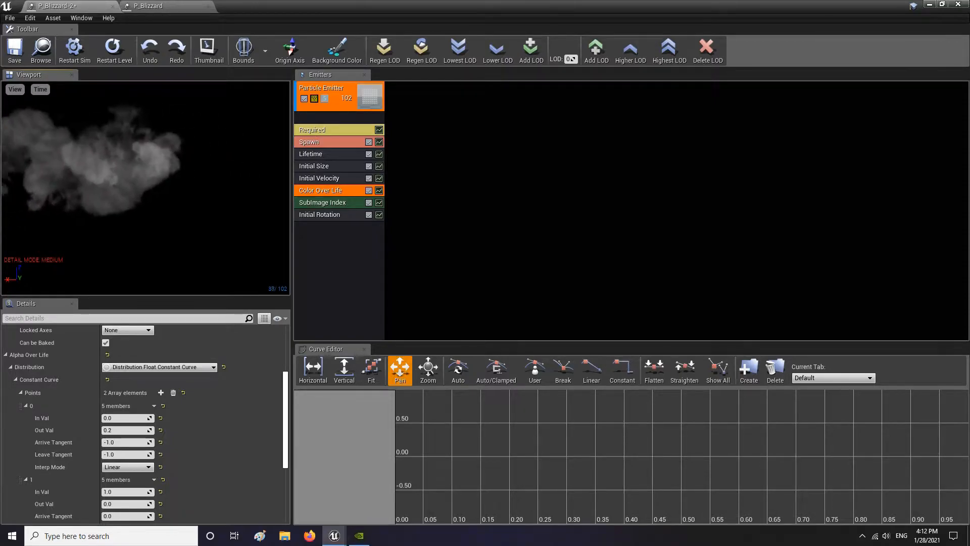
scroll(125, 476, down, 2)
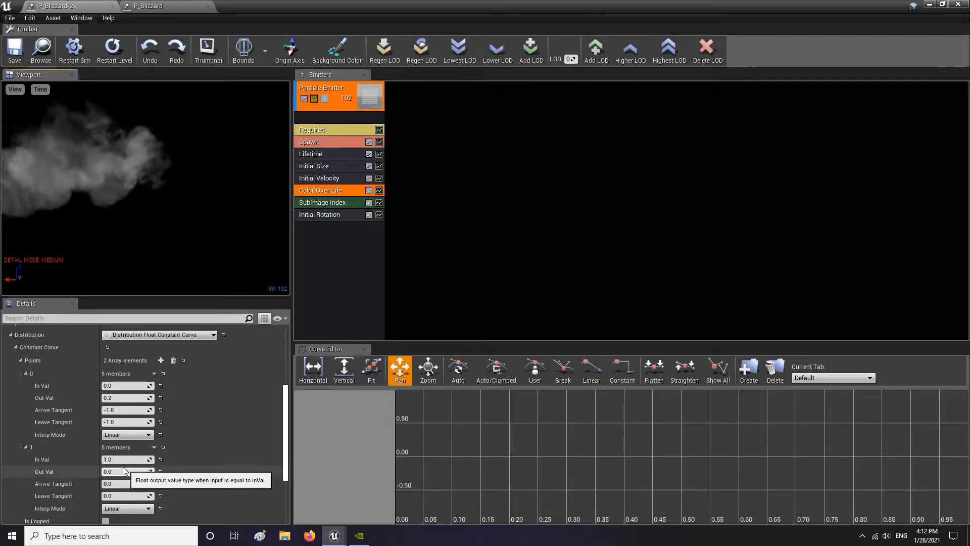
click(161, 360)
click(161, 360)
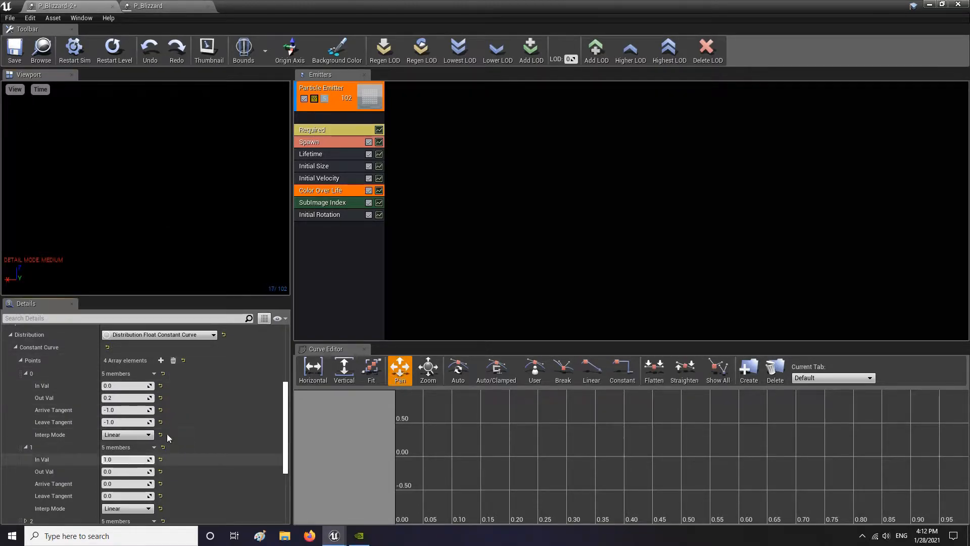
Set Alpha Over Life point 1 to an In Val of 0.2 and an Out Val of 0.3
scroll(165, 339, down, 4)
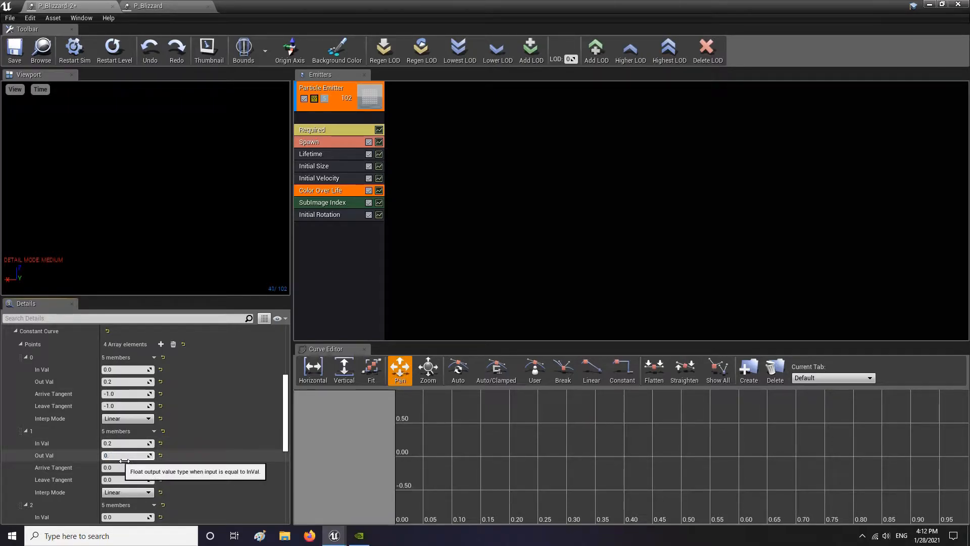
scroll(148, 461, down, 2)
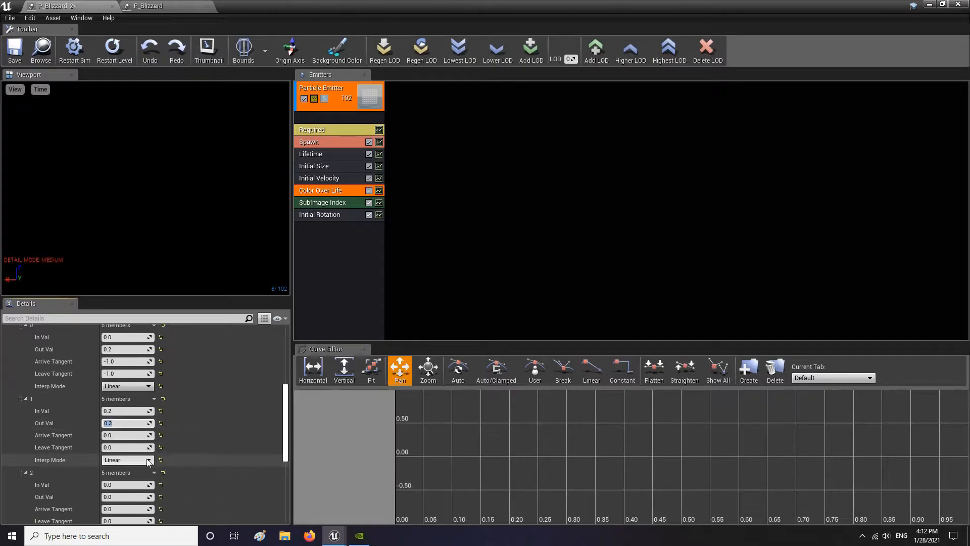
scroll(126, 497, up, 1)
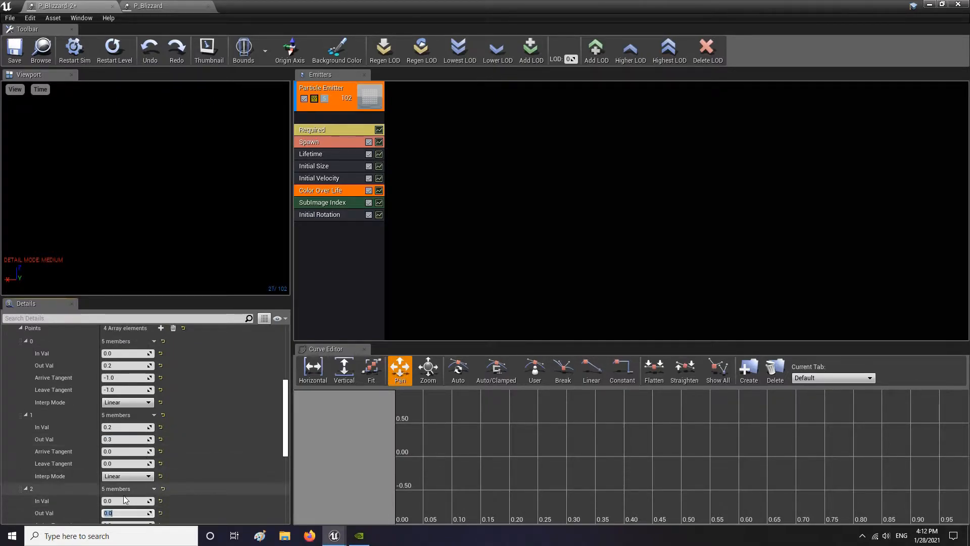
Set Alpha Over Life point 2 to In Val 0.5 and Out Val 0.1, and point 3 to In Val 1.0
scroll(135, 470, down, 4)
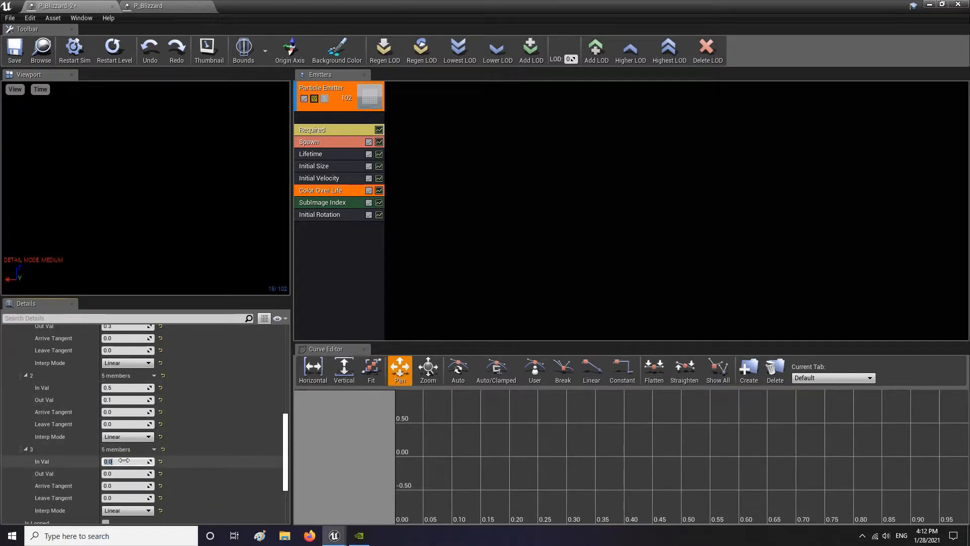
key(Return)
click(124, 473)
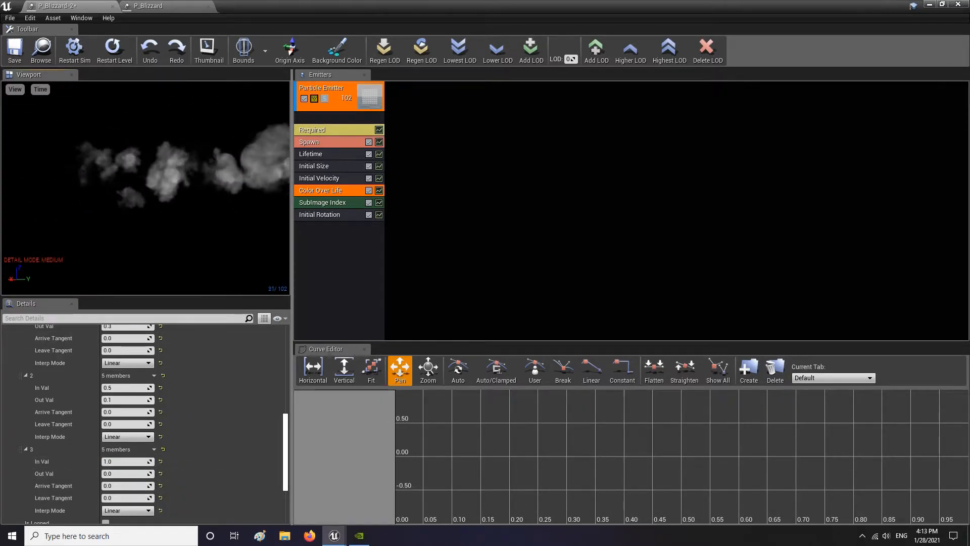
drag(222, 170, 241, 172)
drag(95, 163, 6, 167)
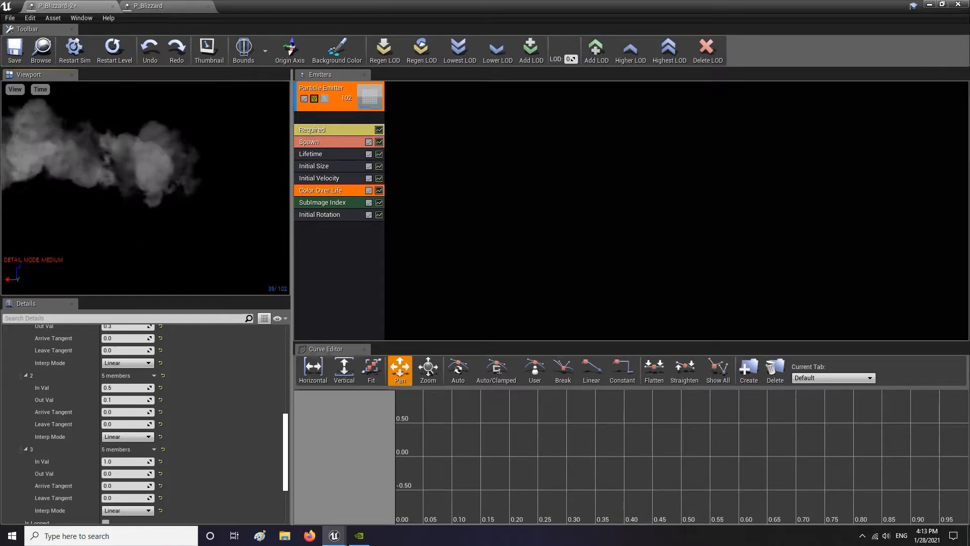
Add a Size By Life module to the particle emitter
click(317, 223)
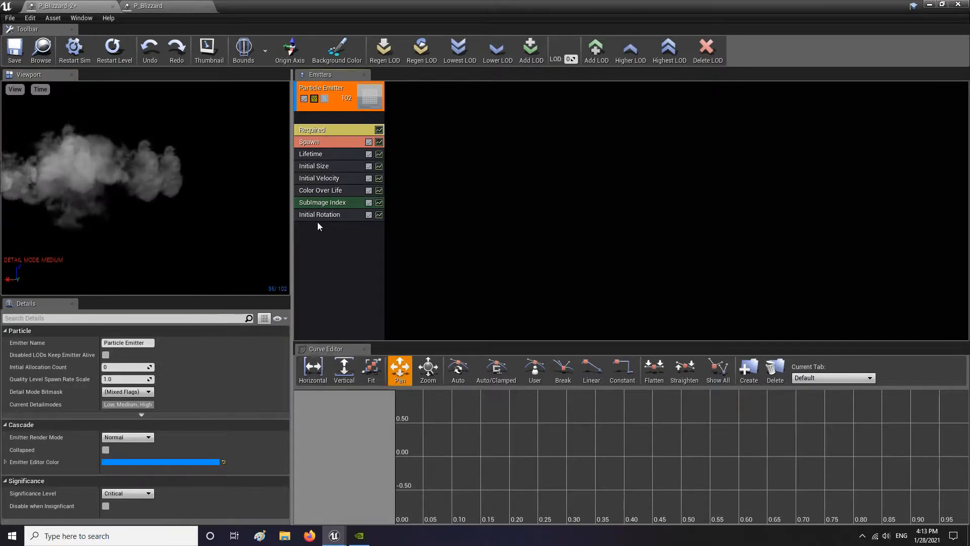
right_click(316, 226)
right_click(304, 228)
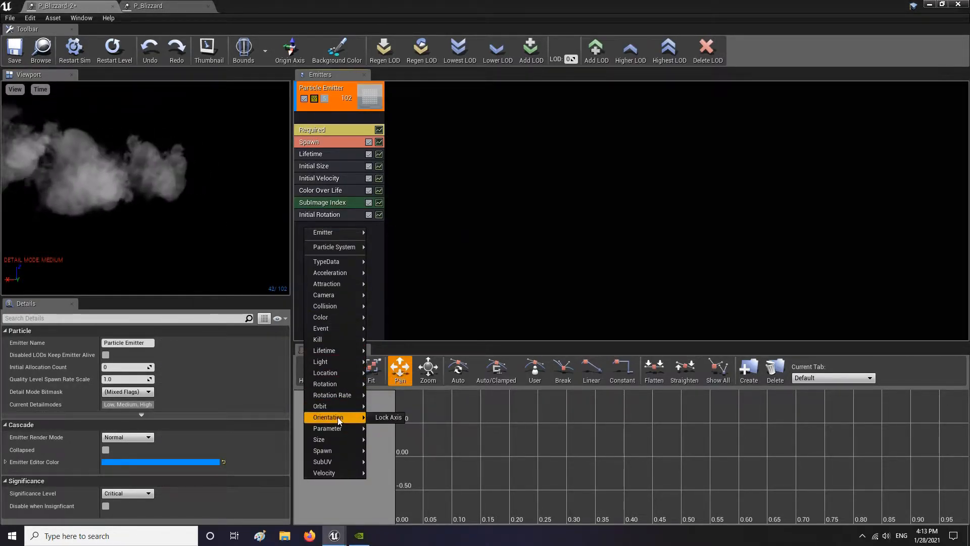
mouse_move(347, 438)
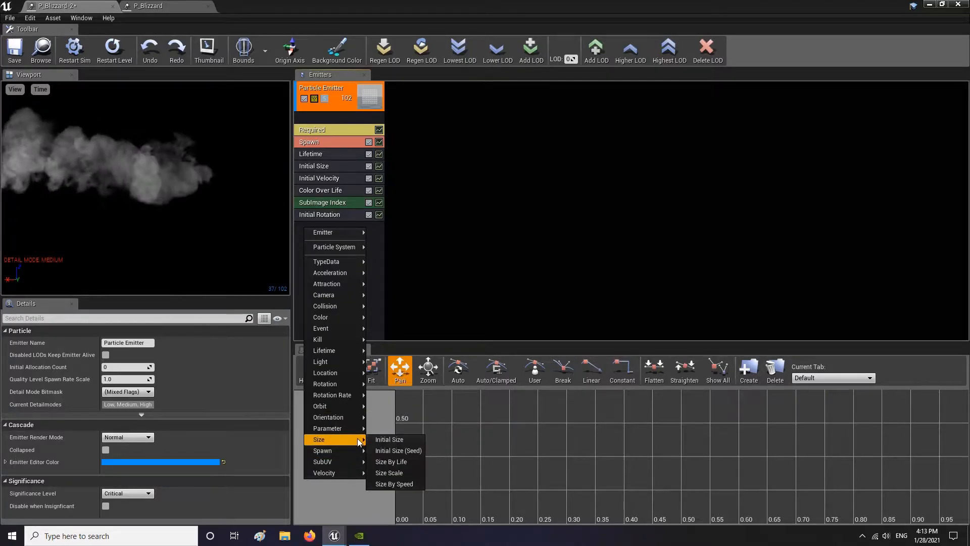
click(403, 464)
Set the Out Val of point 1 in the Size By Life curve to 10 on X, Y and Z, and save the particle system
click(319, 226)
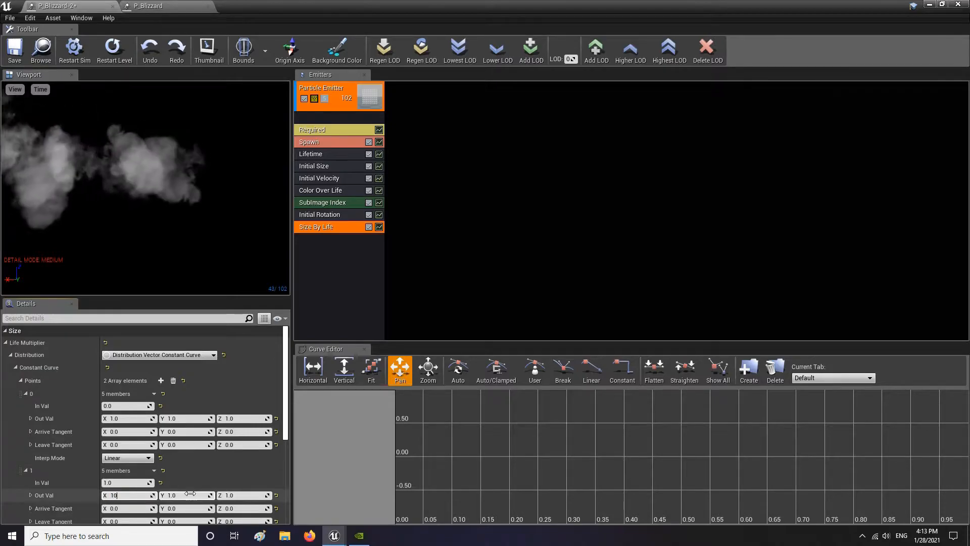
key(Return)
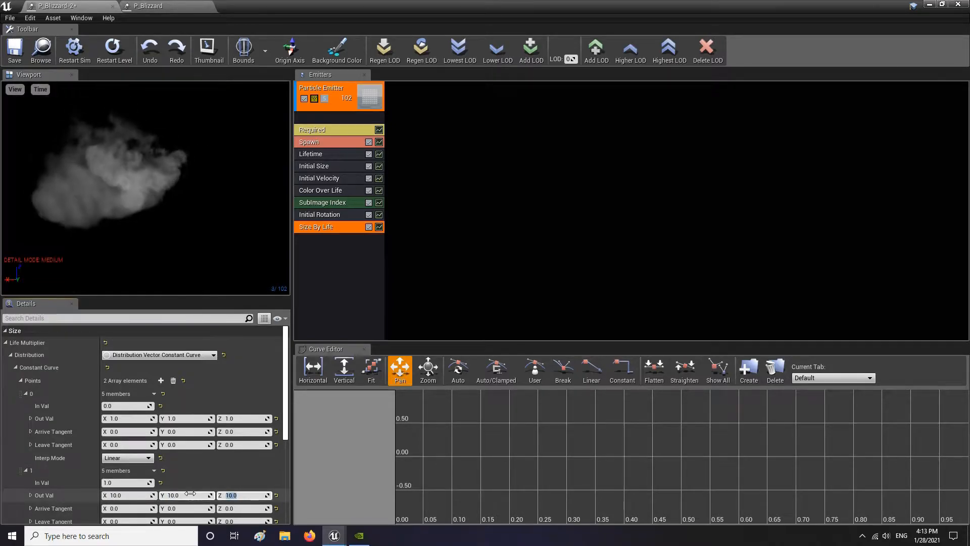
click(151, 261)
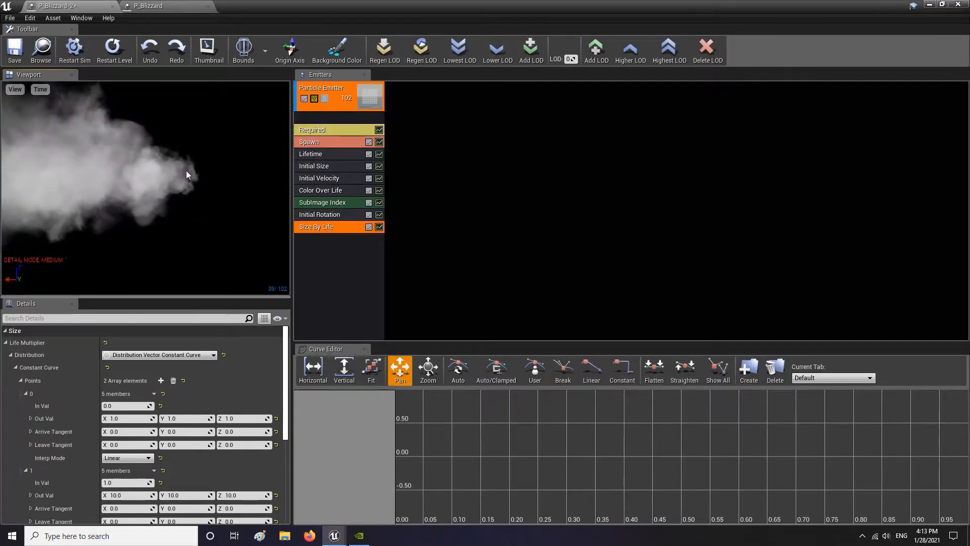
click(14, 53)
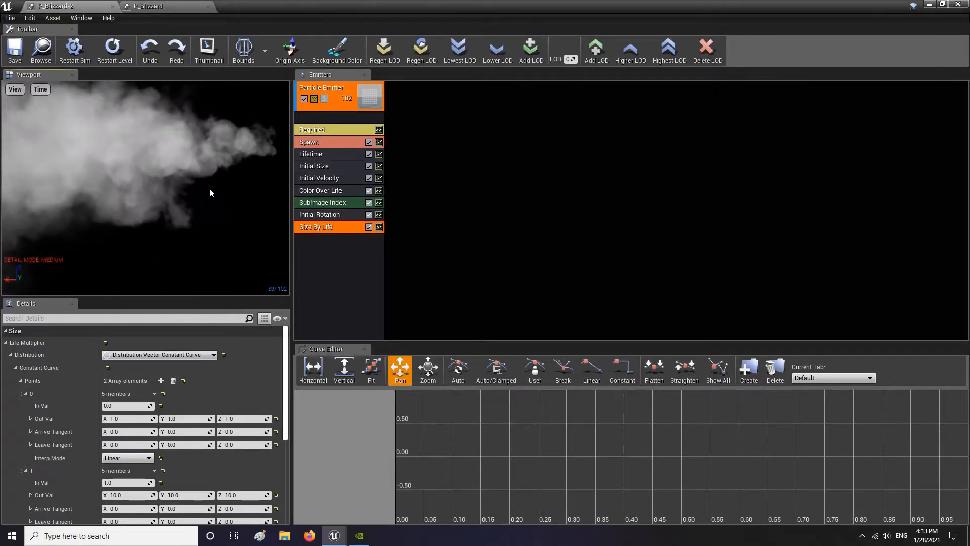
drag(268, 226, 174, 198)
drag(111, 214, 131, 217)
drag(212, 207, 145, 228)
drag(140, 158, 146, 158)
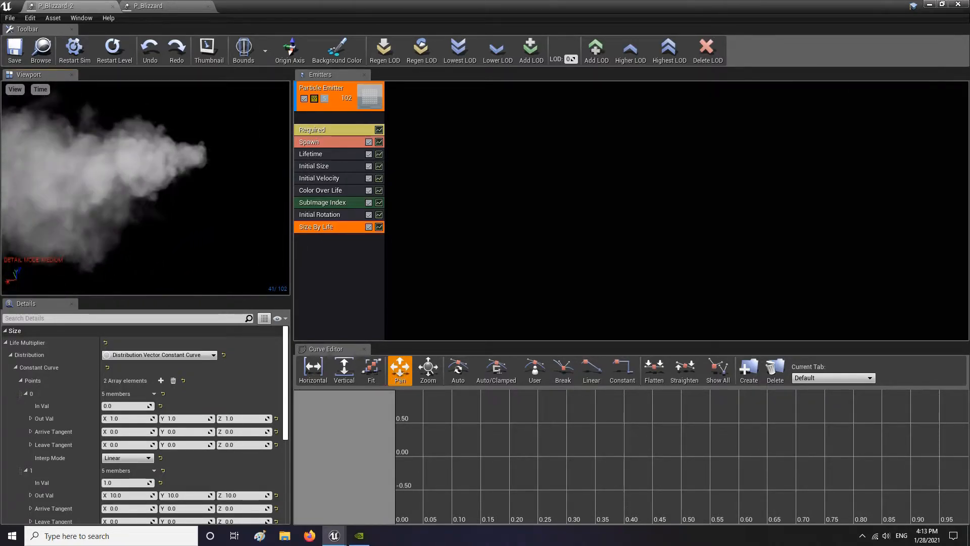
Add an Initial Location module to the emitter and place it between Initial Size and Initial Velocity
right_click(329, 248)
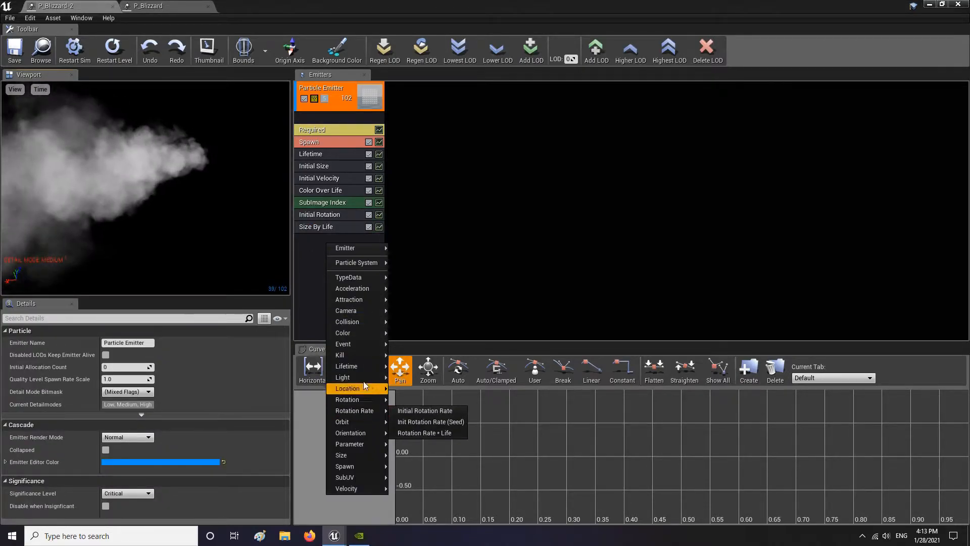
mouse_move(365, 391)
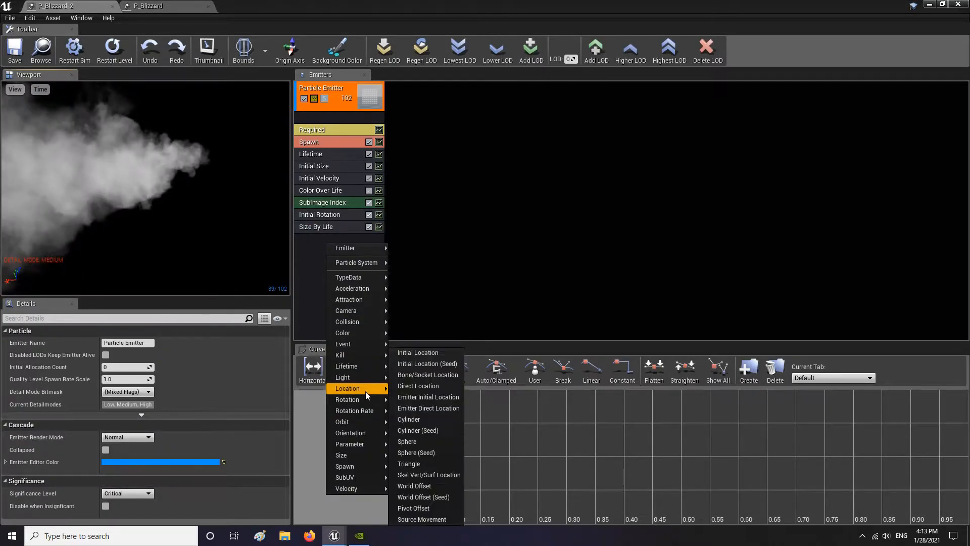
click(439, 353)
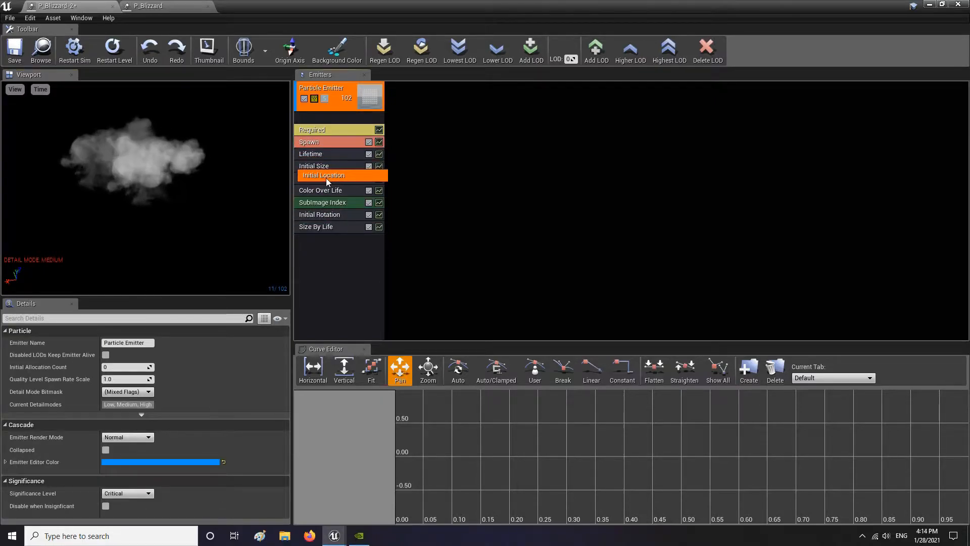
drag(326, 178, 332, 183)
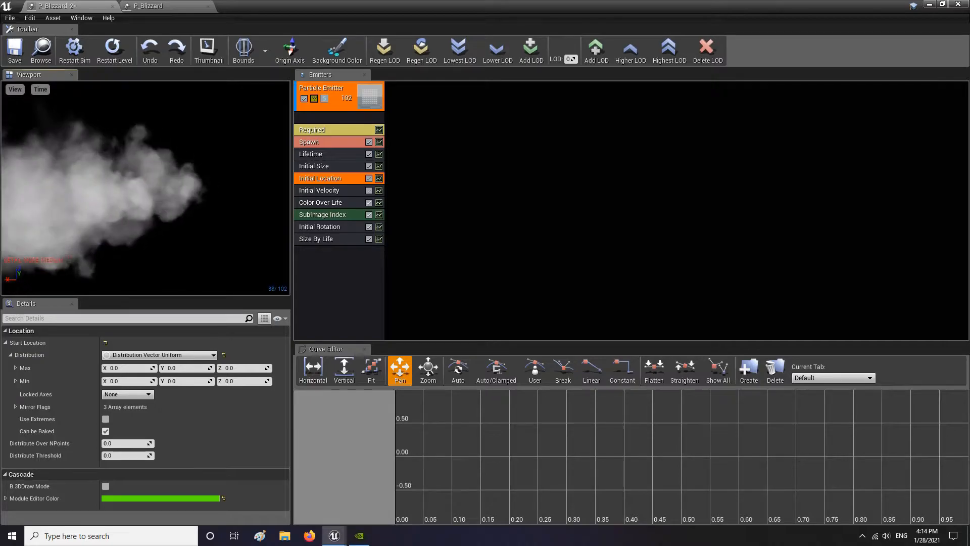
Set the Start Location Max X of the Initial Location module to -1000
click(155, 367)
text(1)
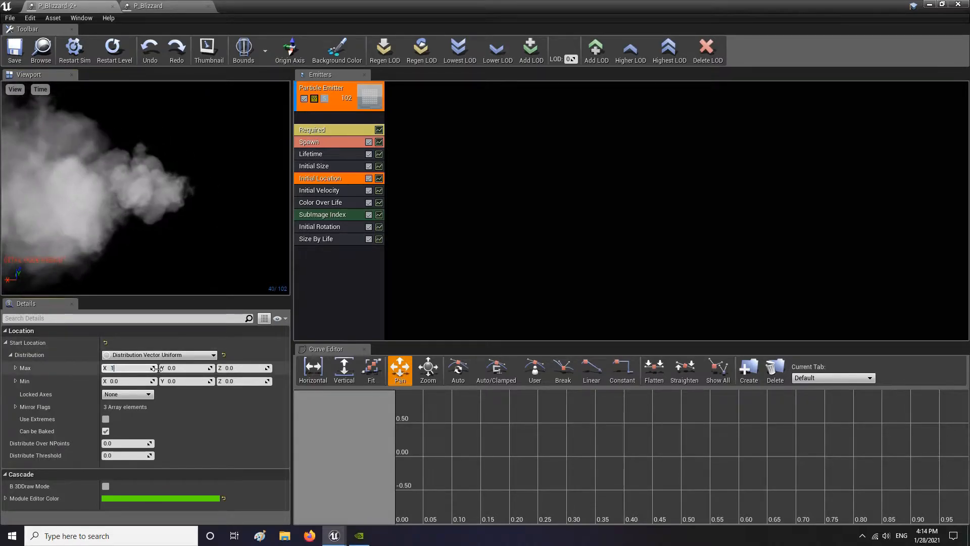
text(000)
key(Tab)
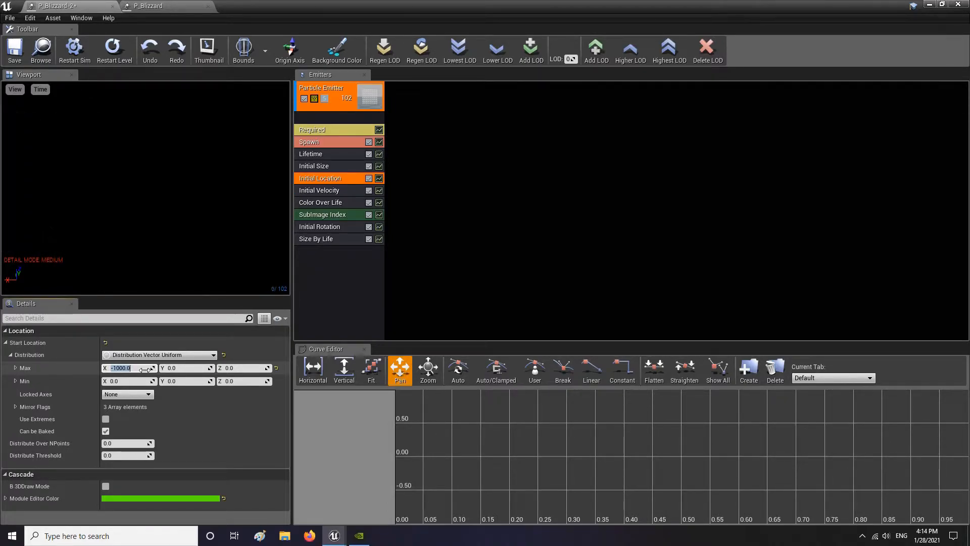
Set the Start Location Max to 150 and Min to -150 on both the Y and Z axes
click(191, 369)
text(150)
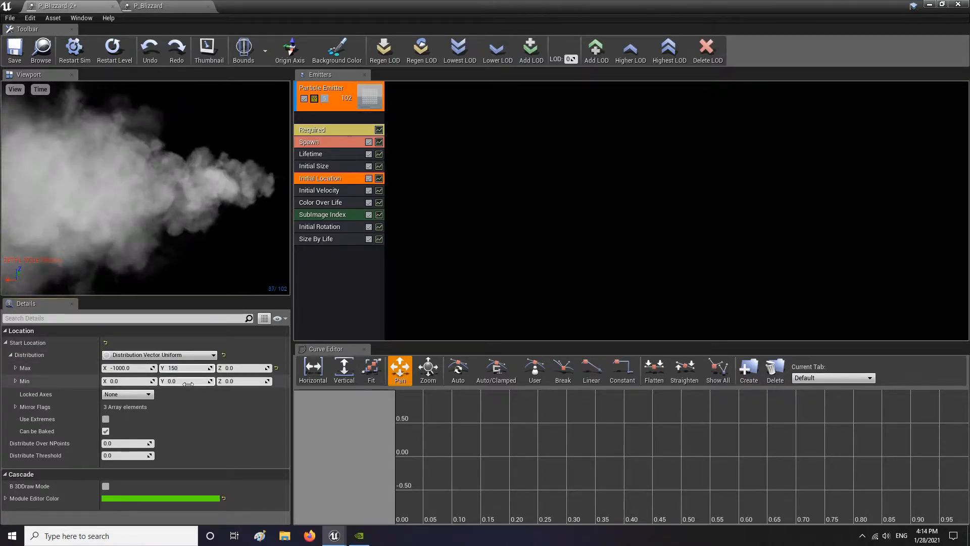
click(188, 382)
text(-150)
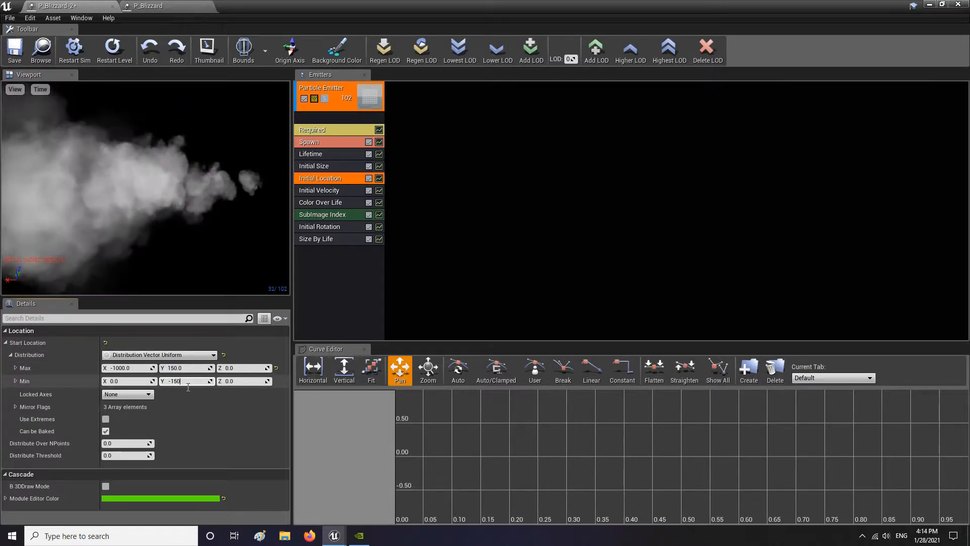
click(245, 369)
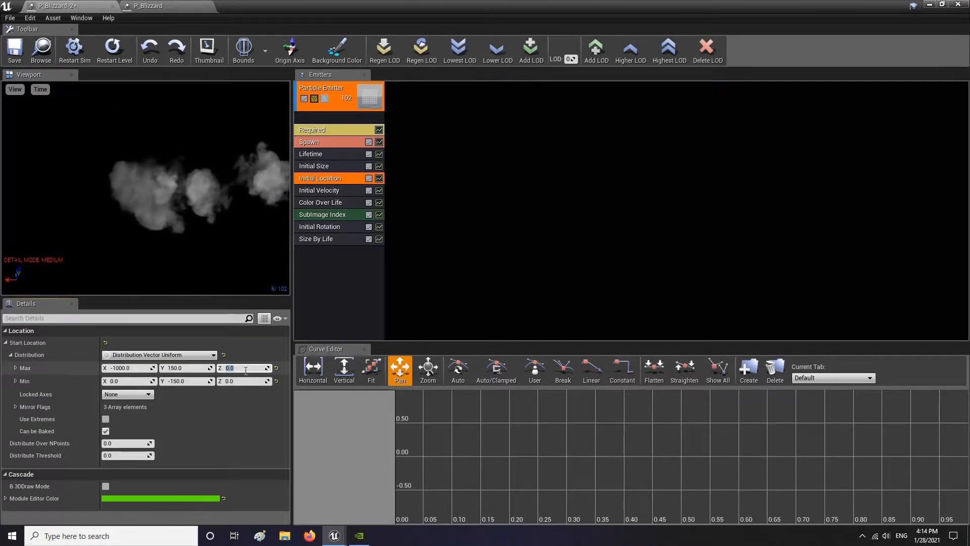
text(150)
click(245, 382)
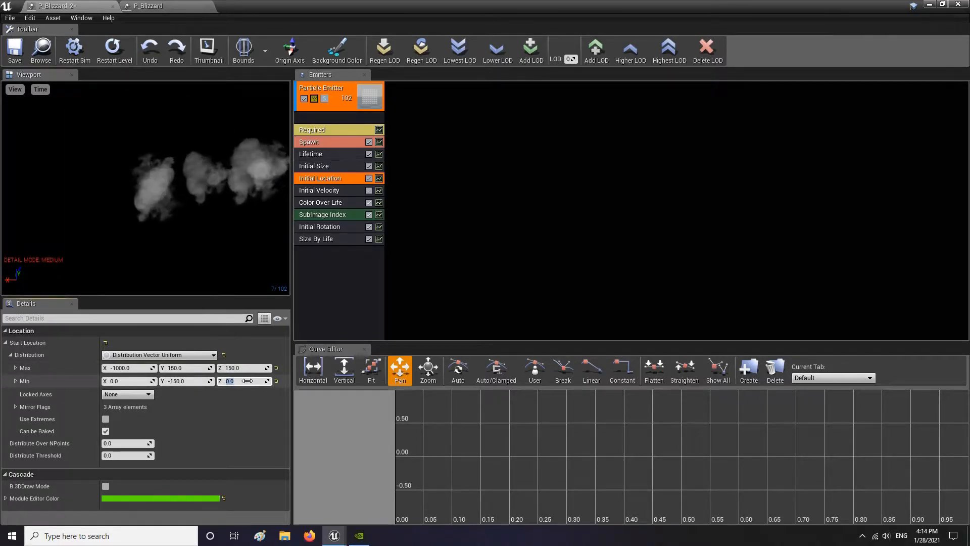
text(-150)
key(Return)
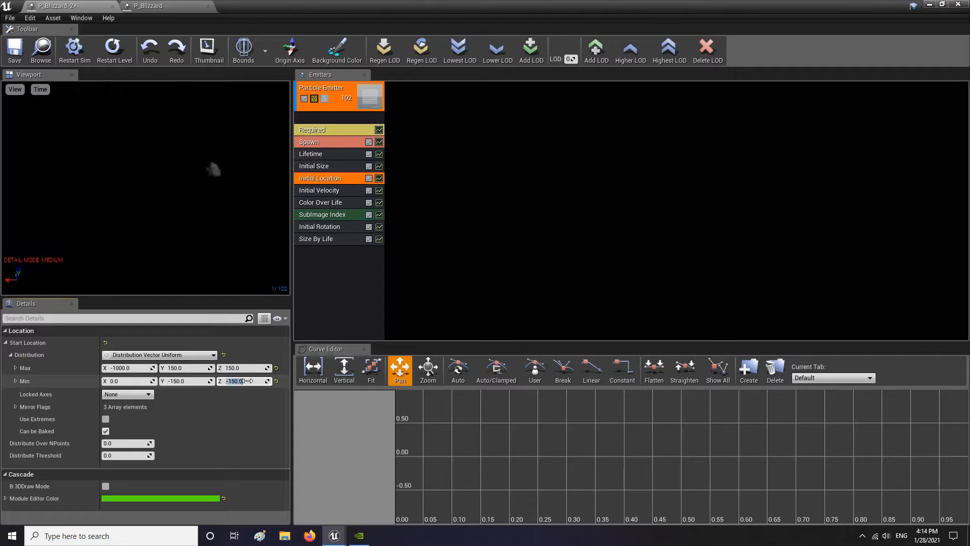
Set the Start Location Min X to -750 and save the particle system
click(132, 382)
text(-)
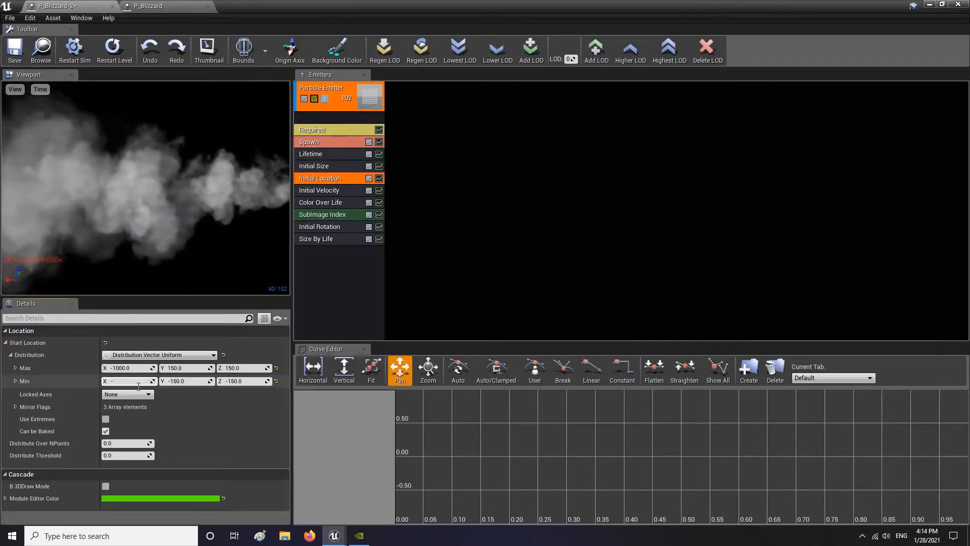
text(750)
key(Return)
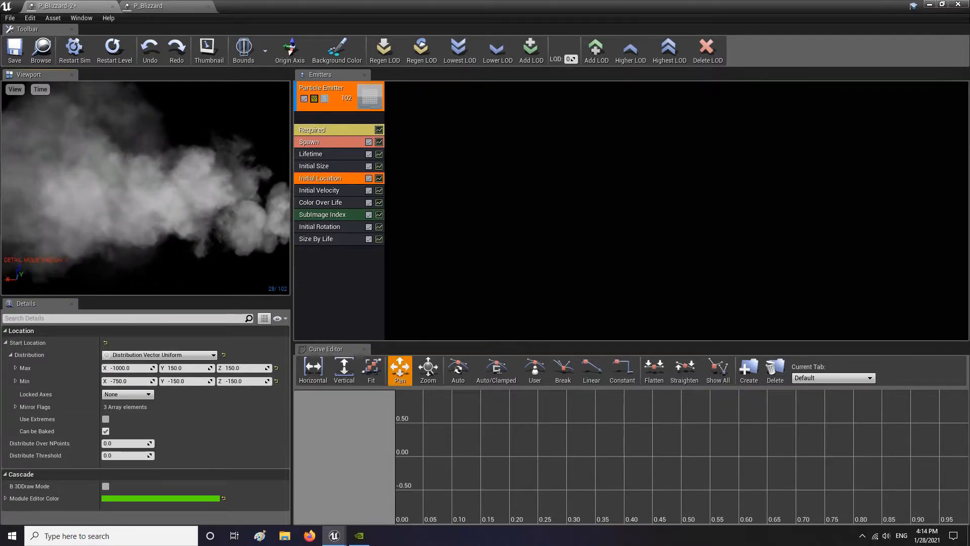
drag(160, 213, 104, 168)
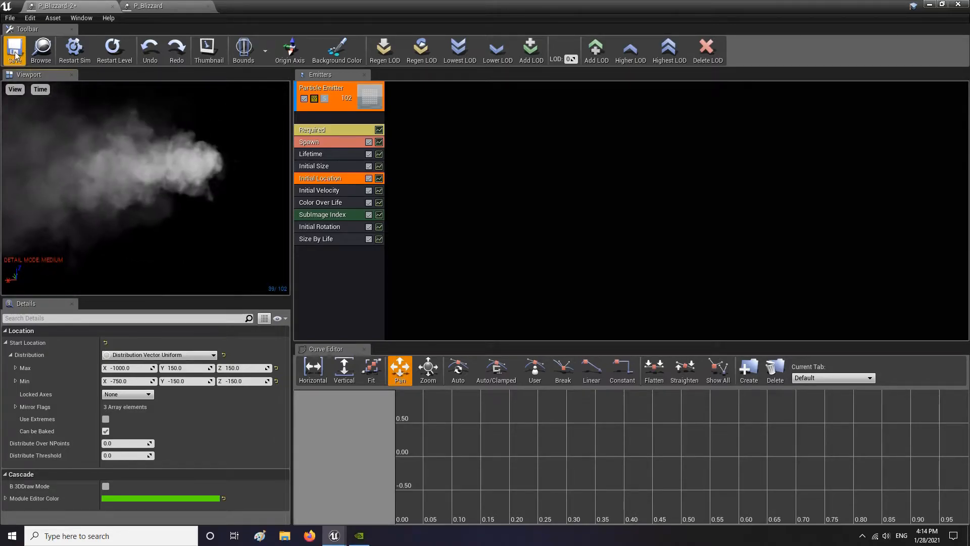
key(ctrl+s)
Look around the rocky level in the main editor and return to the P_Blizzard-2 particle editor
click(929, 5)
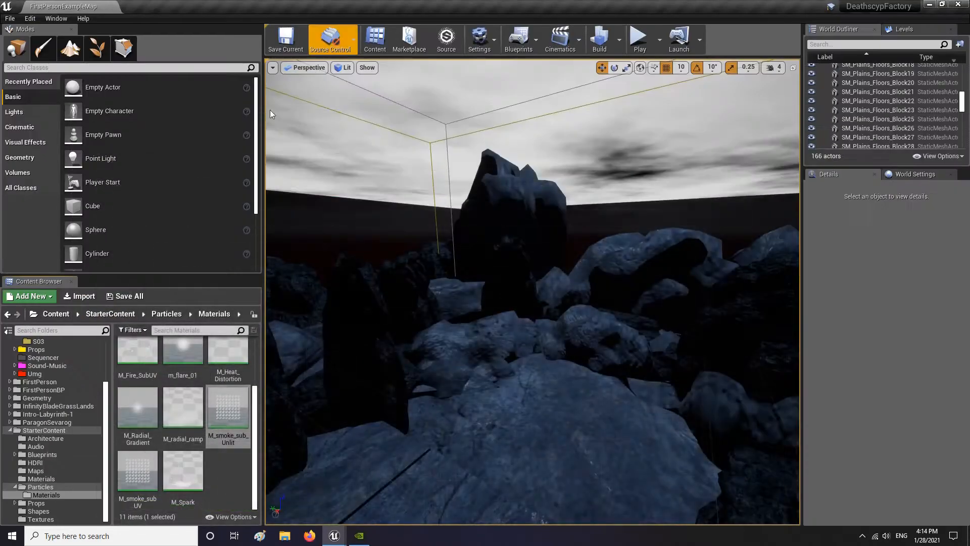
right_drag(472, 287, 596, 308)
mouse_move(334, 533)
click(389, 489)
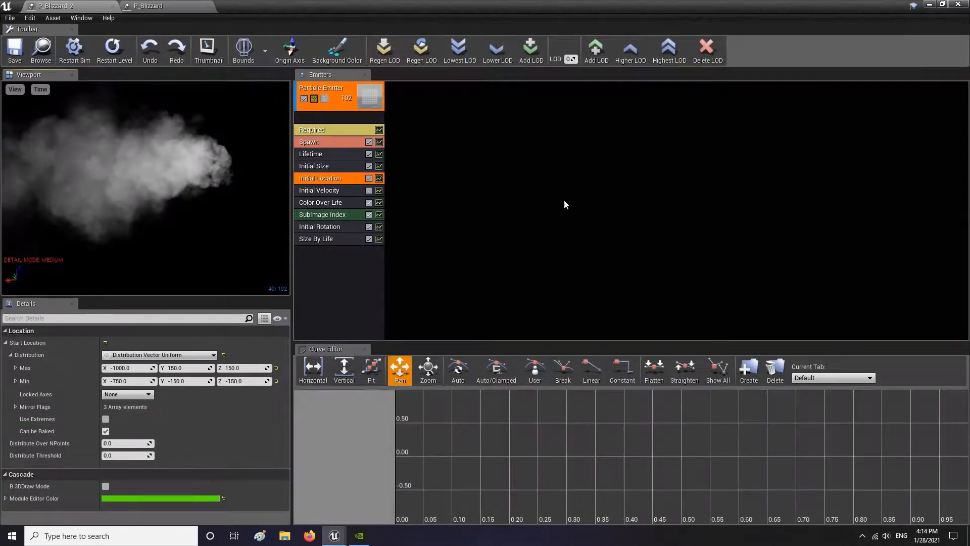
Locate the P_Blizzard-2 asset in the Content Browser and reopen it in the particle editor
click(40, 58)
click(929, 5)
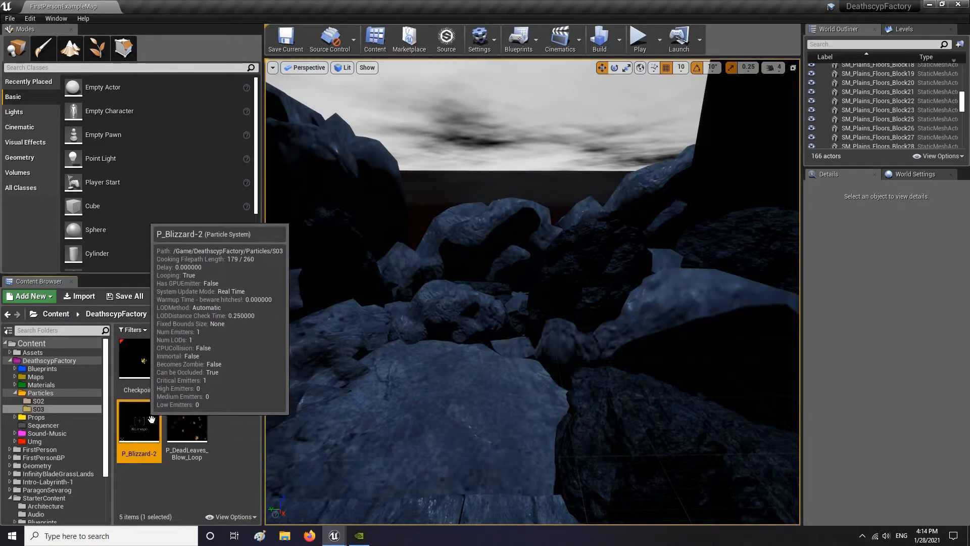
double_click(151, 437)
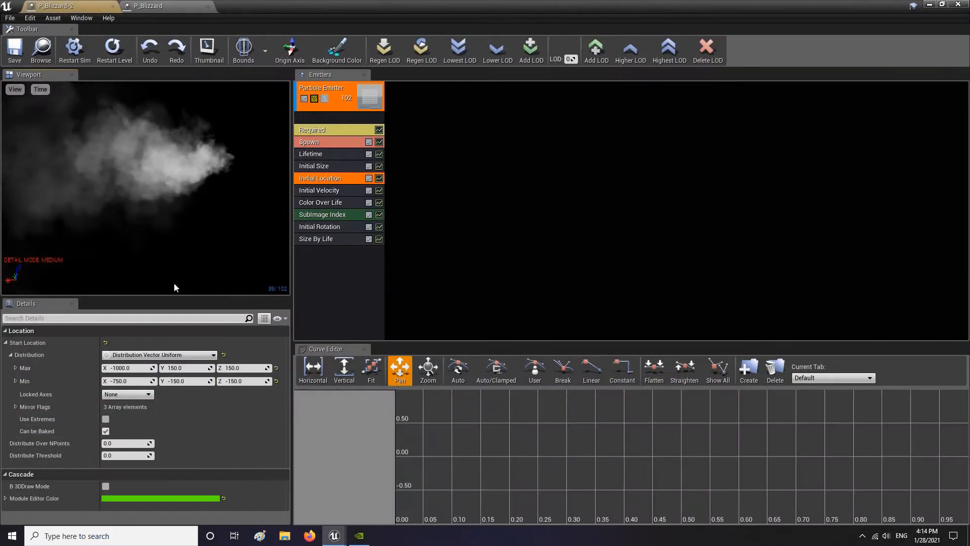
Capture a new thumbnail for P_Blizzard-2, save the particle system, and place it in the rocky level
click(211, 59)
click(12, 53)
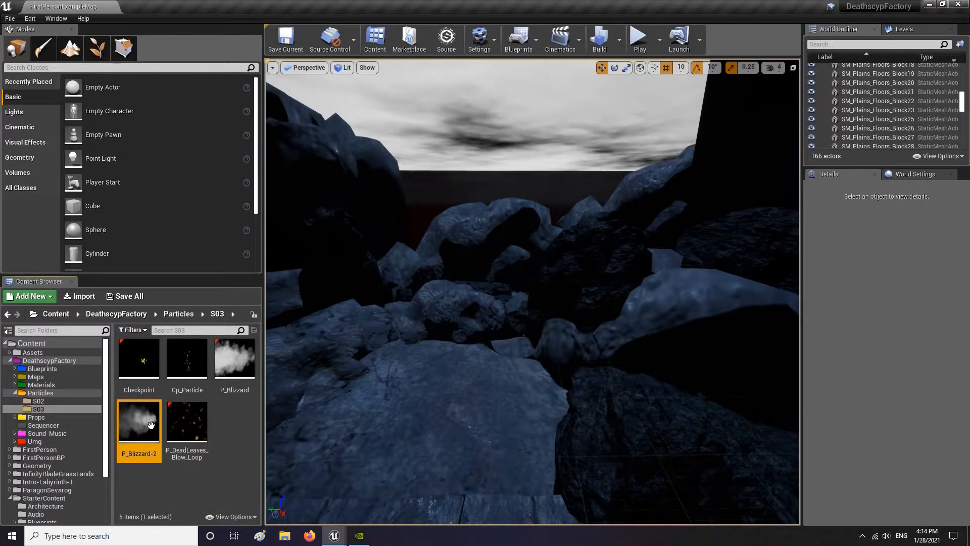
drag(151, 425, 593, 342)
right_drag(593, 342, 675, 342)
Rotate the placed P_Blizzard-2 emitter to 90° about Z and move it to Y 1460
key(e)
drag(517, 353, 429, 344)
right_drag(556, 351, 516, 328)
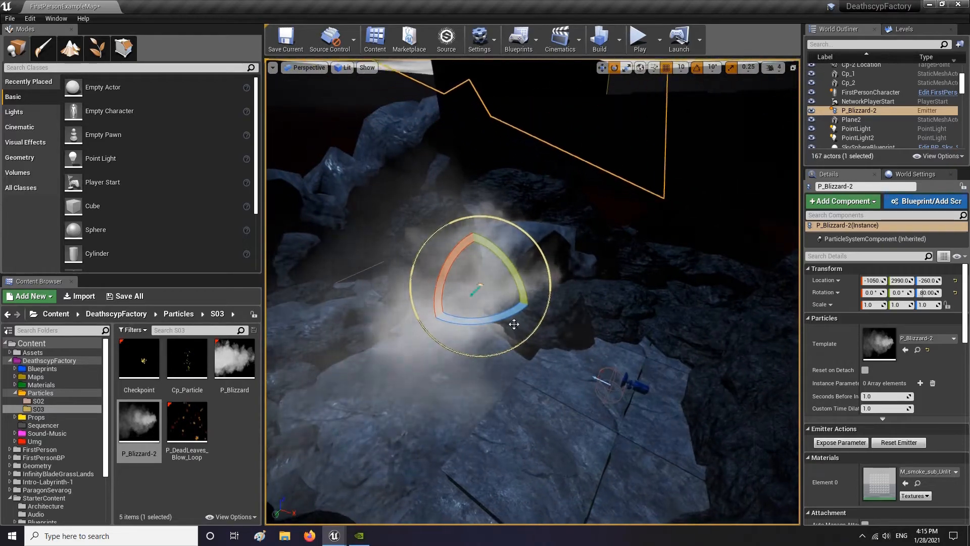
drag(515, 327, 599, 301)
mouse_move(600, 301)
right_down()
mouse_move(556, 344)
mouse_move(515, 333)
mouse_move(480, 298)
mouse_move(615, 303)
right_up()
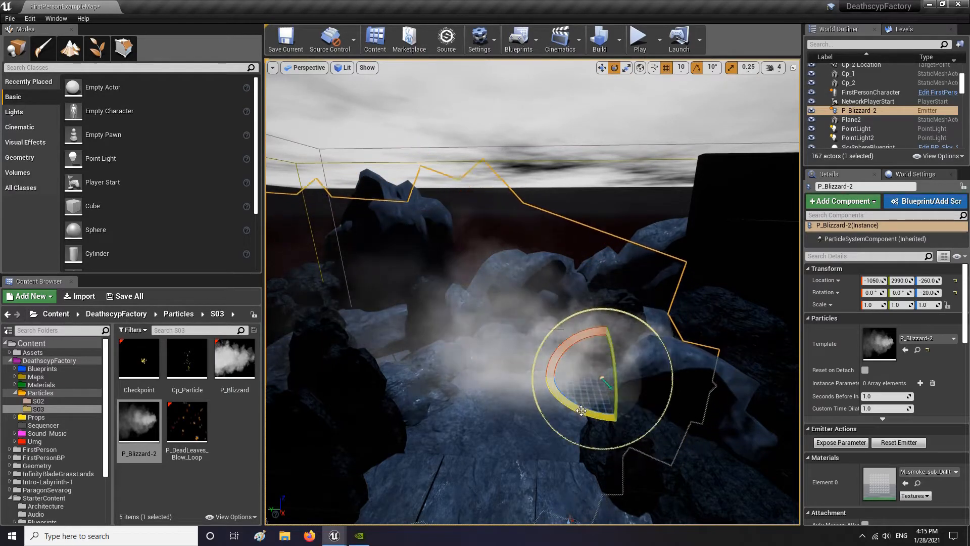
right_drag(555, 398, 564, 326)
key(r)
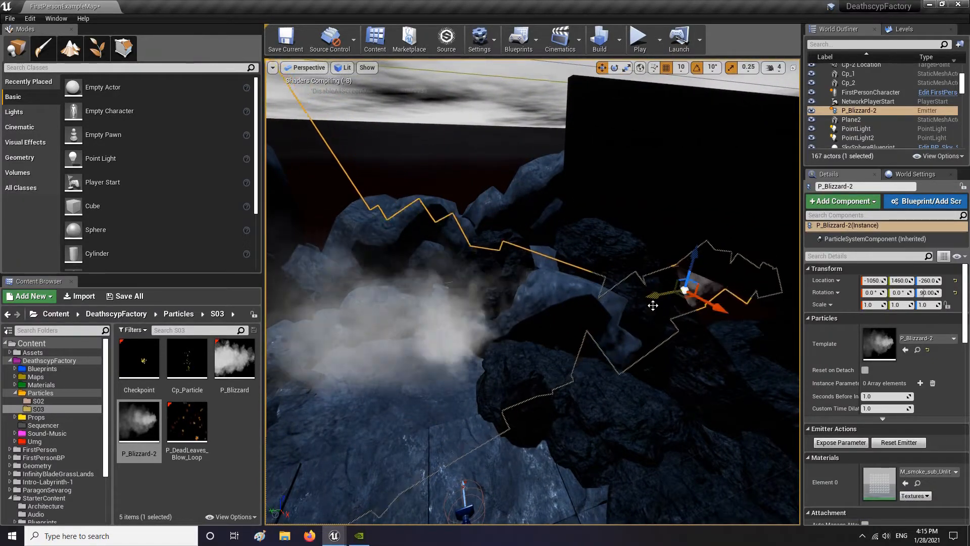
right_drag(659, 304, 632, 272)
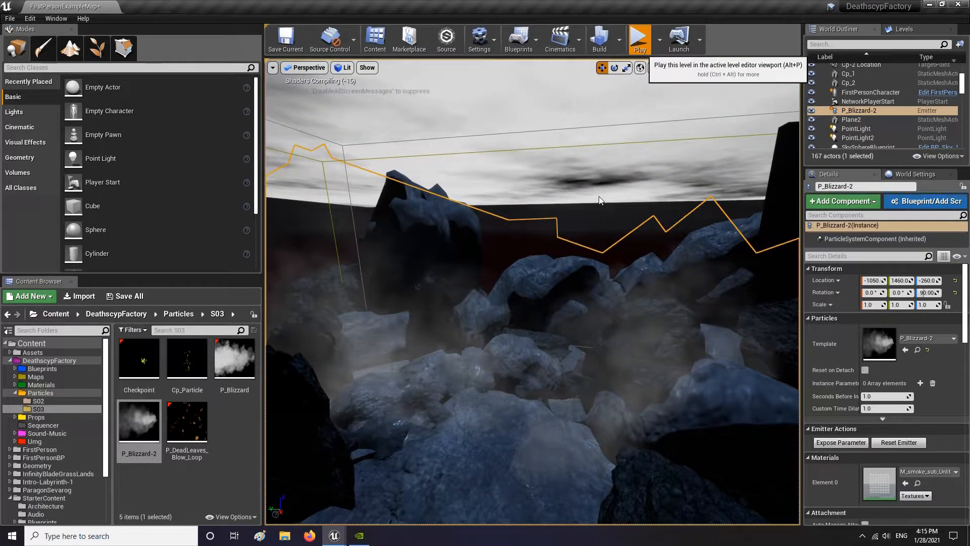
Play the level full screen and walk among the rocks to examine the blizzard smoke, ending the play session when done
click(599, 200)
key(F11)
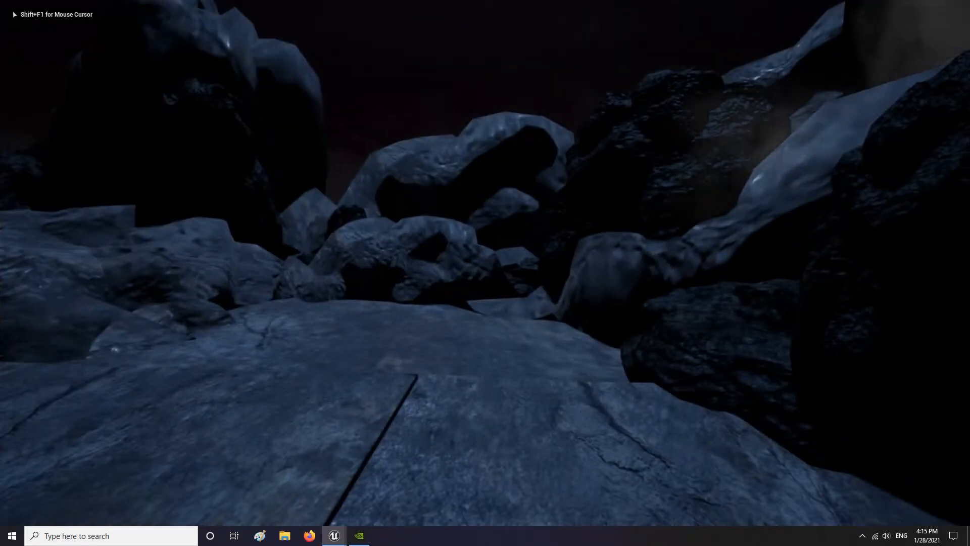
click(582, 216)
key(w)
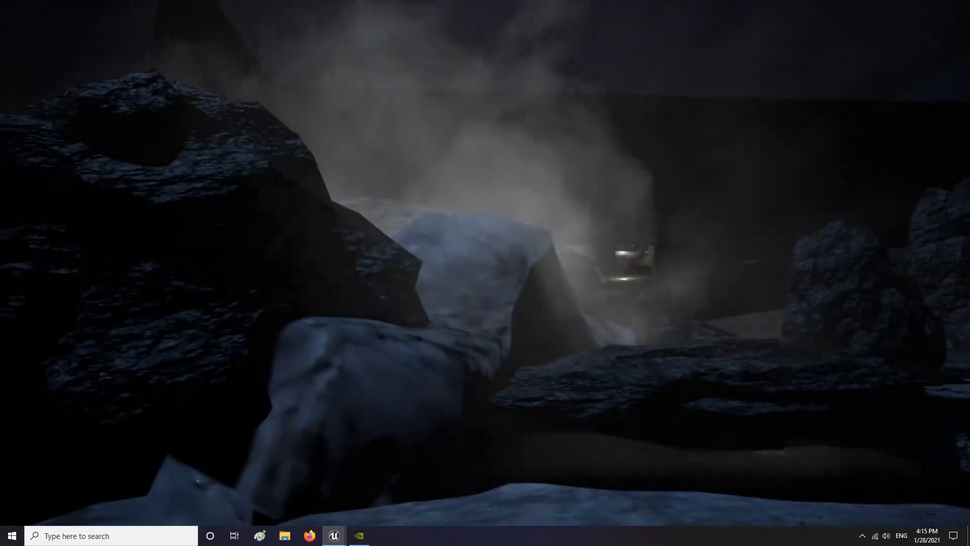
key(w)
key(w)
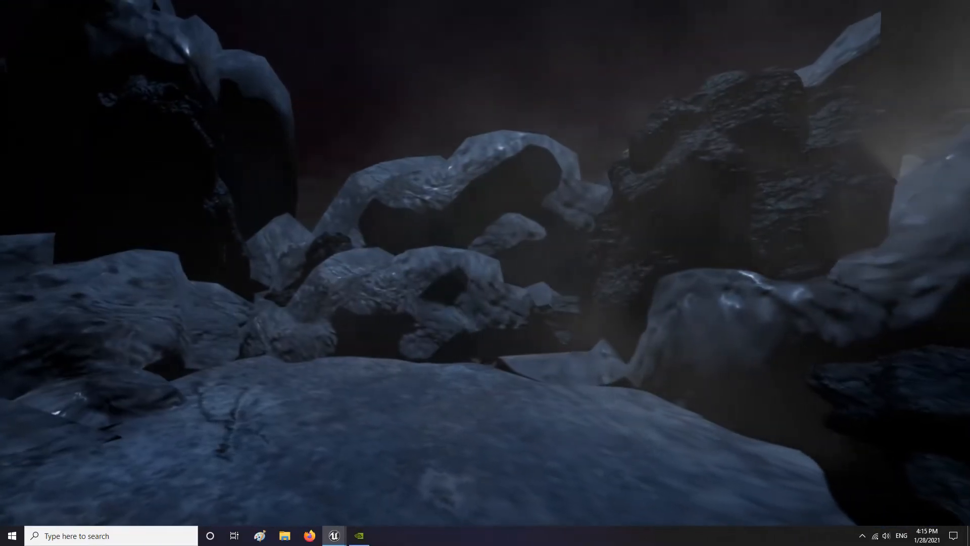
key(s)
key(d)
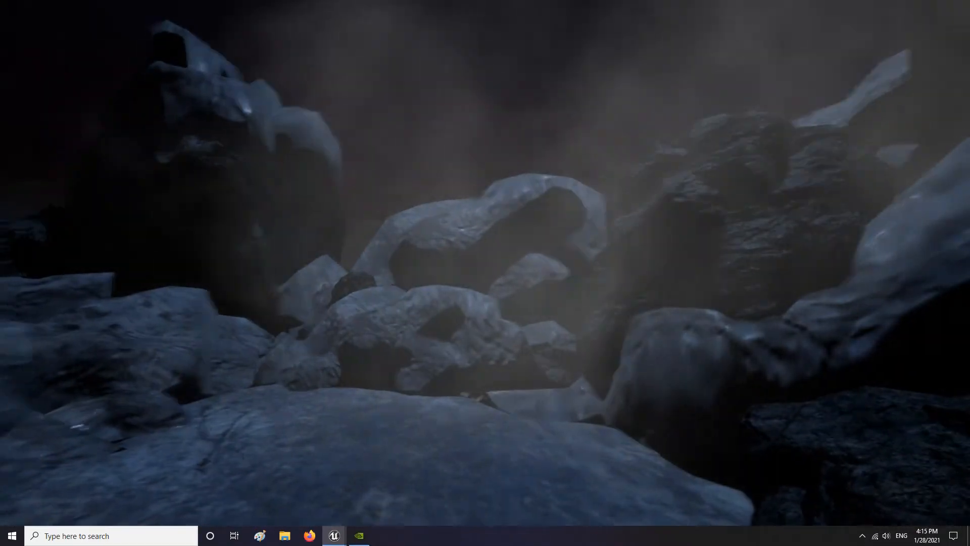
key(Escape)
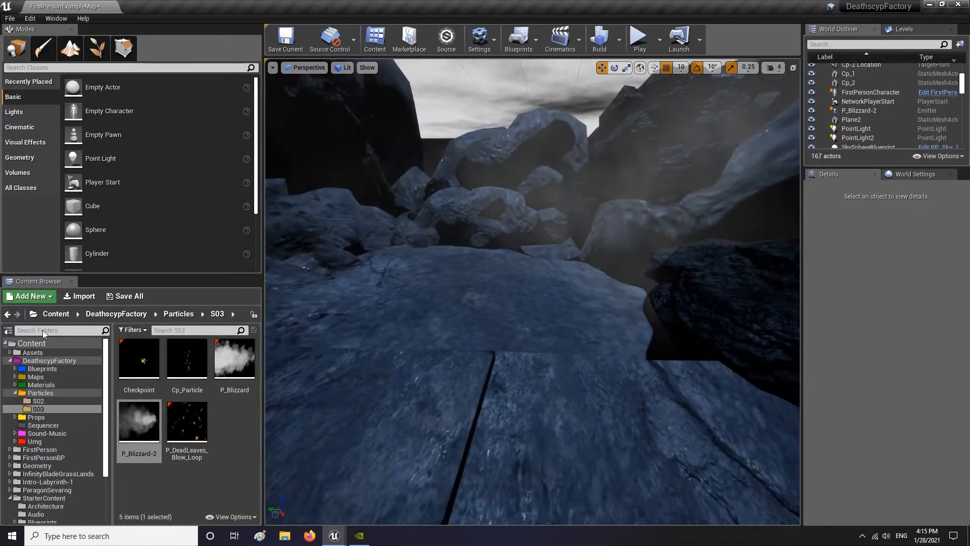
Check the Acceleration settings in the reference P_Blizzard system and review the initial size, location and velocity modules of P_Blizzard-2
double_click(145, 418)
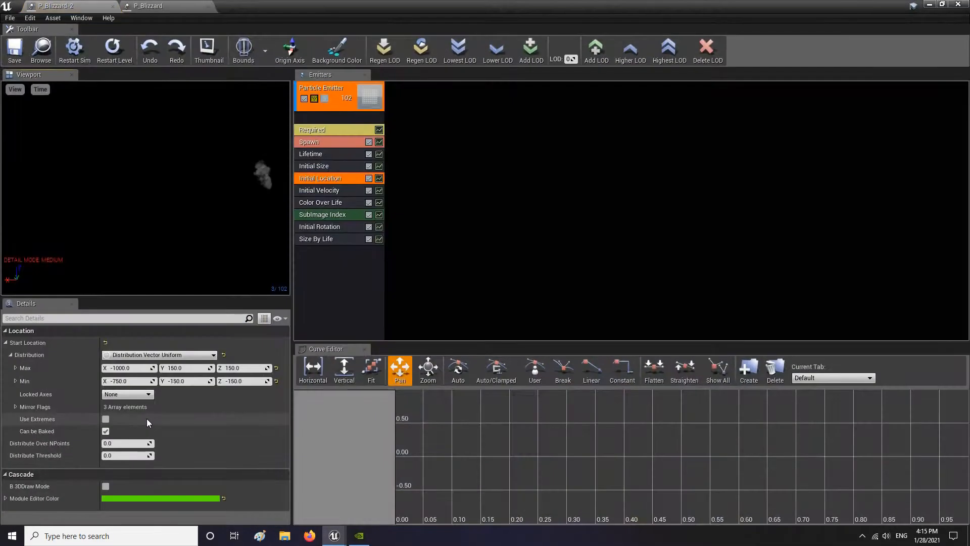
right_click(314, 248)
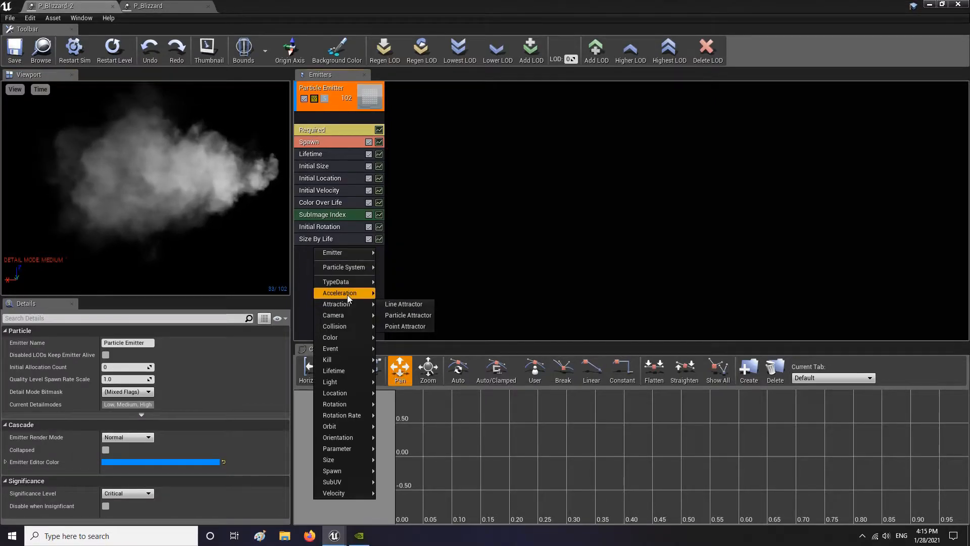
mouse_move(347, 295)
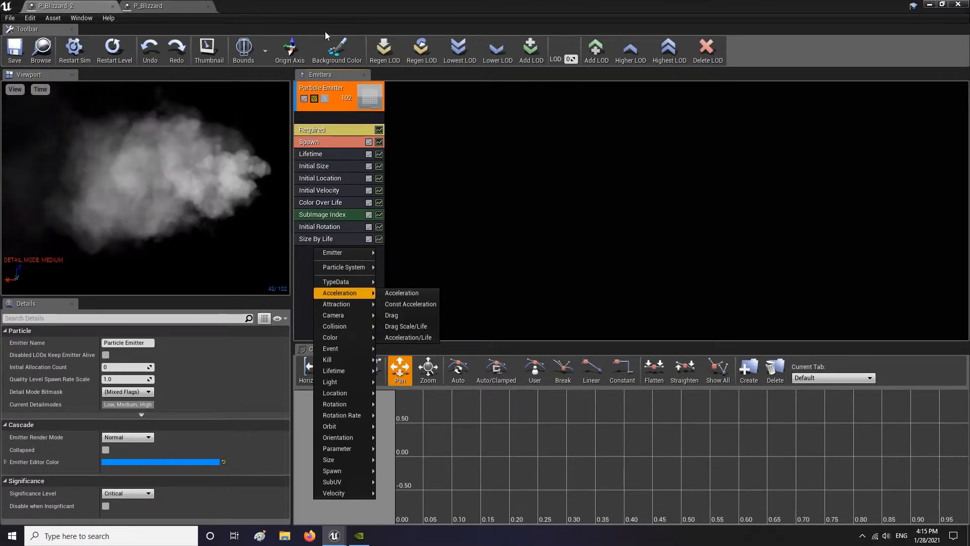
click(157, 5)
click(329, 216)
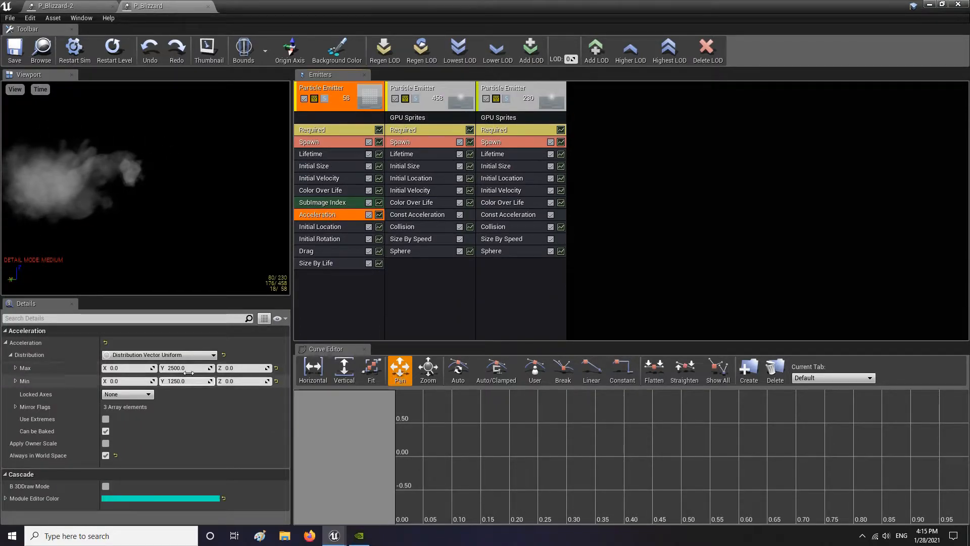
click(59, 6)
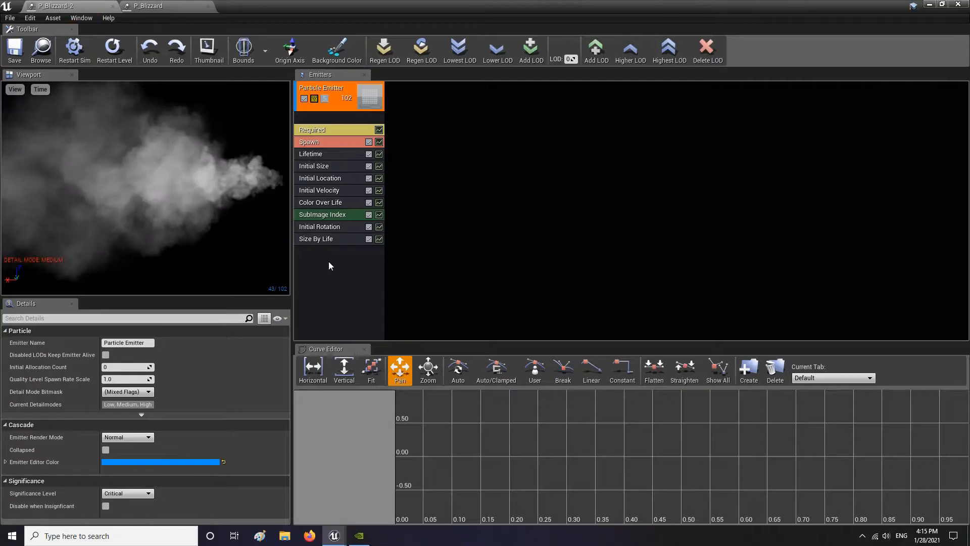
click(323, 192)
click(326, 167)
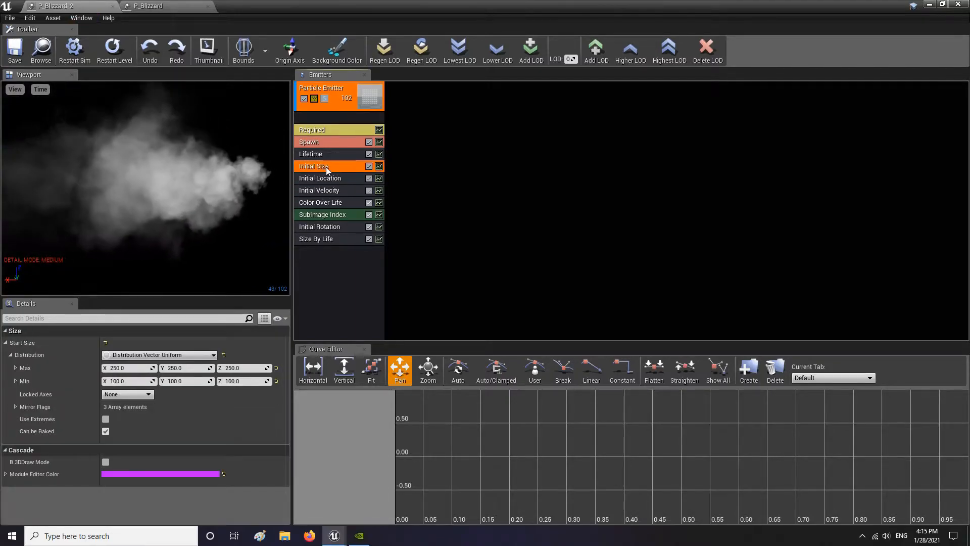
click(326, 178)
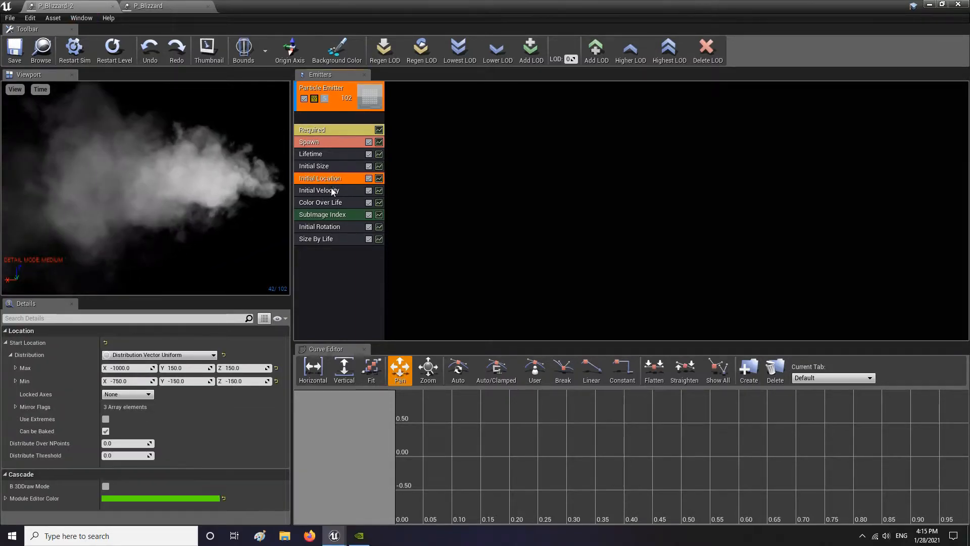
click(332, 190)
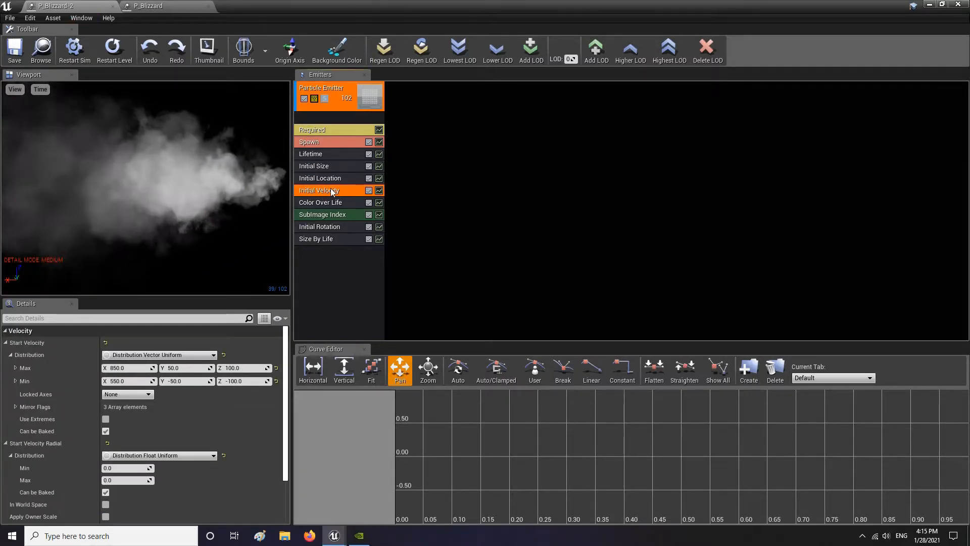
Add an Acceleration module to the P_Blizzard-2 emitter and place it between Color Over Life and SubImage Index
right_click(311, 257)
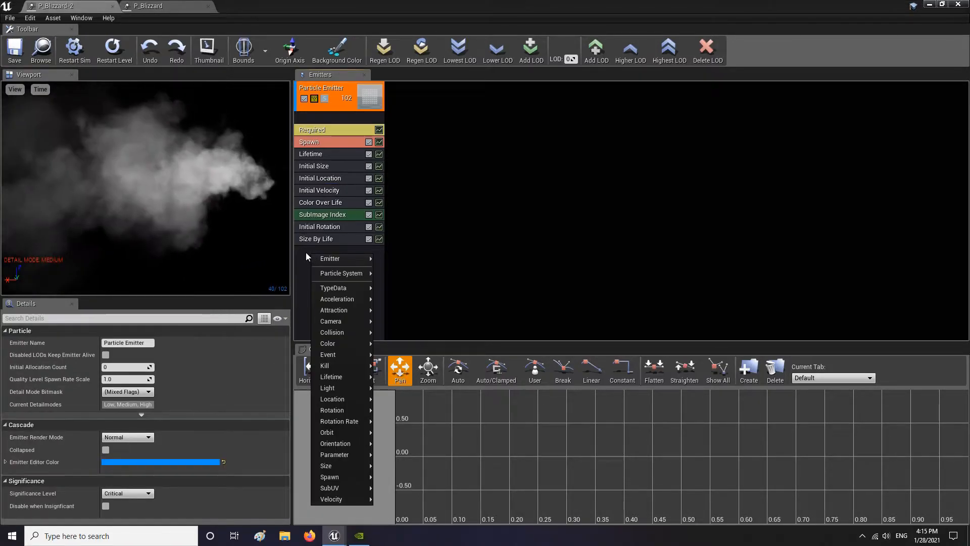
click(306, 254)
right_click(307, 253)
mouse_move(345, 301)
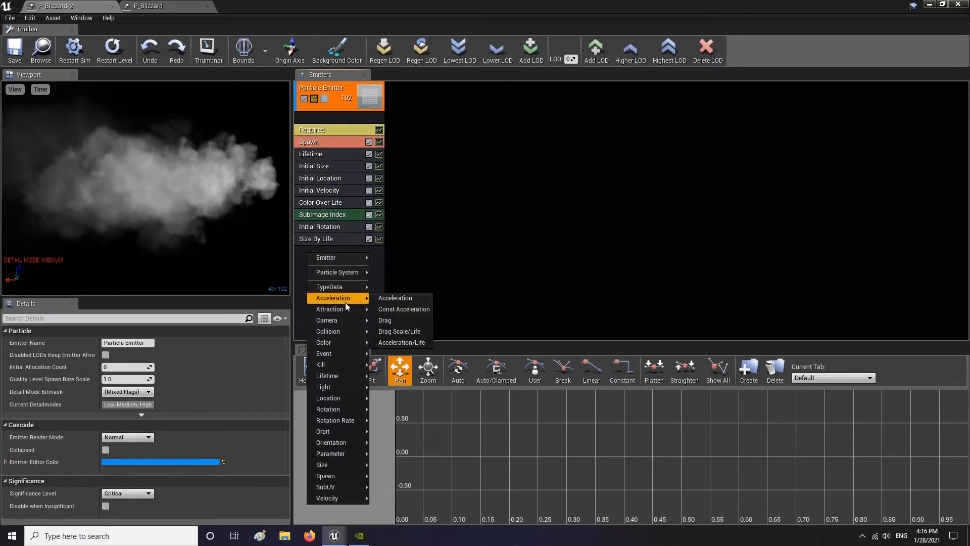
click(407, 298)
drag(315, 254, 318, 213)
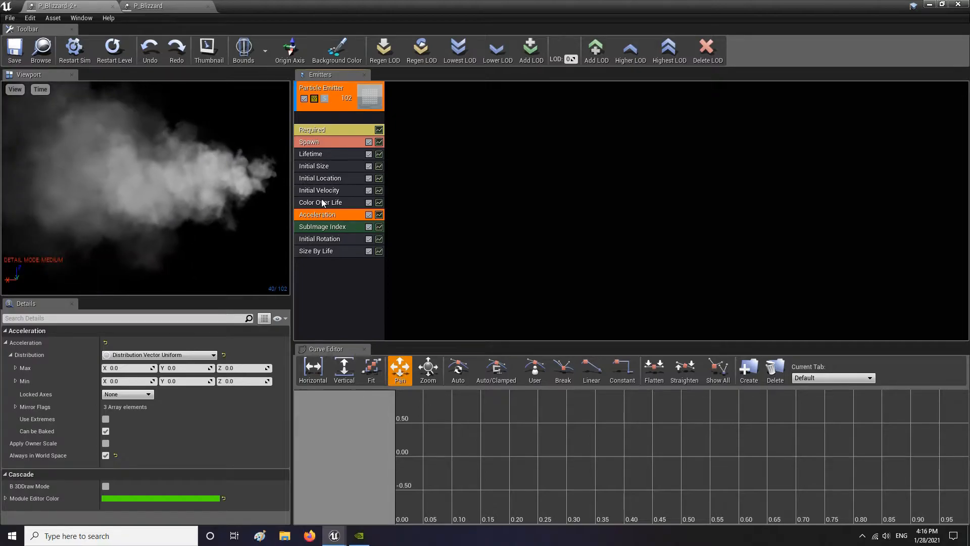
Set the emitter's Spawn Rate constant to 15 and compare its preview with the P_Blizzard system
click(314, 155)
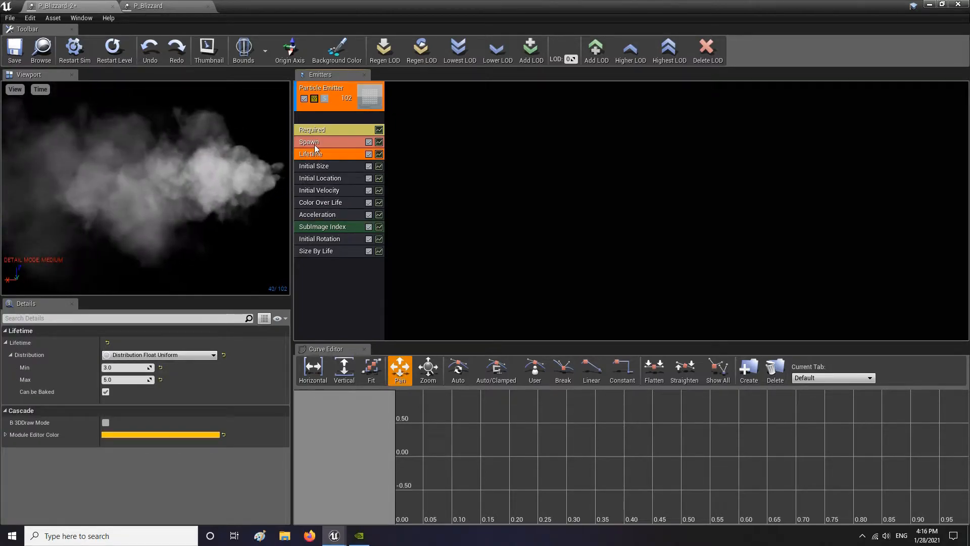
click(315, 143)
text(15)
key(Return)
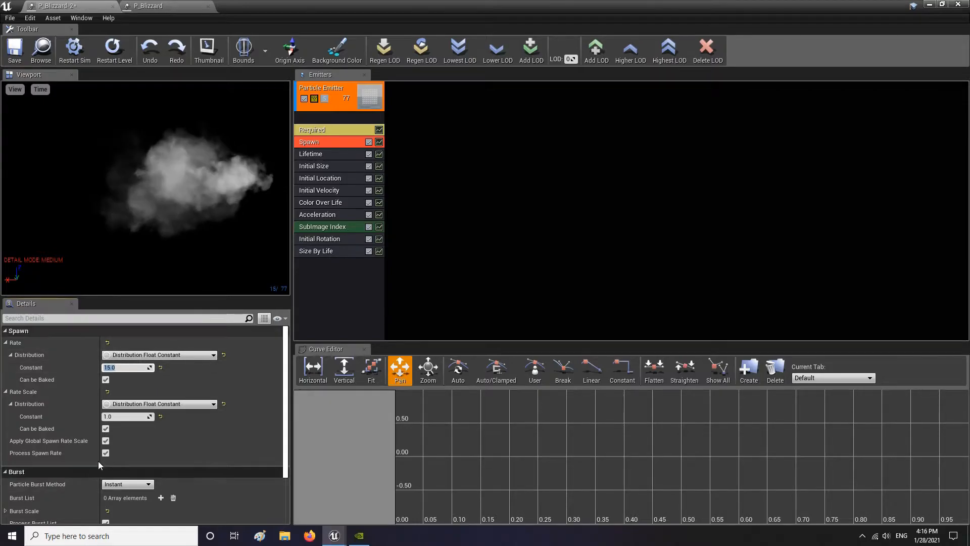
click(119, 417)
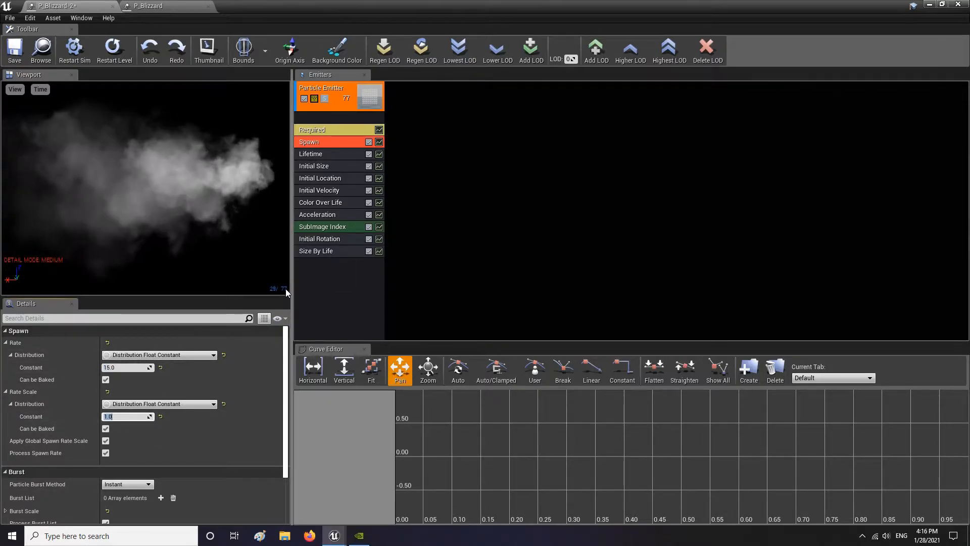
click(149, 6)
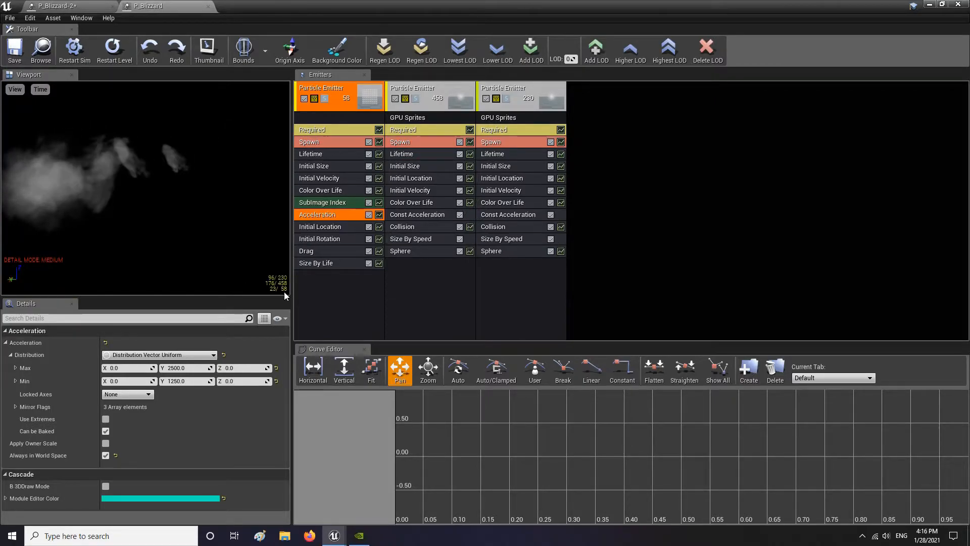
click(68, 7)
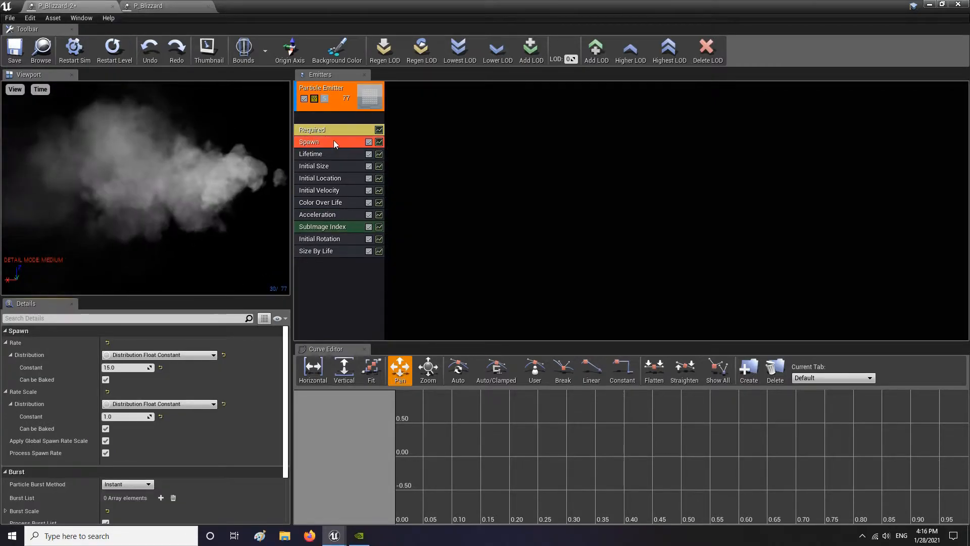
Set the Acceleration Y range to Max 2500 and Min 1250 and save the particle system
click(314, 252)
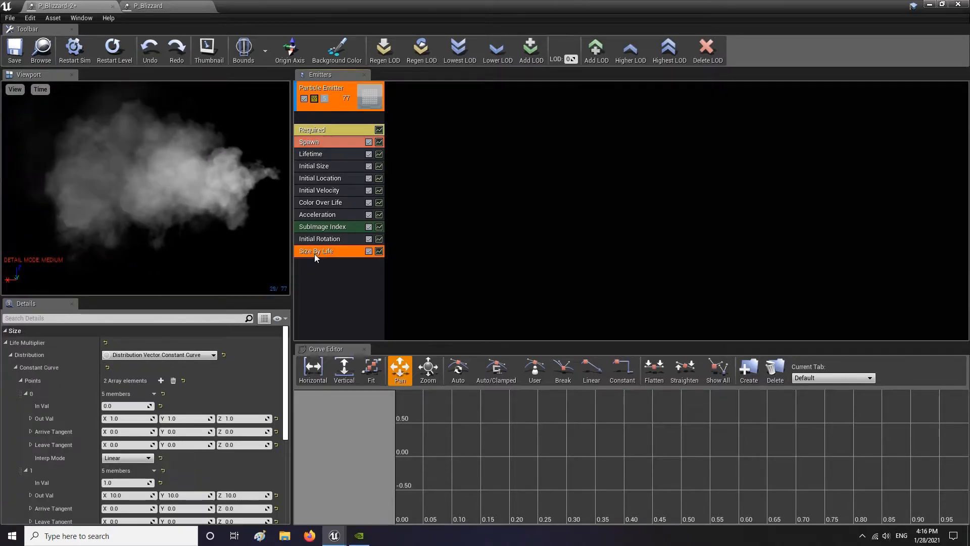
click(316, 239)
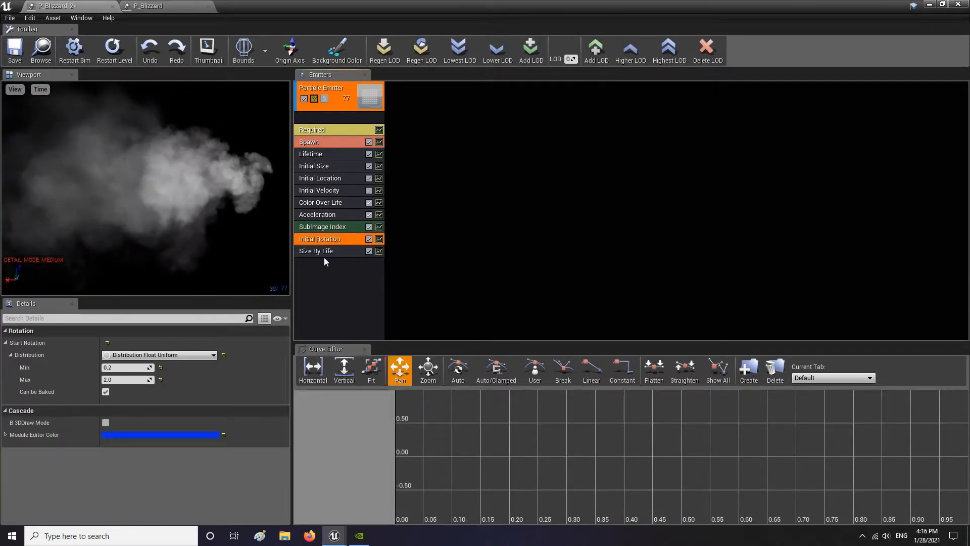
click(317, 215)
click(180, 368)
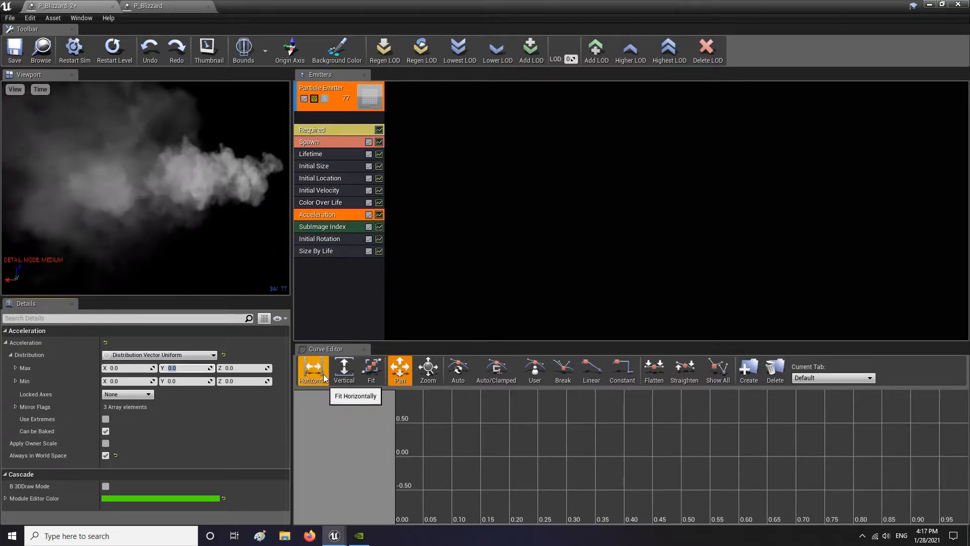
text(750)
key(Return)
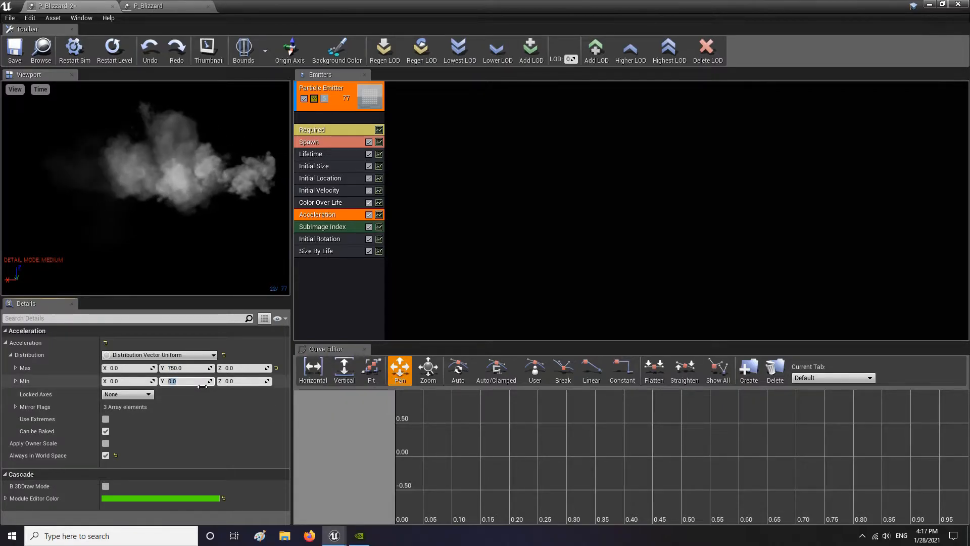
text(2500)
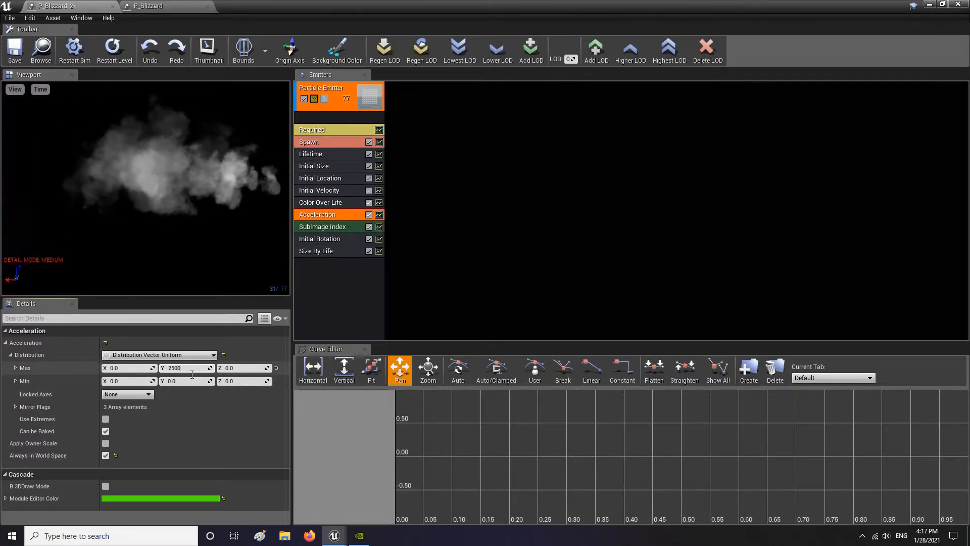
click(188, 382)
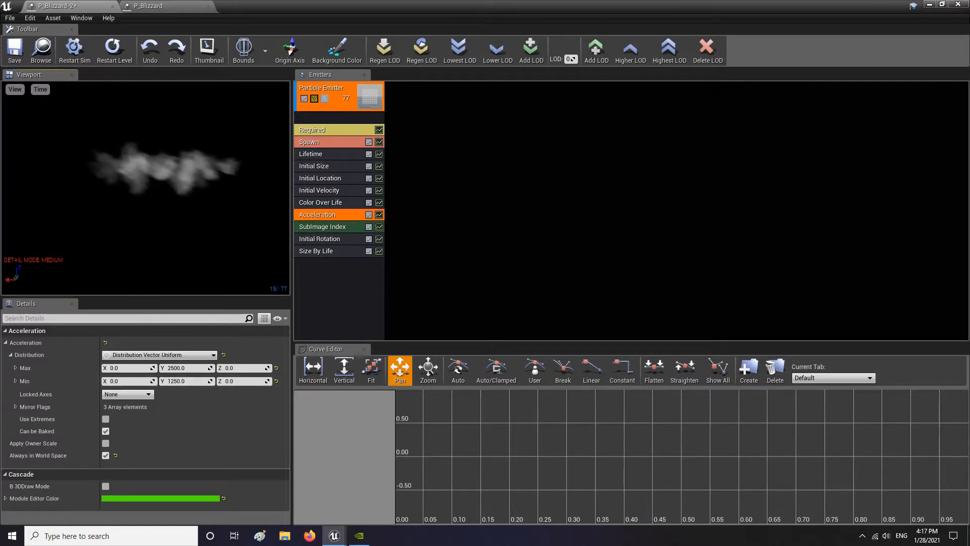
click(23, 46)
Look at the accelerated smoke in the level and check the Size By Life settings of P_Blizzard's first emitter
click(931, 5)
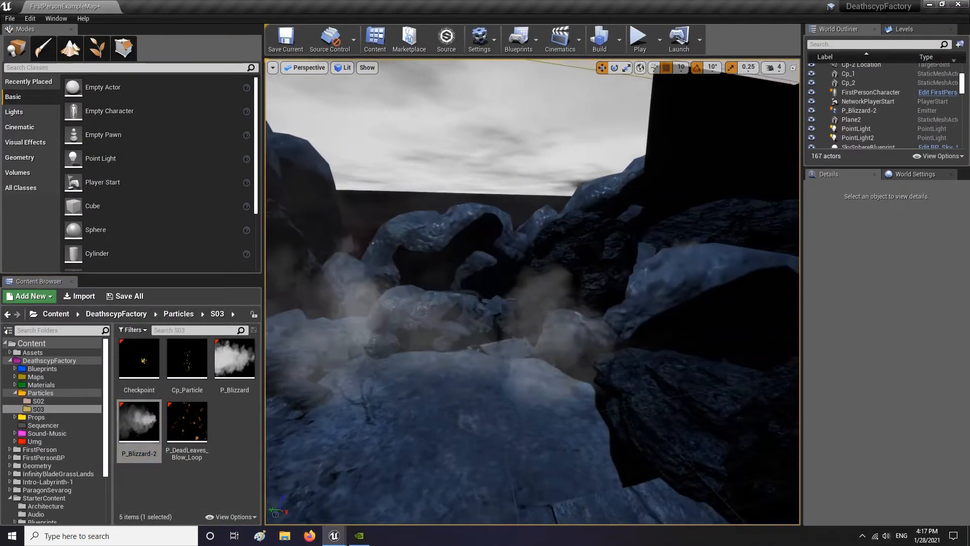
right_drag(531, 291, 460, 298)
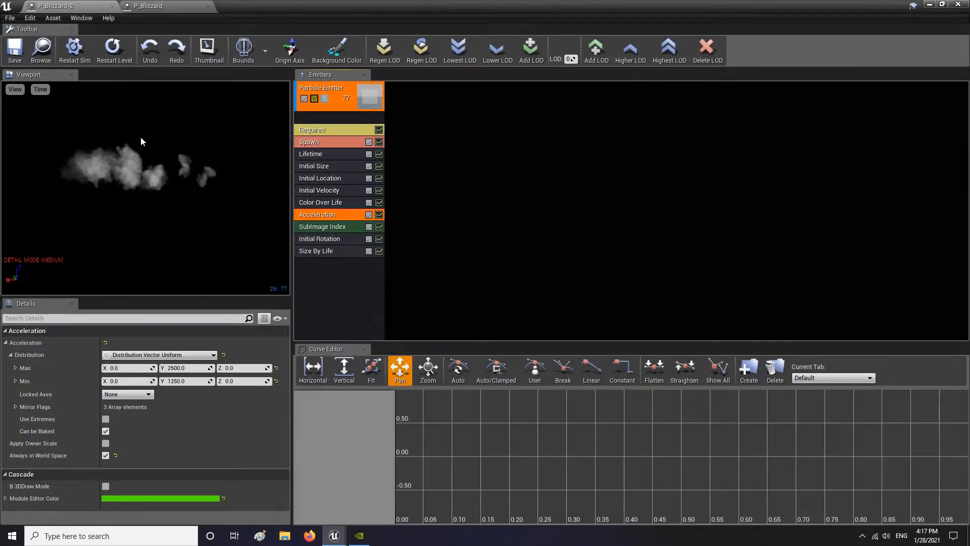
click(154, 6)
click(320, 262)
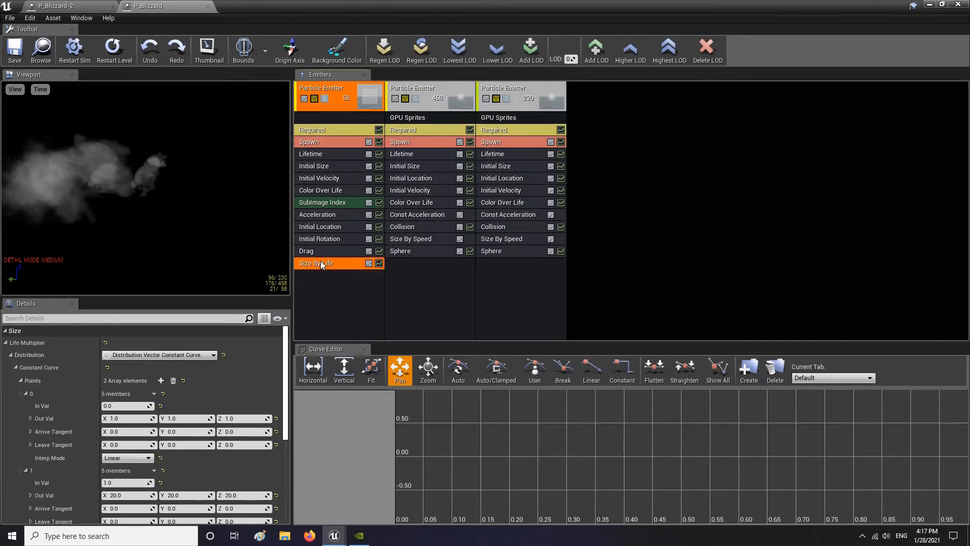
Check P_Blizzard's Drag and Size By Life settings and set the Size By Life end point Out Val X and Y to 20 in P_Blizzard-2
click(304, 250)
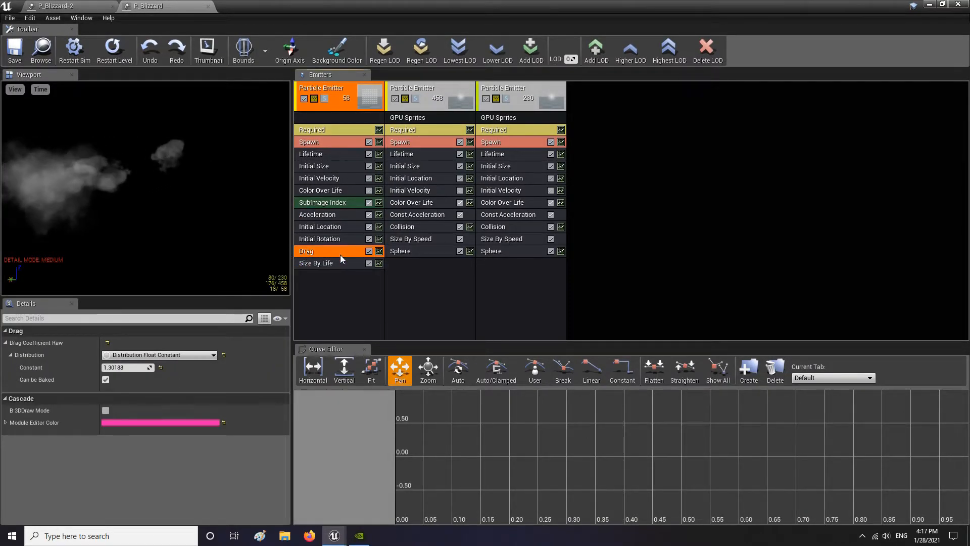
click(314, 265)
scroll(263, 400, down, 2)
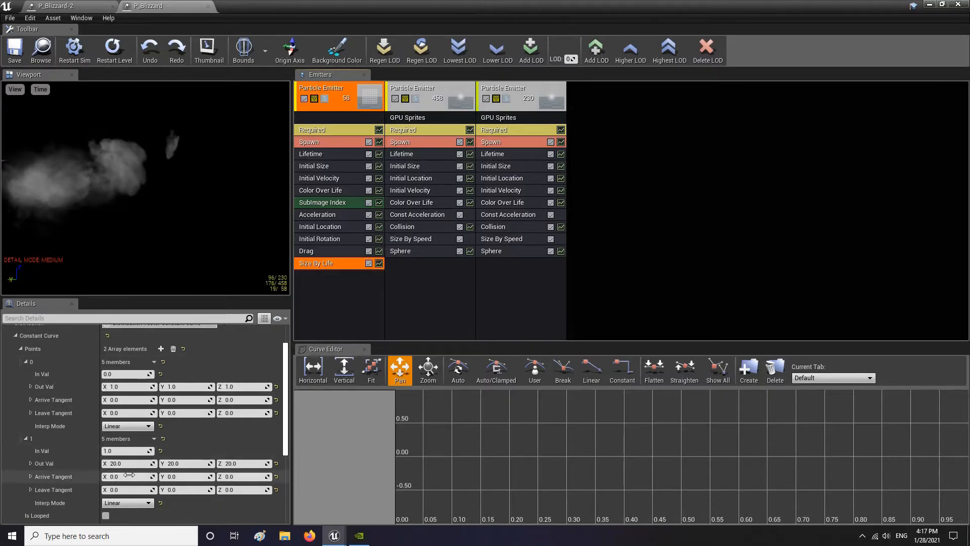
click(71, 7)
click(321, 250)
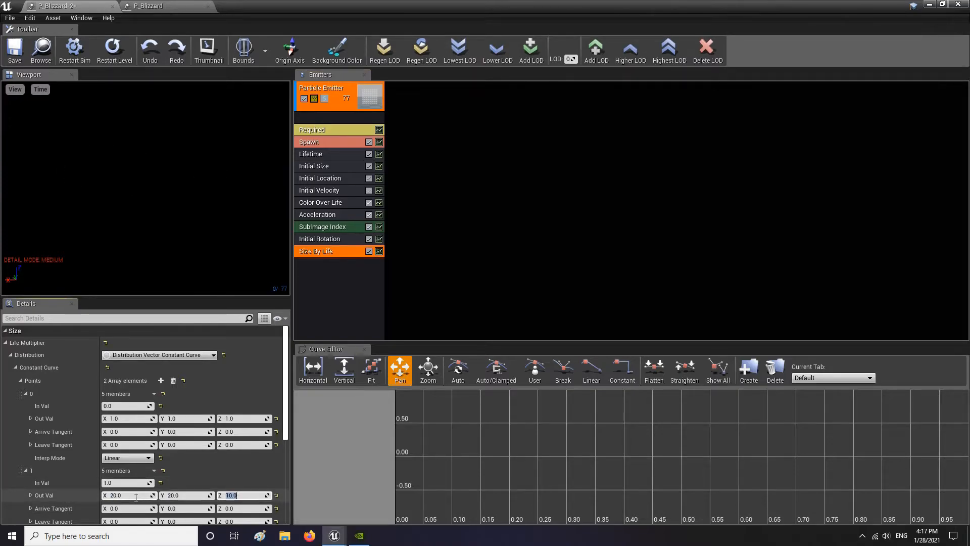
Add a Drag module to the P_Blizzard-2 emitter and show its settings
right_click(314, 260)
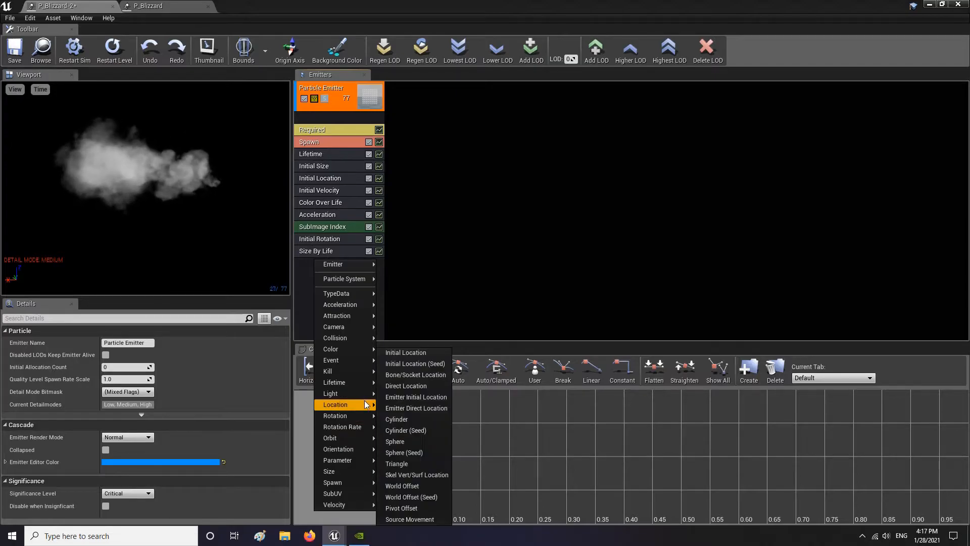
mouse_move(352, 394)
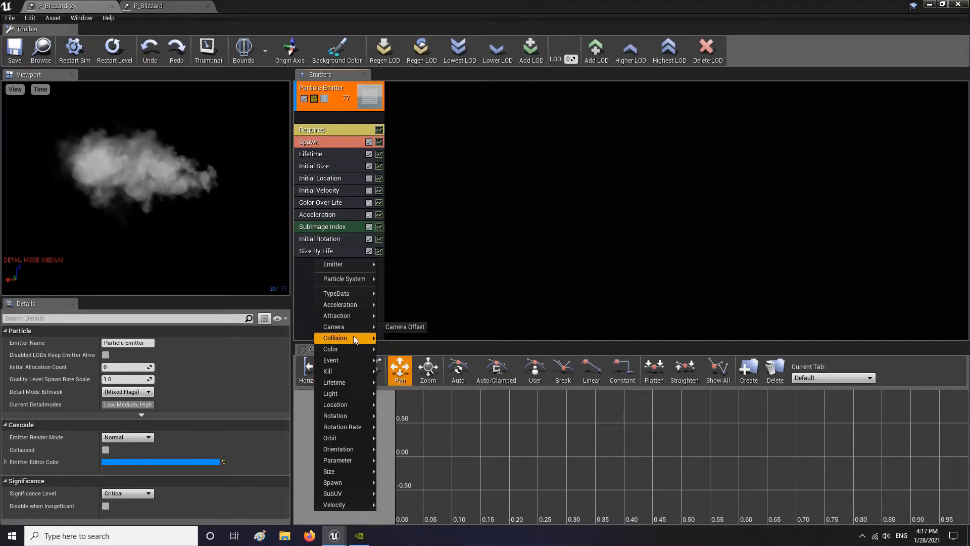
mouse_move(353, 307)
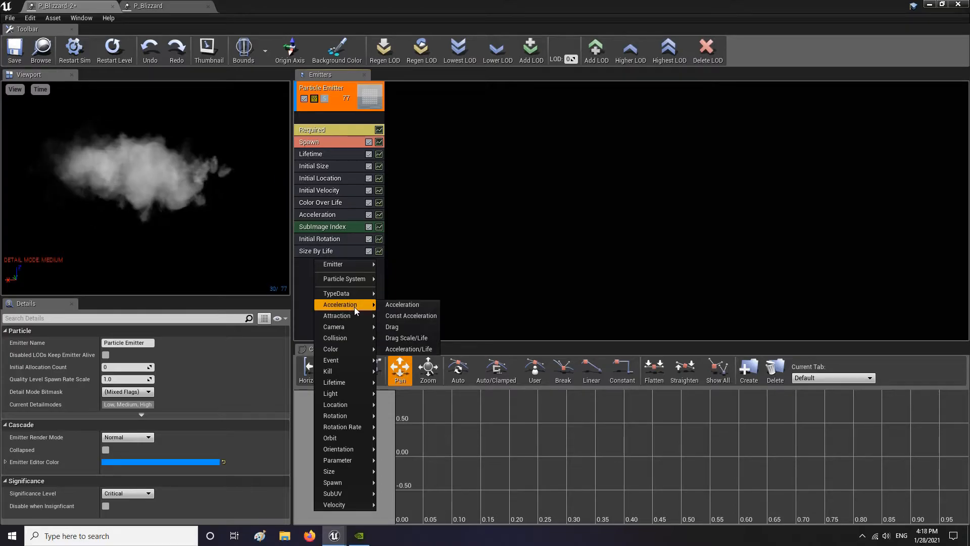
click(403, 327)
click(312, 263)
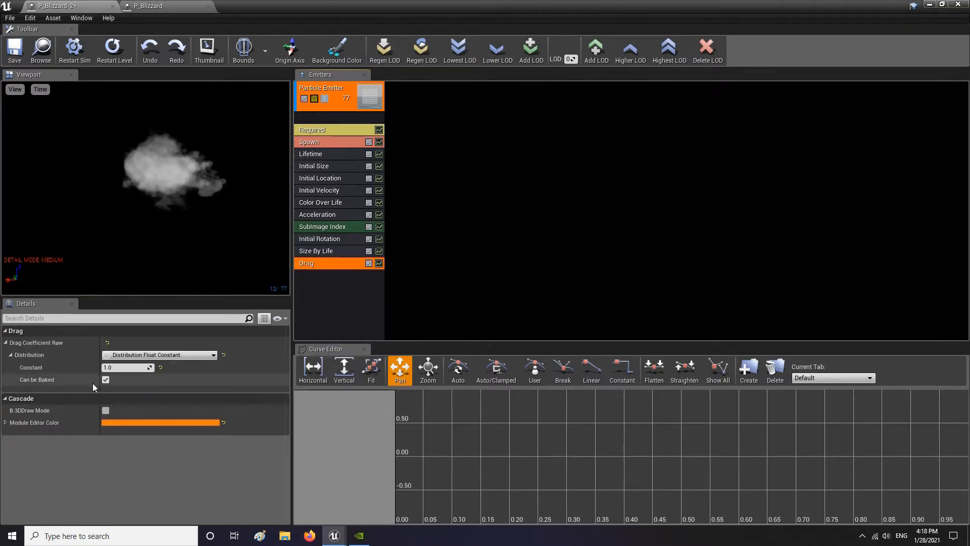
Set the Drag coefficient constant to 1.558228 and save the particle system
drag(70, 180, 202, 180)
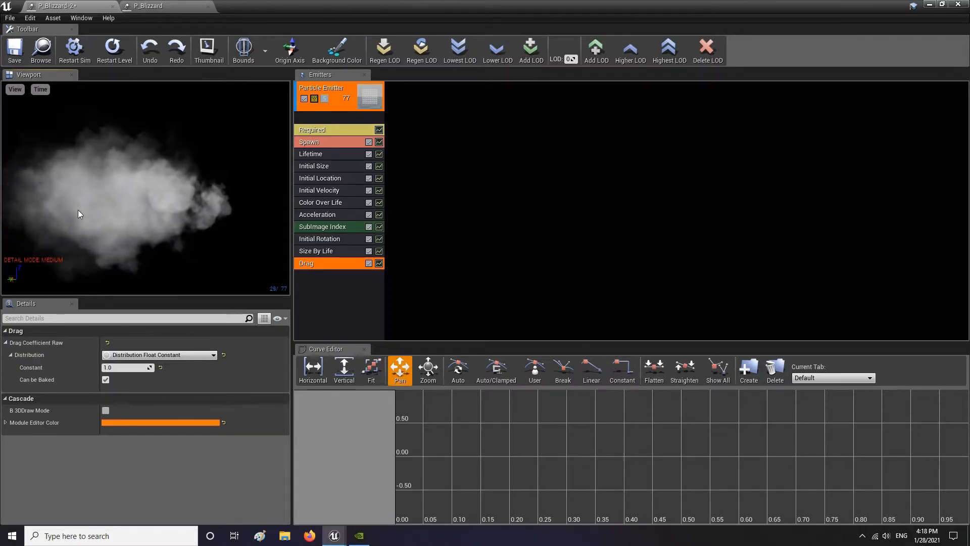
drag(123, 368, 136, 367)
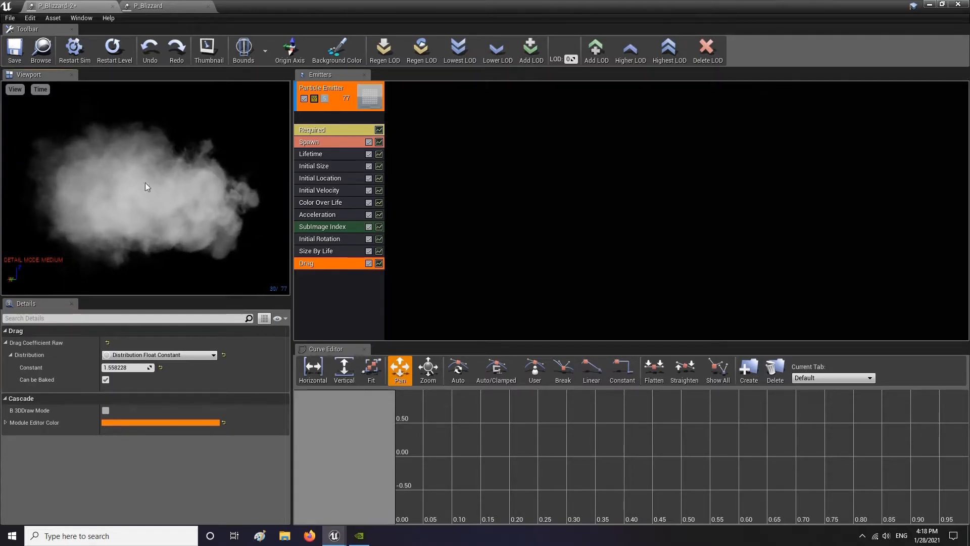
click(15, 50)
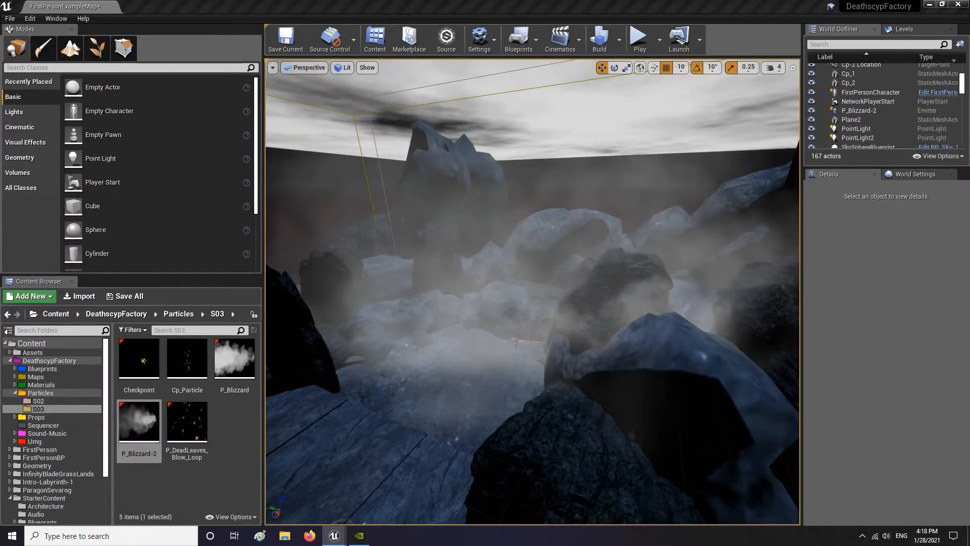
Play-test the level in full screen and inspect how the blizzard smoke with drag looks among the rocks
right_drag(710, 182, 652, 191)
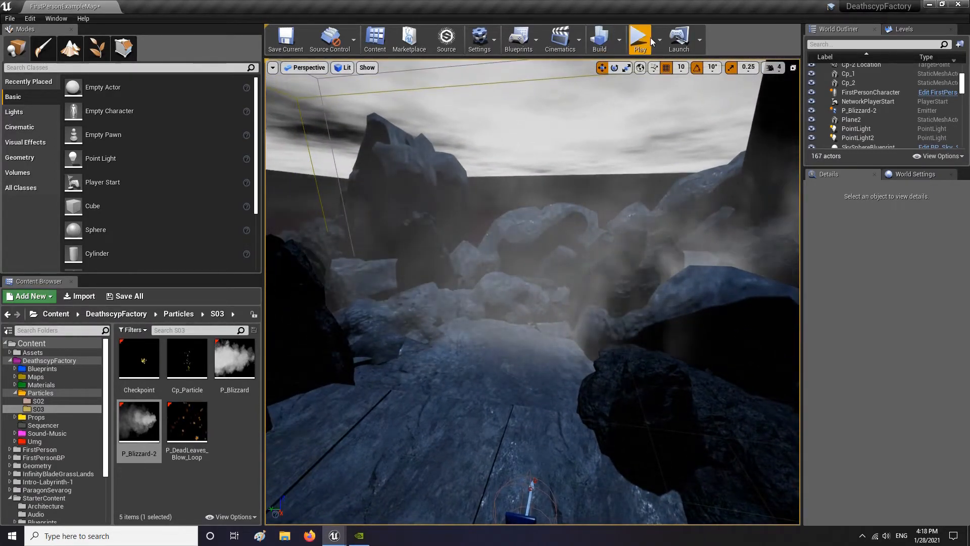
click(650, 40)
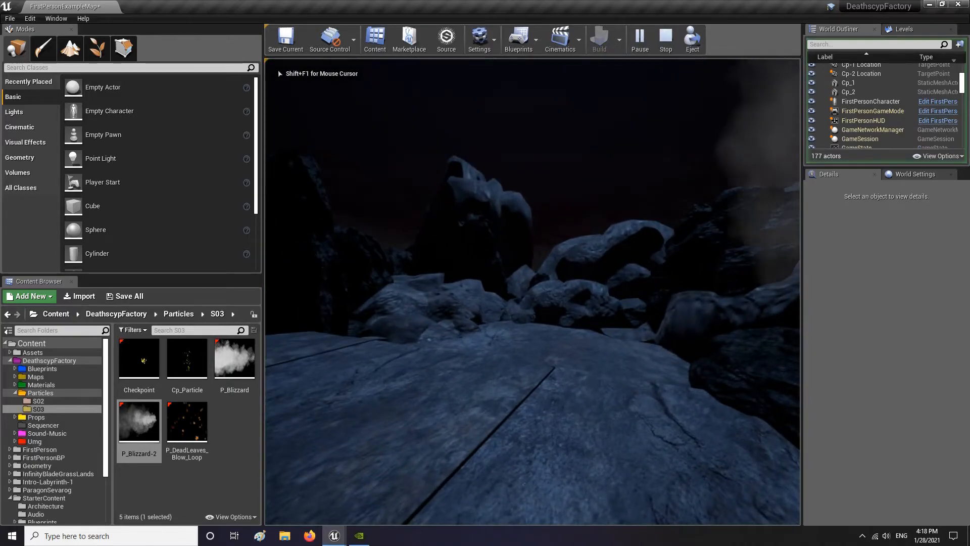
key(F11)
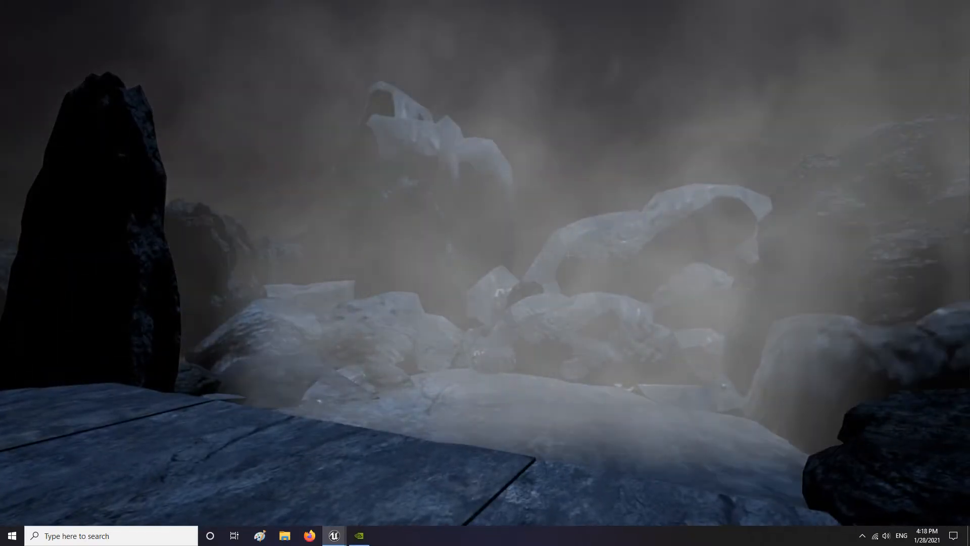
key(Escape)
key(F11)
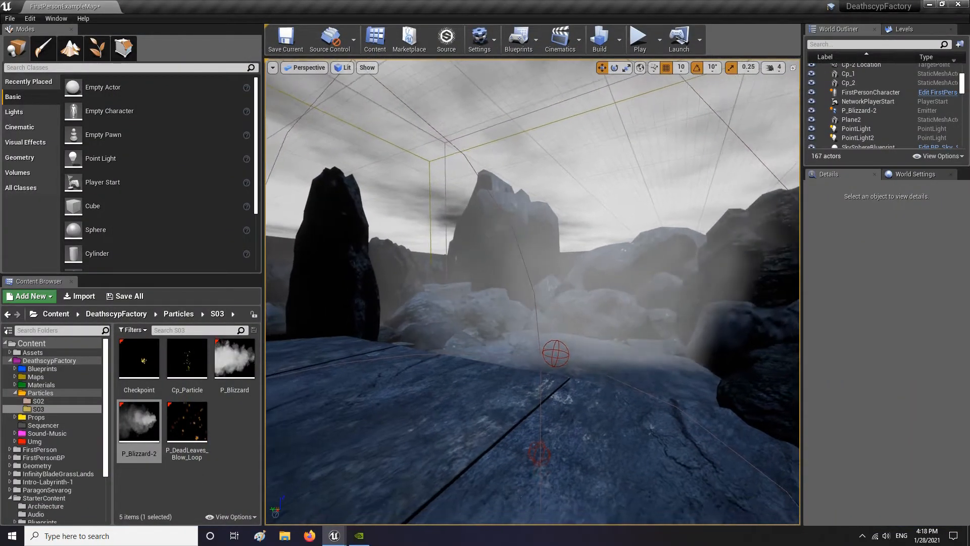
right_drag(579, 251, 611, 271)
key(w)
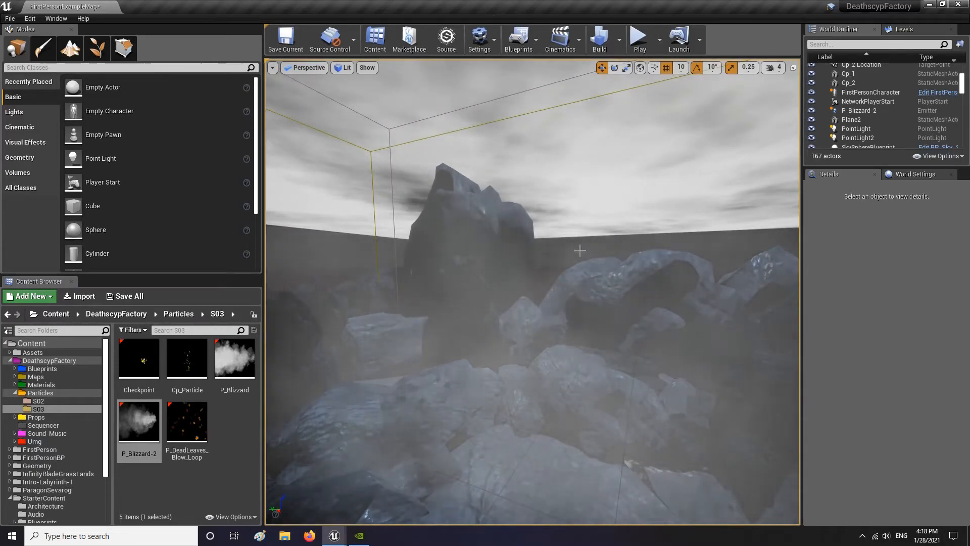
Return to the P_Blizzard-2 editor, set the particle system's Warmup Time to 6.0 and cancel the pending autosave
drag(969, 162, 582, 161)
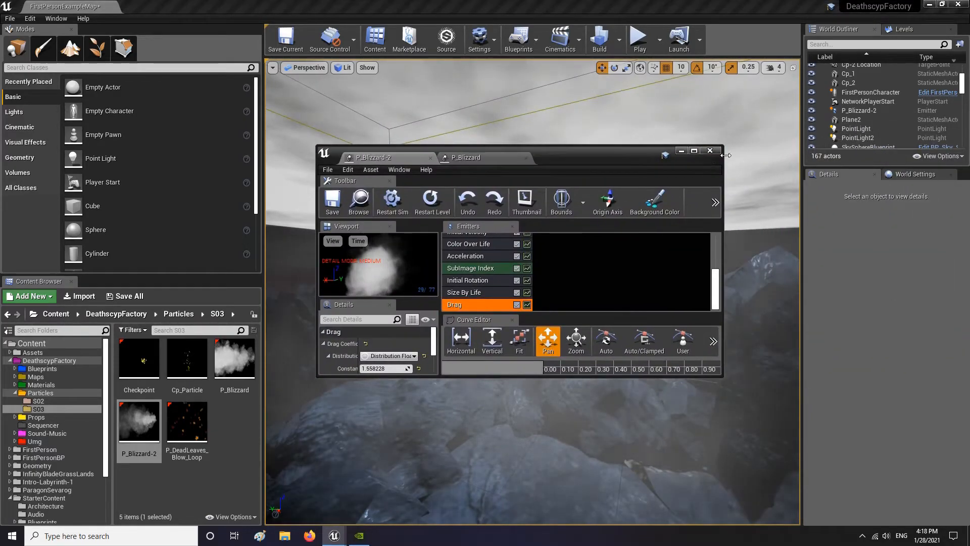
double_click(365, 153)
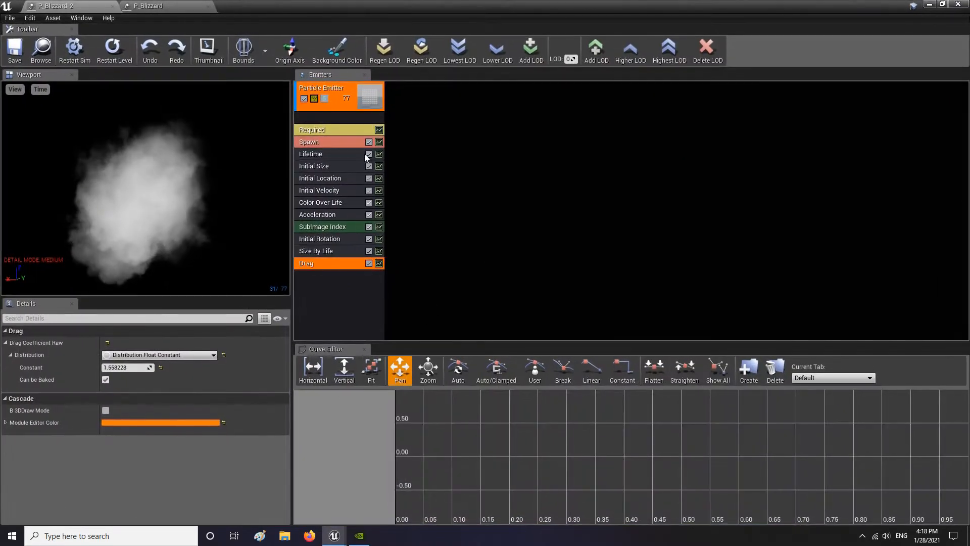
click(621, 193)
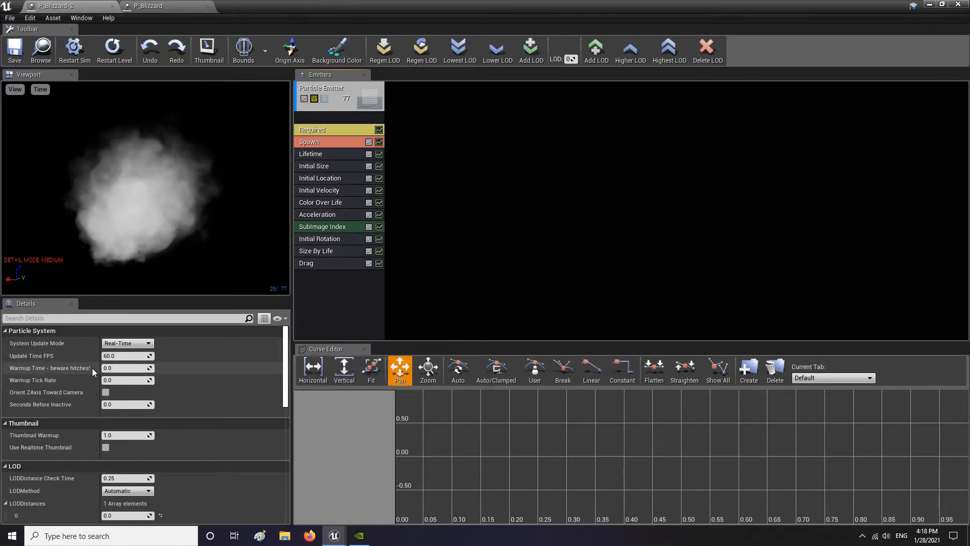
click(120, 369)
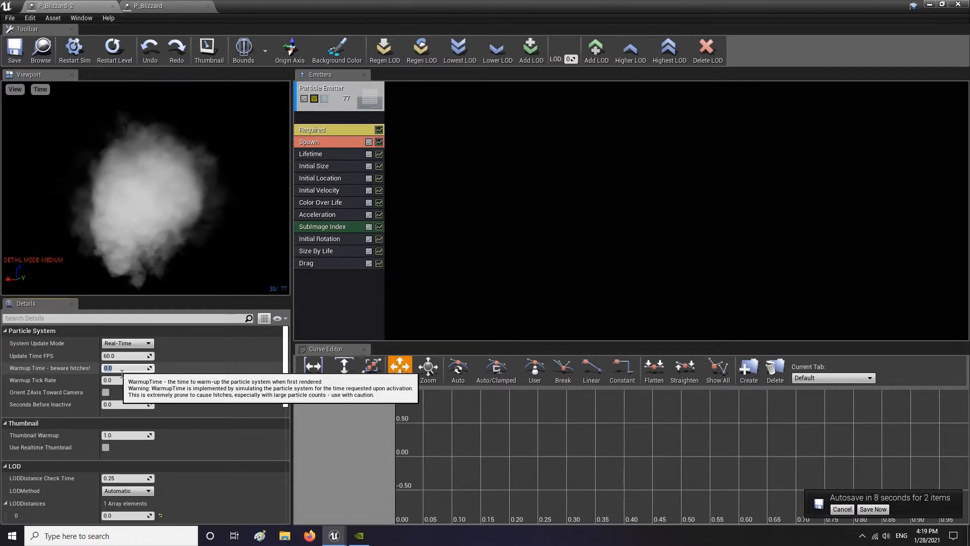
click(841, 509)
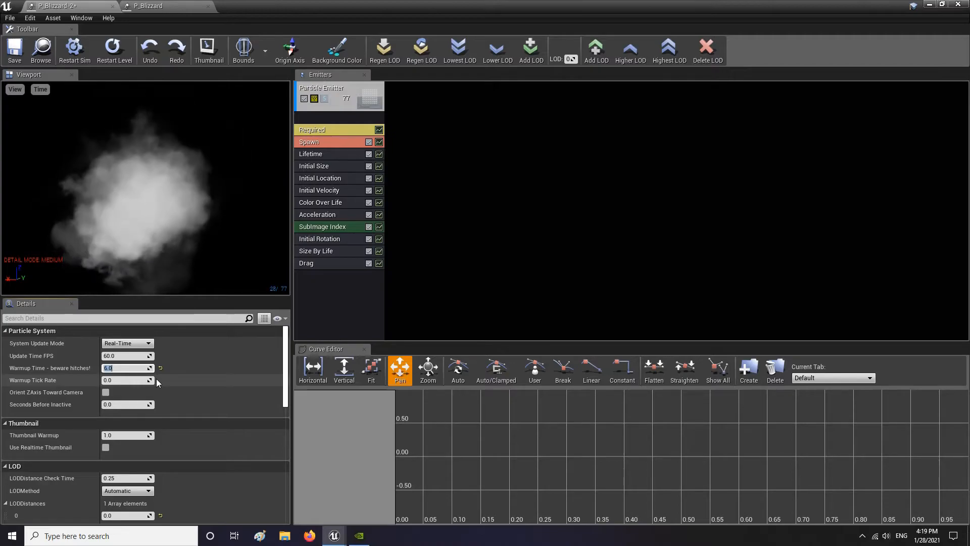
Try an Update Time FPS of 70 for the particle system and set it back to 60
click(130, 360)
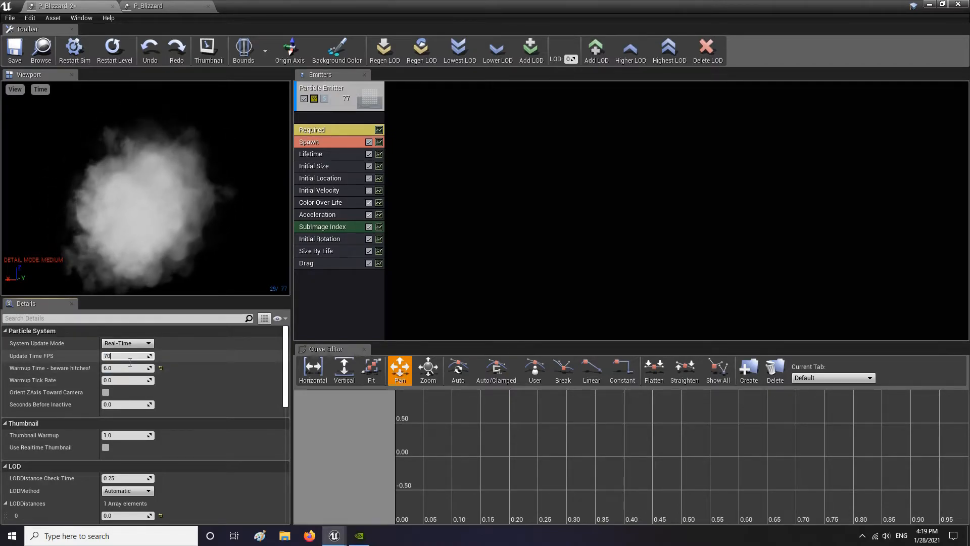
text(70)
key(Return)
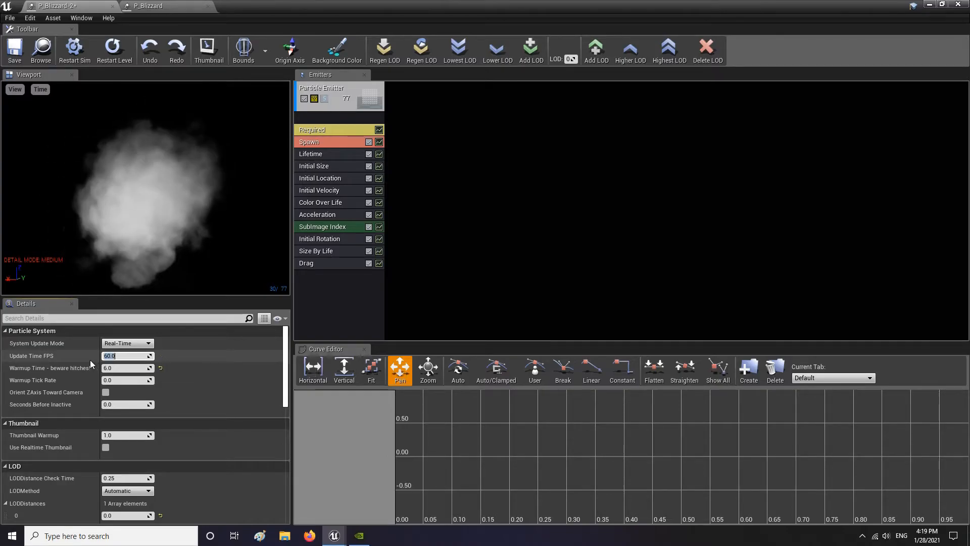
text(60)
key(Return)
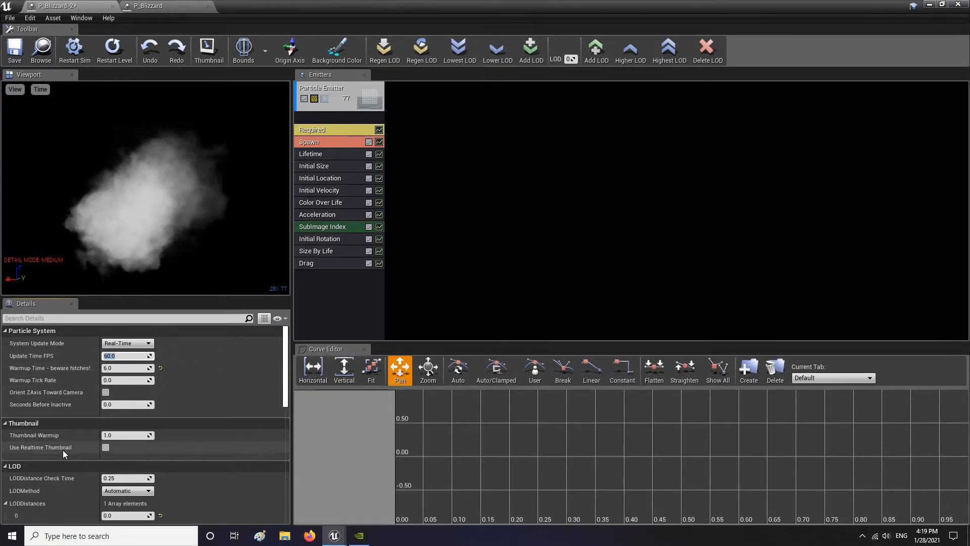
Compare the particle system settings with those of P_Blizzard and save P_Blizzard-2
scroll(202, 402, down, 3)
click(152, 6)
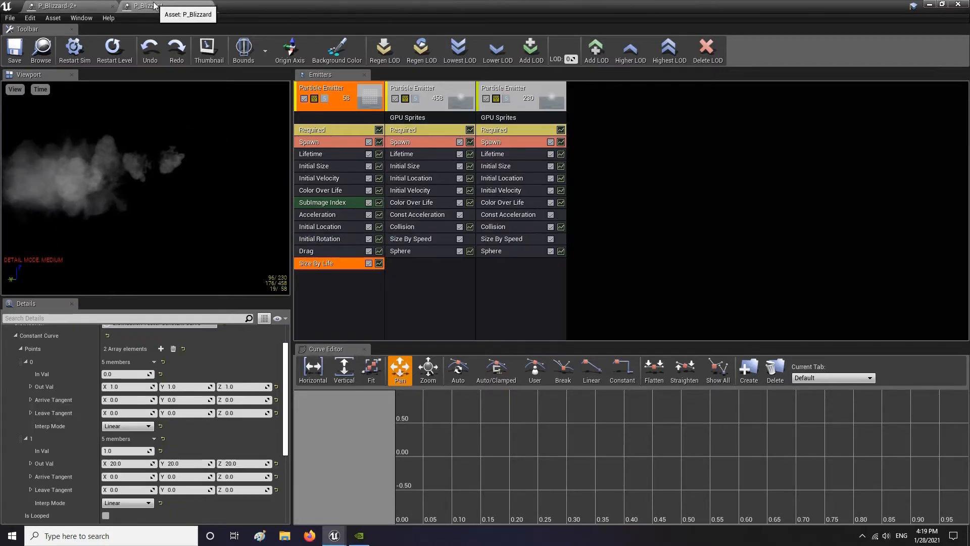
click(625, 236)
scroll(147, 386, up, 2)
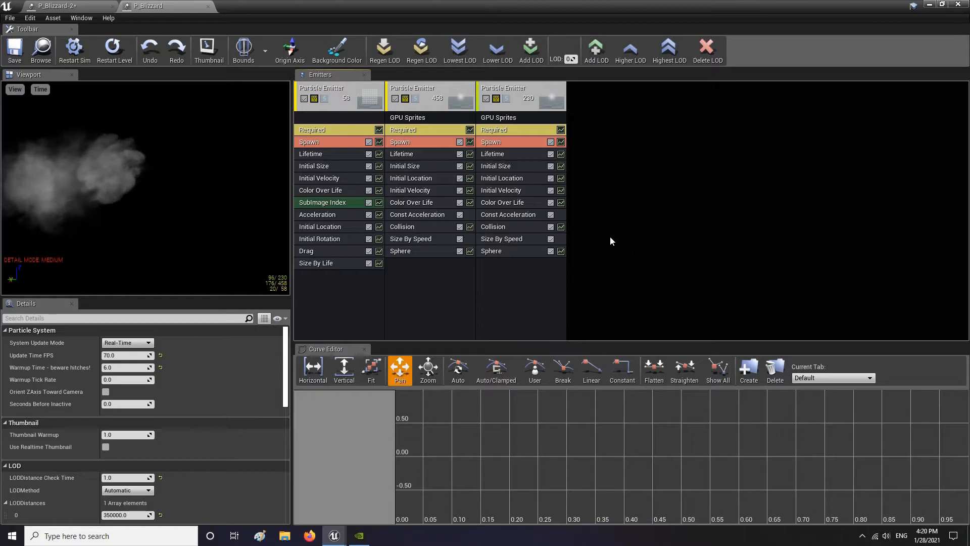
click(69, 6)
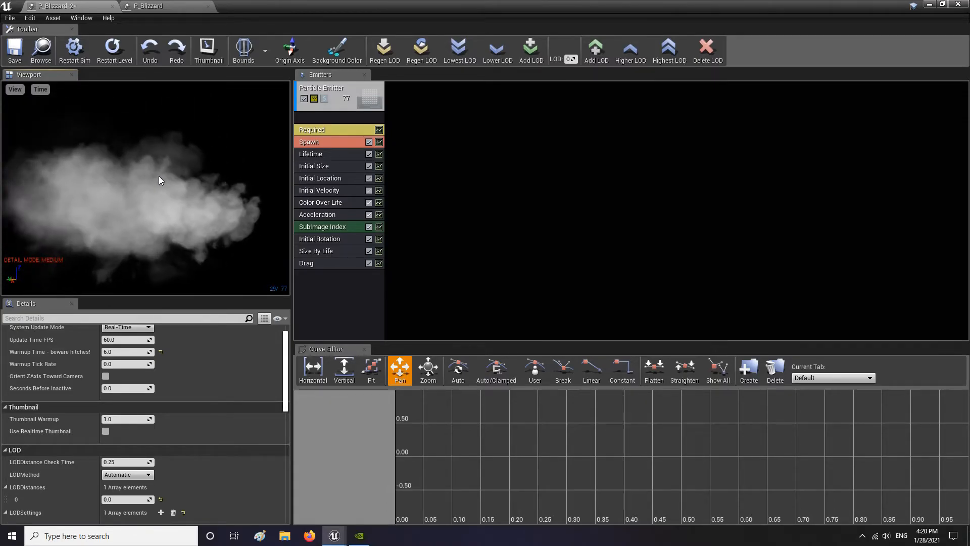
click(15, 49)
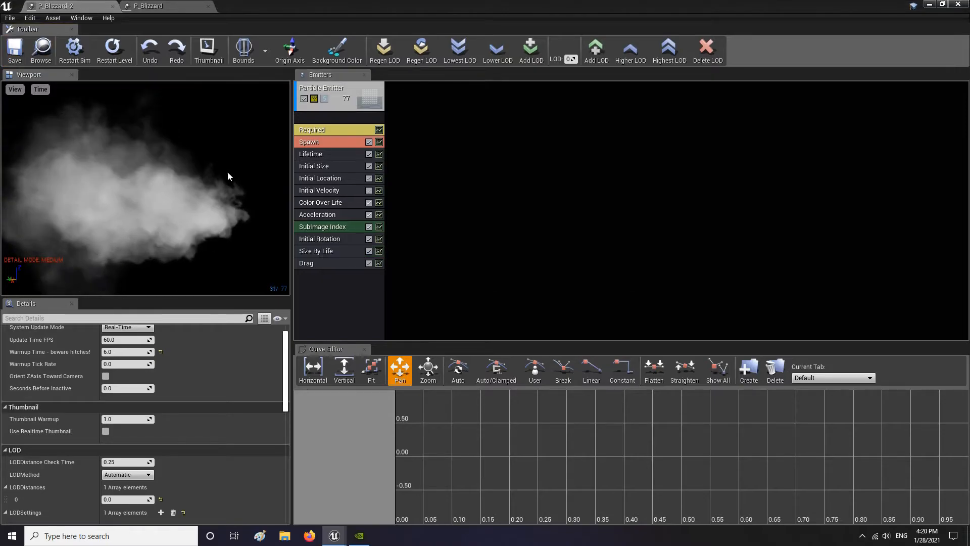
Play the level and walk toward the rocks to examine the warmed-up blizzard smoke from the start of play
click(933, 5)
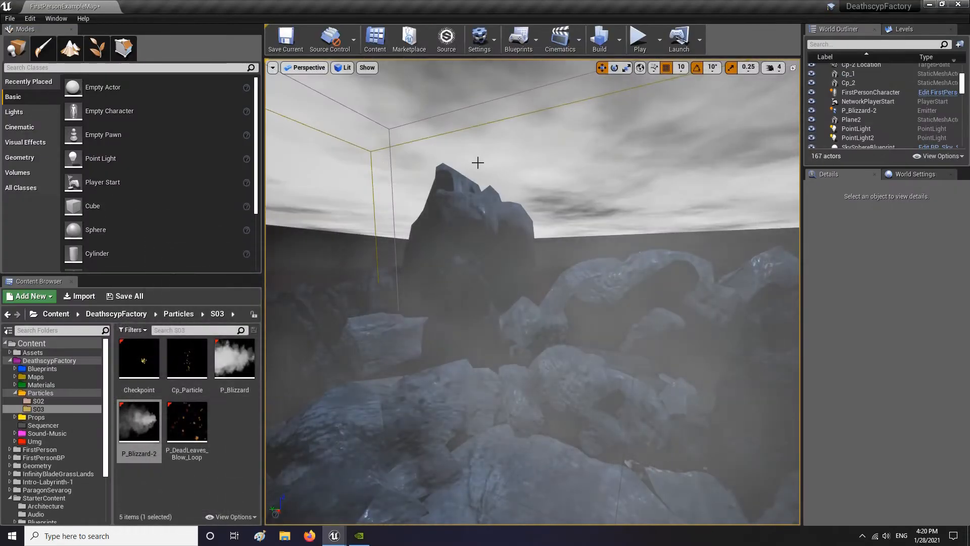
click(638, 37)
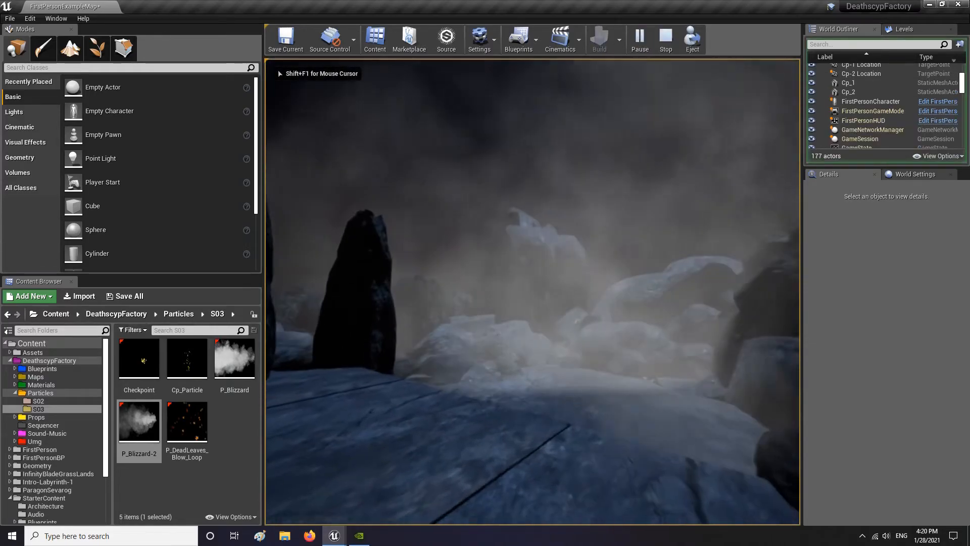
key(w)
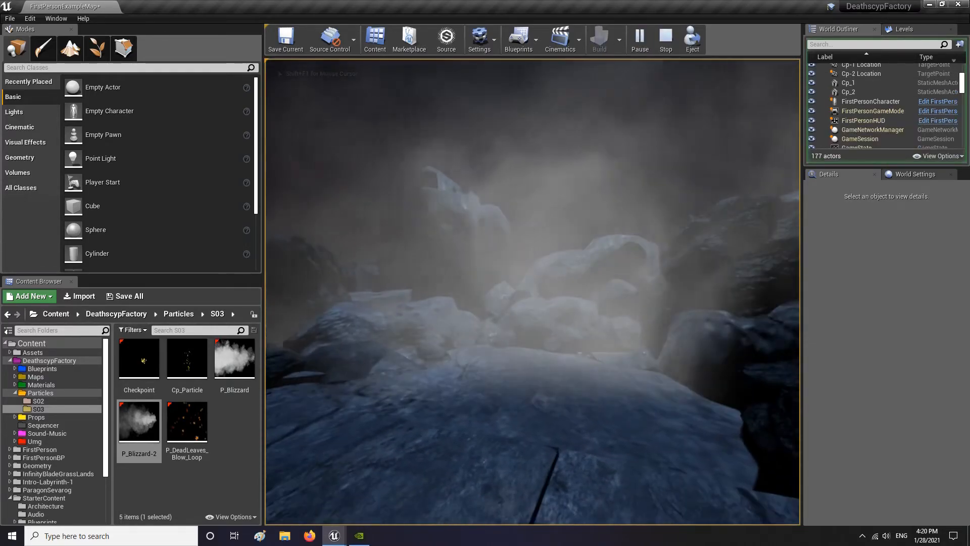
key(w)
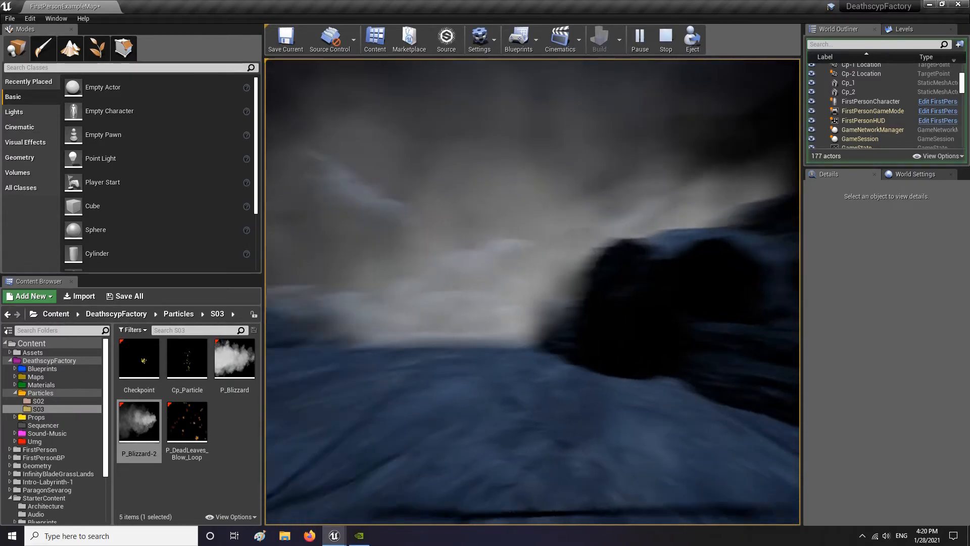
key(Escape)
key(F11)
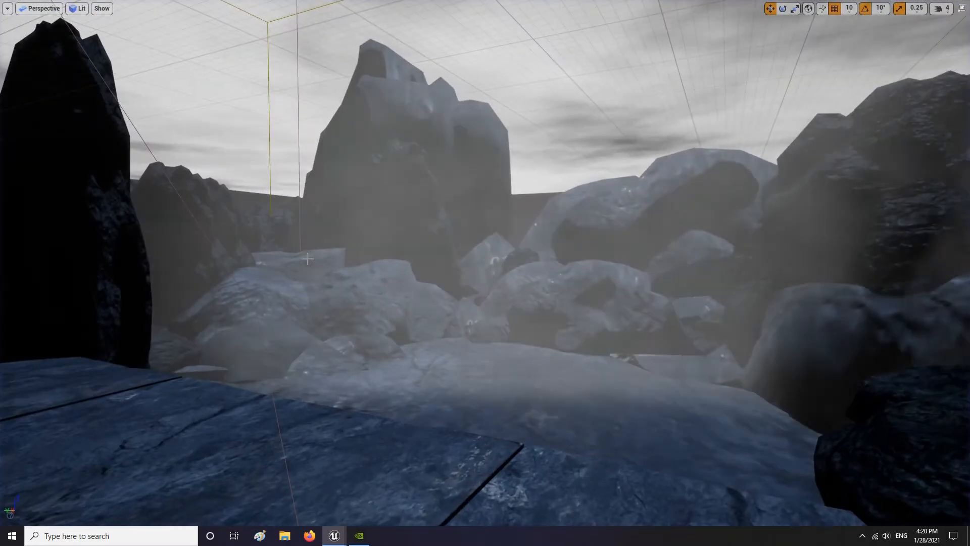
key(F11)
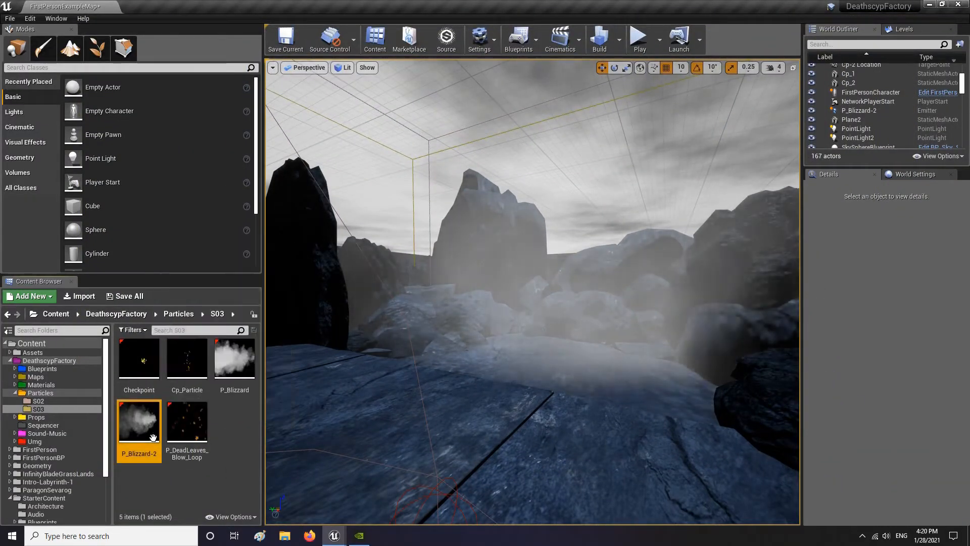
Open P_Blizzard-2 and check the Spawn rate of the smoke emitter in P_Blizzard for comparison
double_click(139, 439)
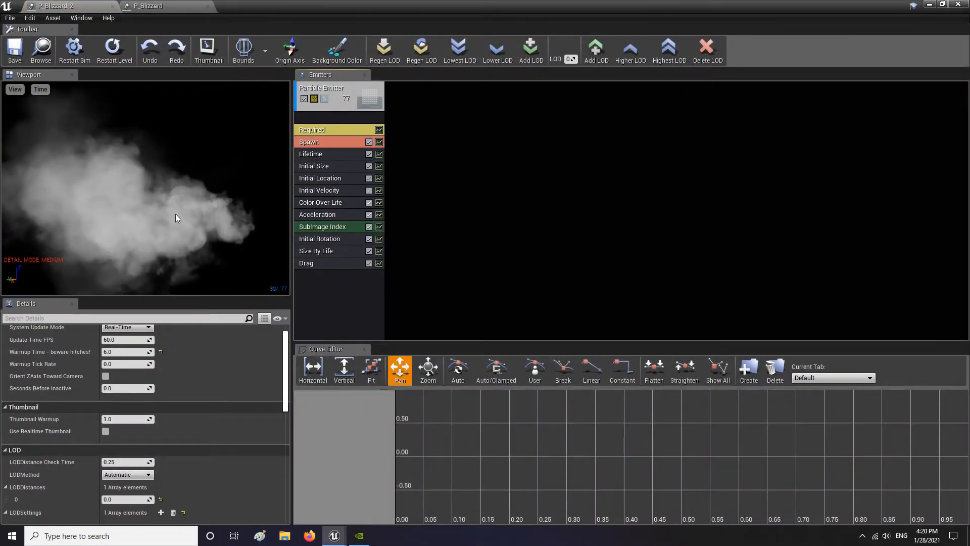
click(161, 5)
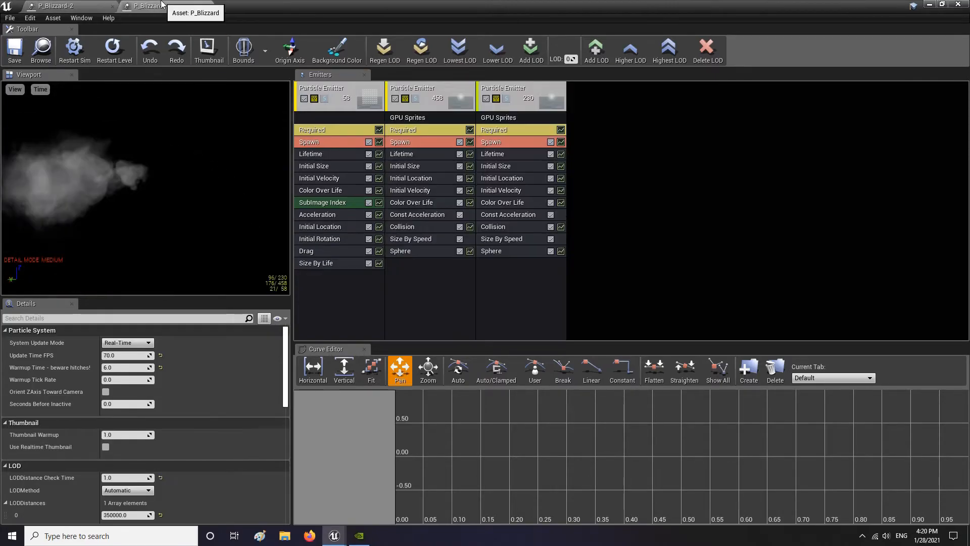
click(336, 143)
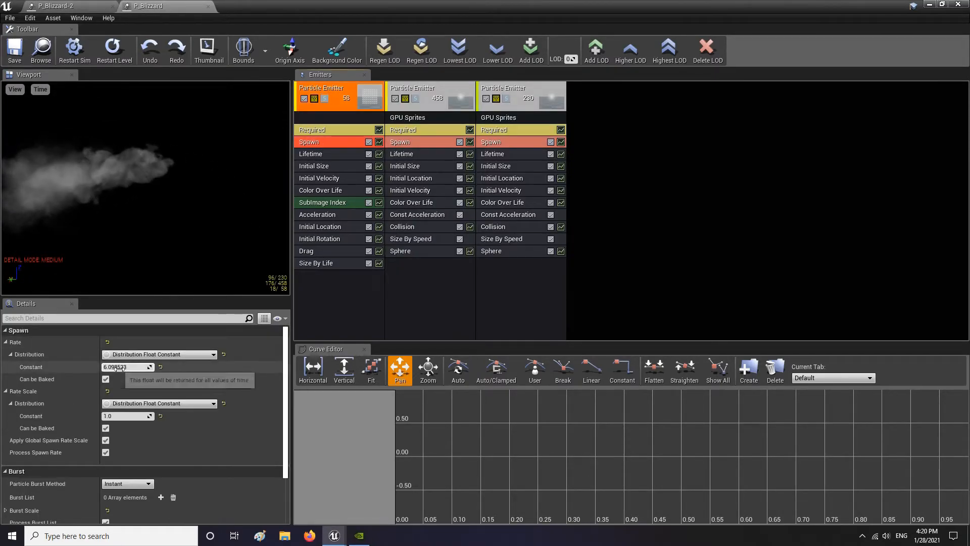
Set the constant Spawn rate of the P_Blizzard-2 smoke emitter to 7.0
click(65, 6)
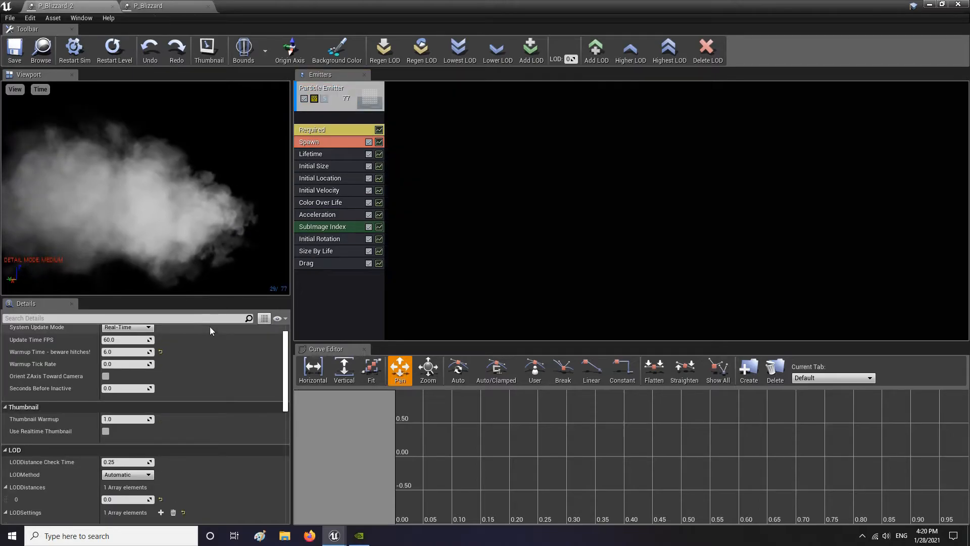
click(337, 103)
click(315, 141)
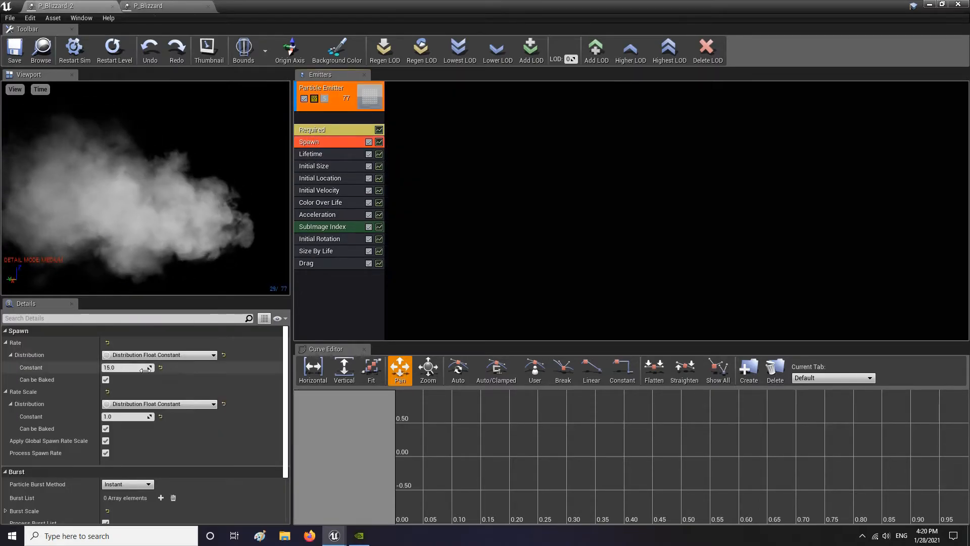
click(129, 368)
text(7)
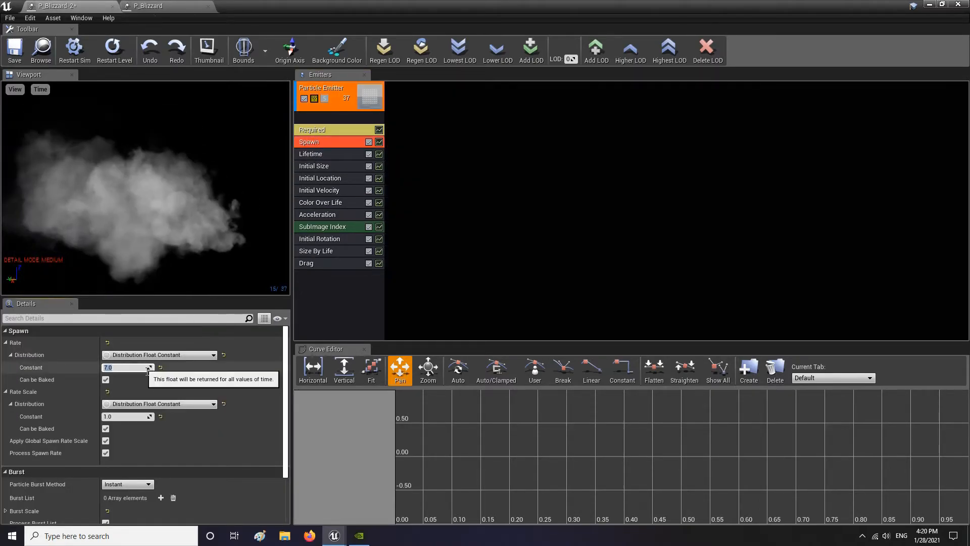
key(Return)
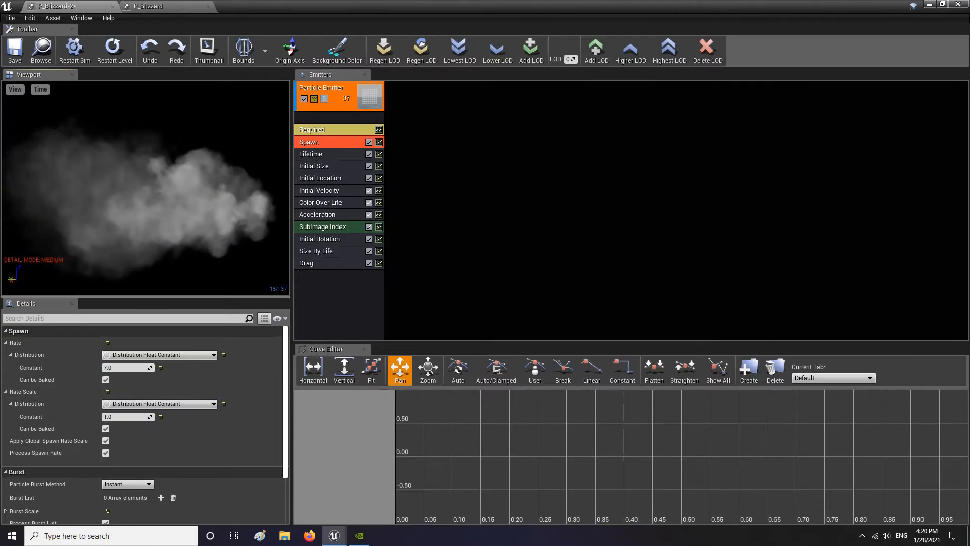
Set the Out Val of point 1 in Color Over Life's Alpha Over Life curve to 0.0 and save P_Blizzard-2
click(329, 202)
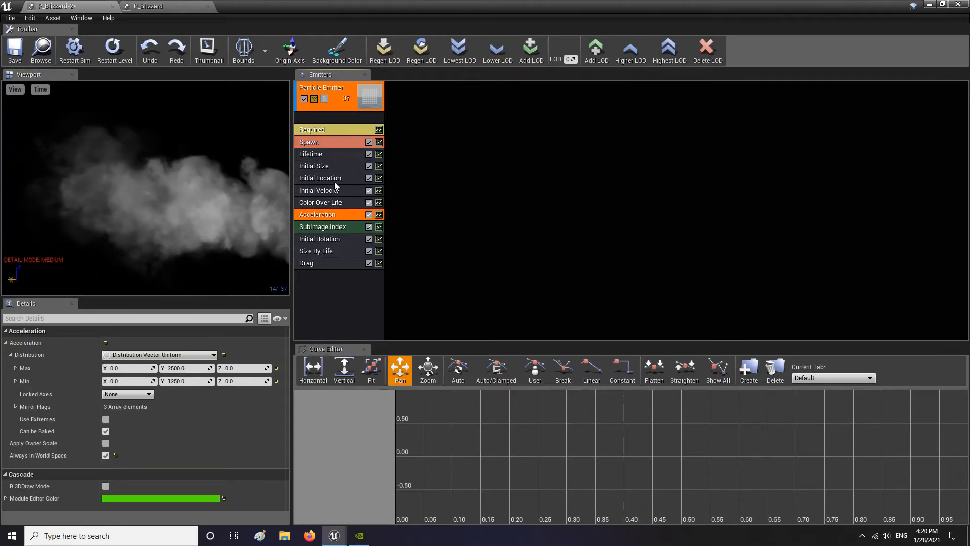
scroll(173, 392, down, 5)
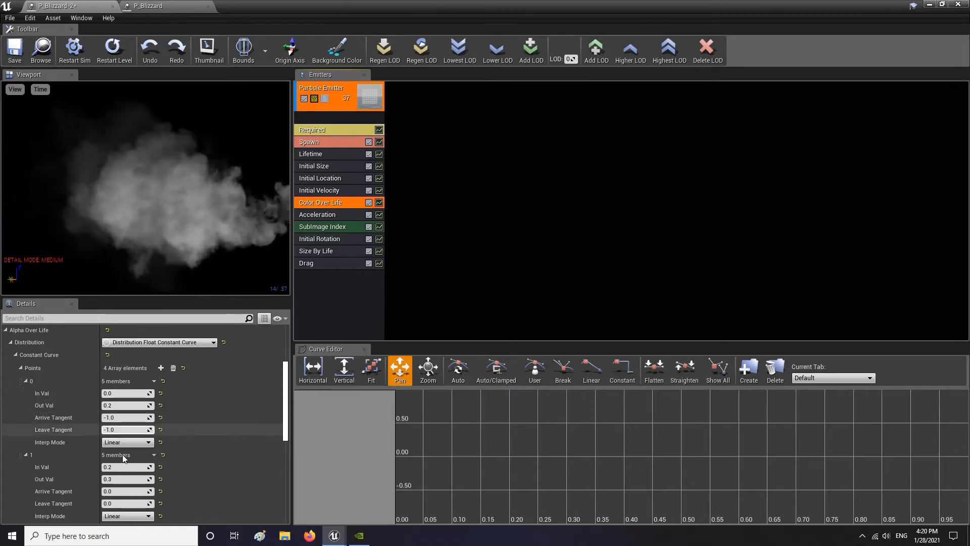
scroll(141, 475, down, 2)
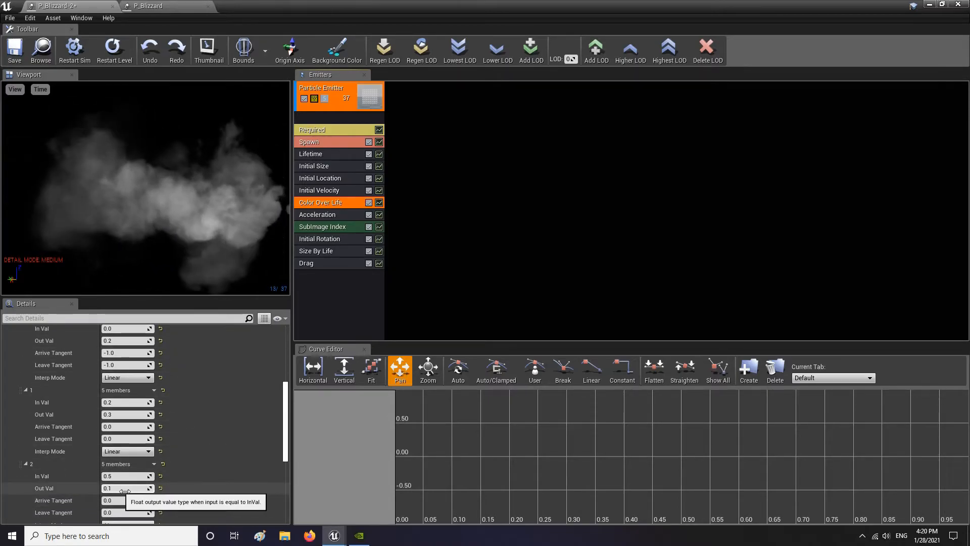
click(124, 414)
text(0.2)
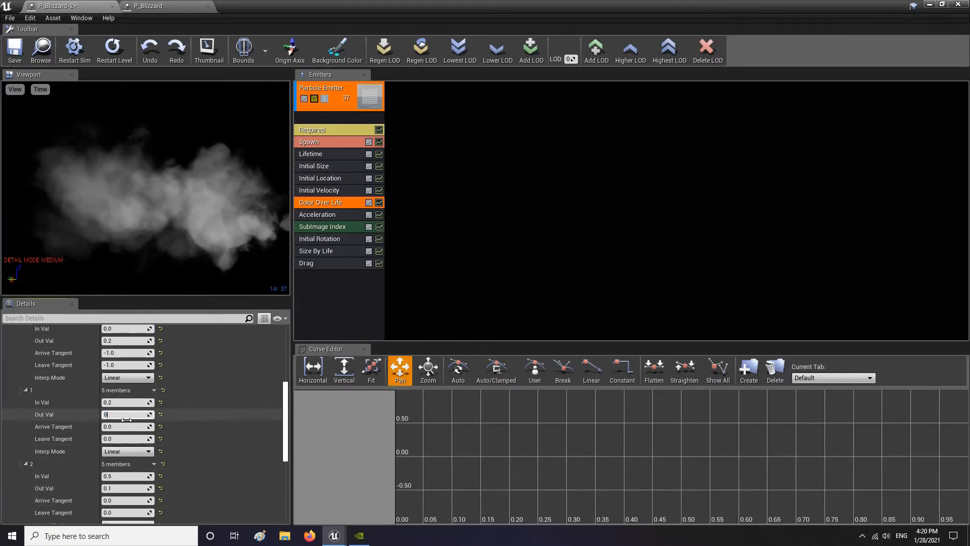
key(Return)
scroll(172, 420, down, 6)
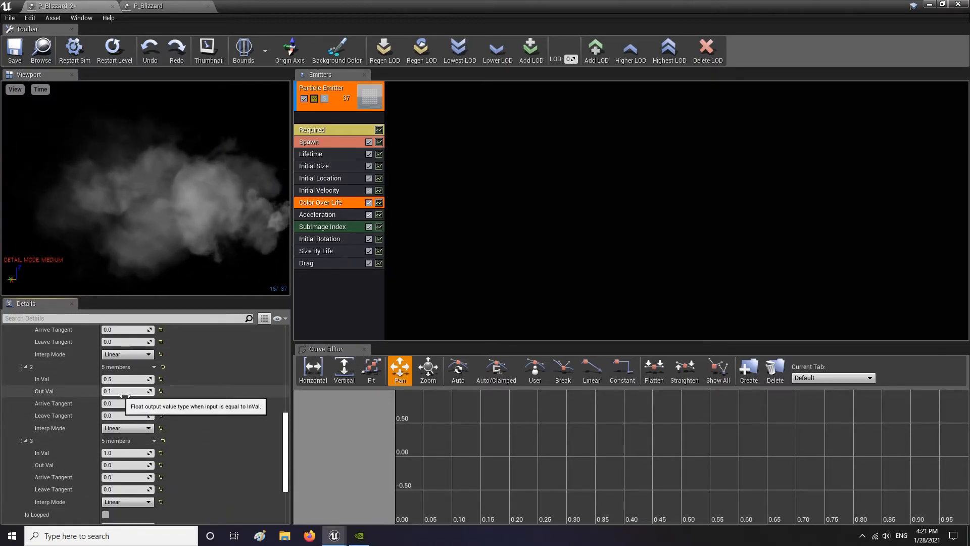
scroll(127, 434, up, 4)
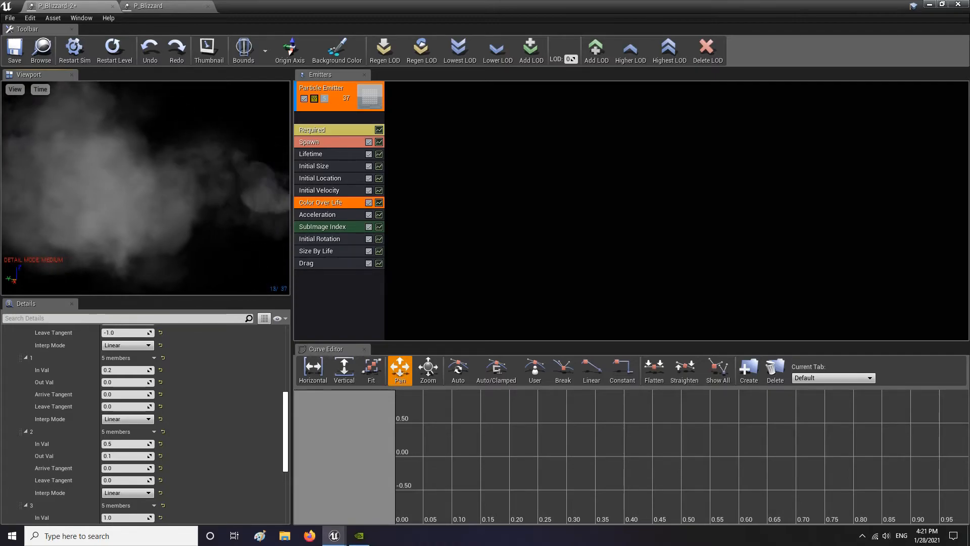
click(15, 48)
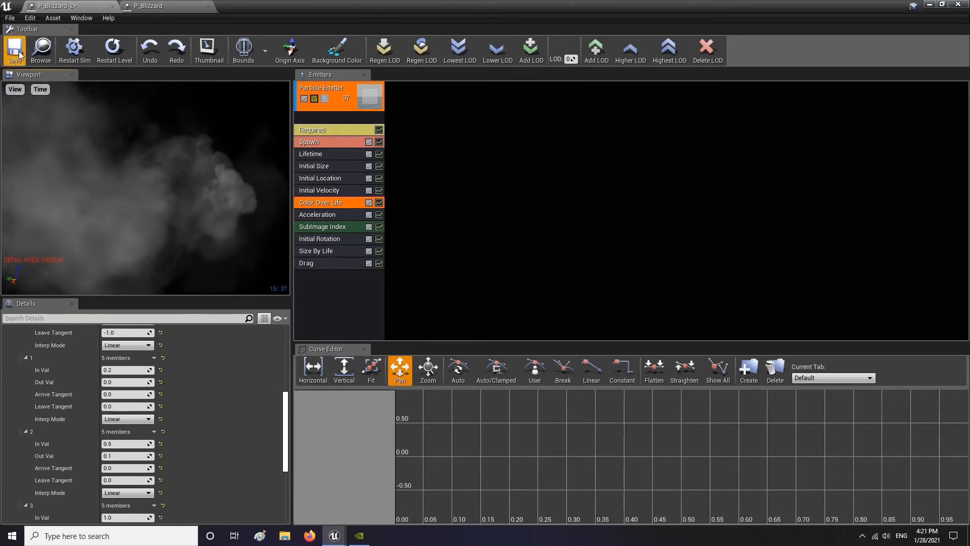
Save the level, play it full screen to walk through the smoke, and inspect the smoke around the rocks in the level viewport
click(928, 5)
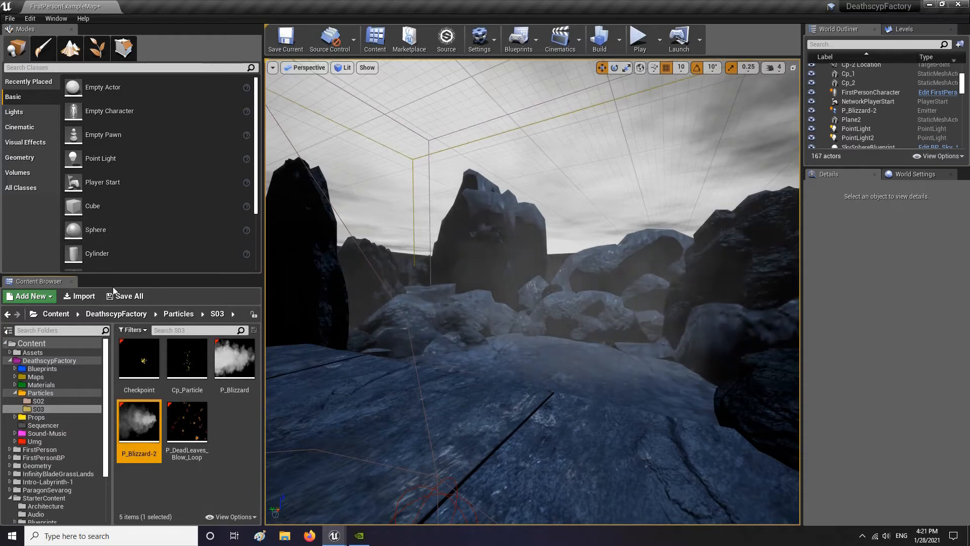
click(576, 361)
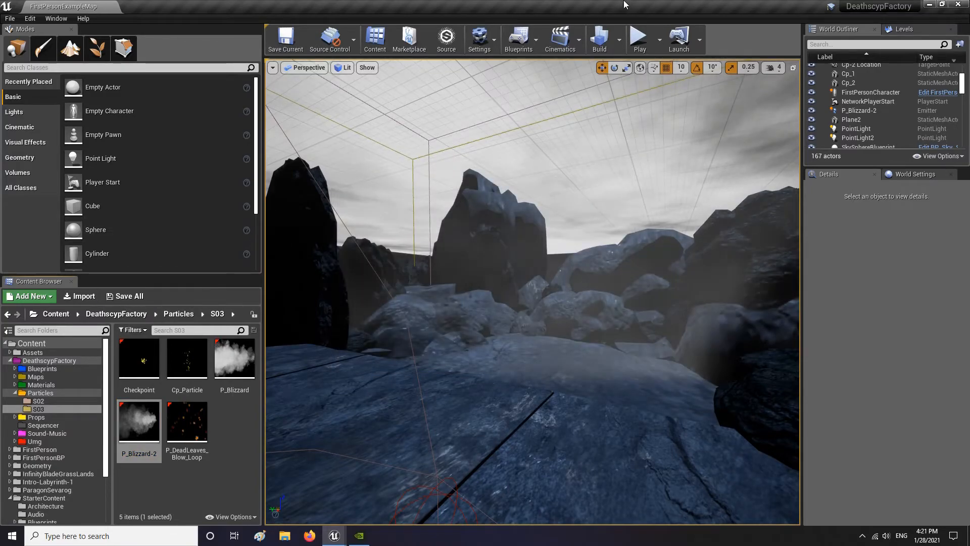
click(639, 47)
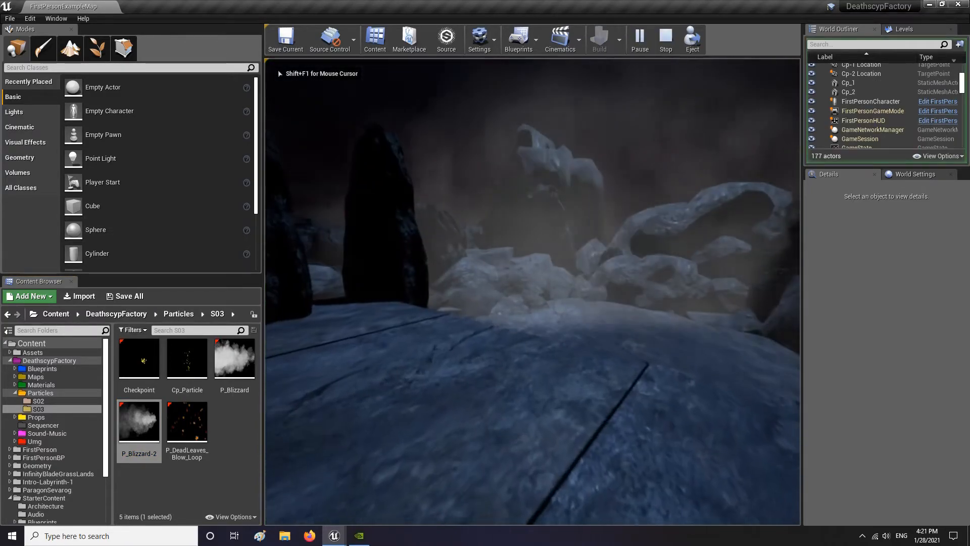
key(F11)
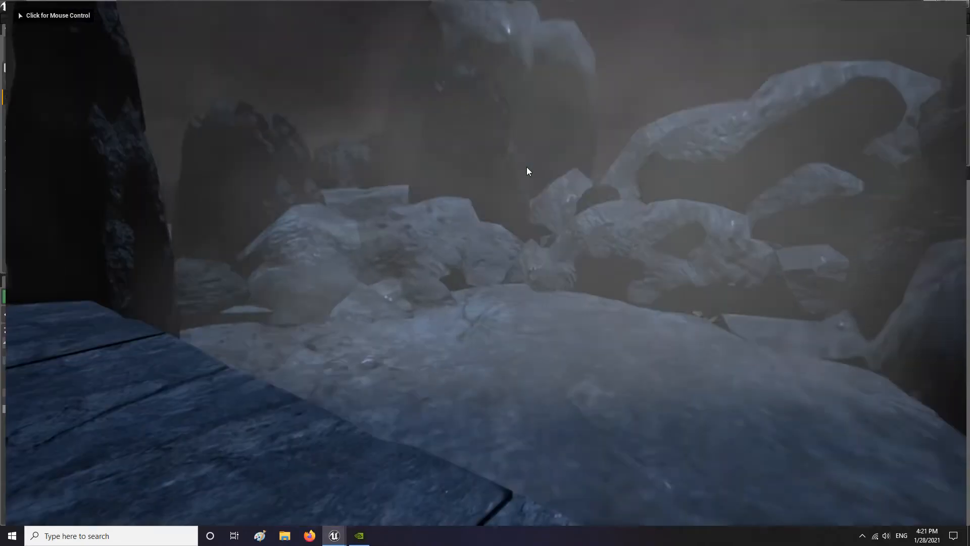
key(w)
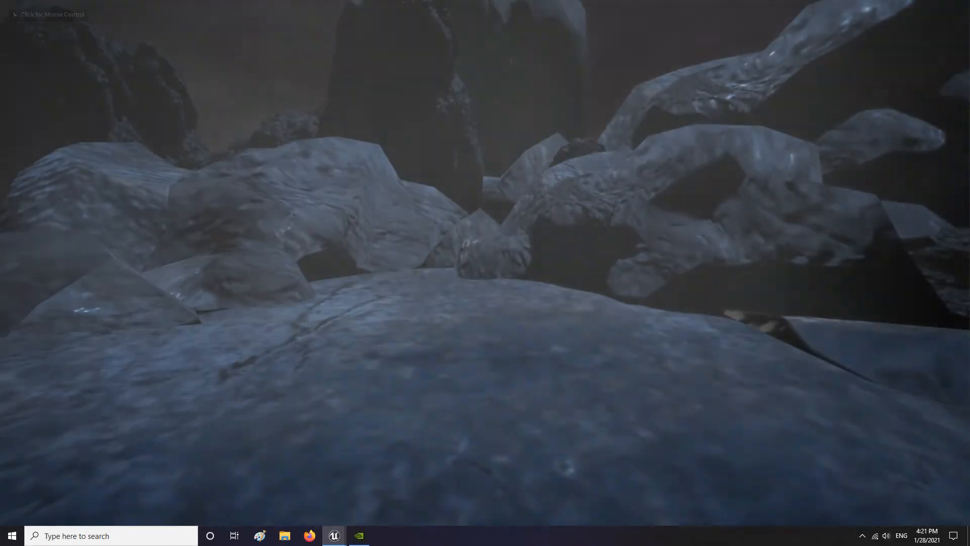
click(485, 273)
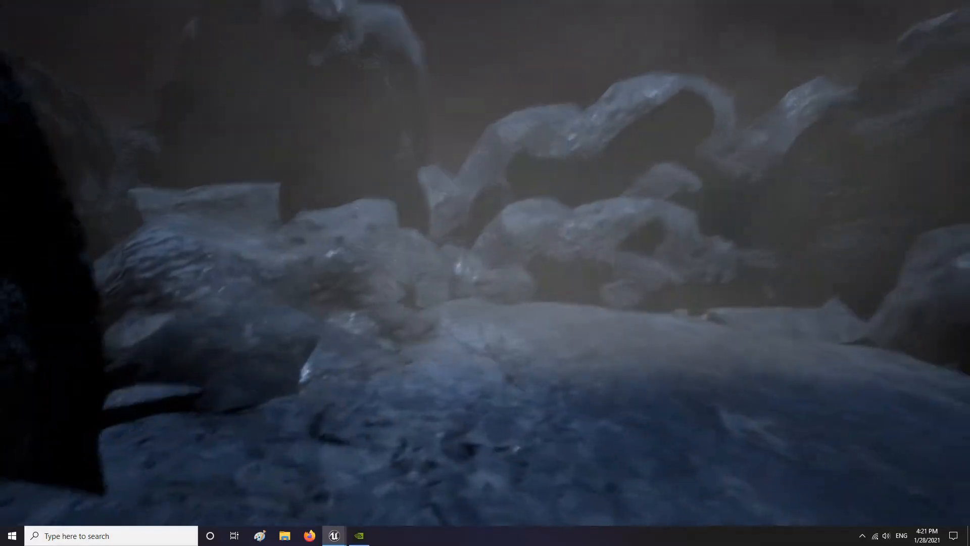
key(Escape)
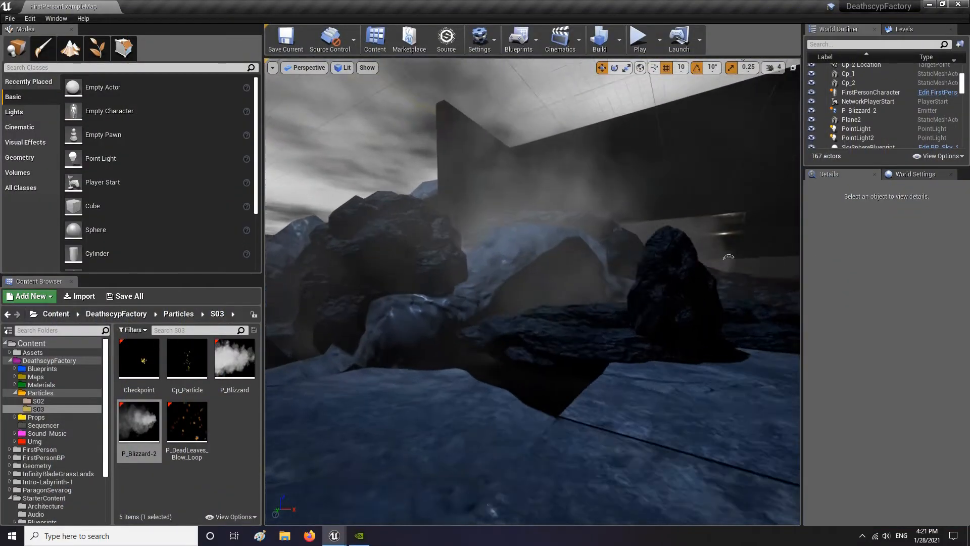
right_drag(533, 292, 533, 292)
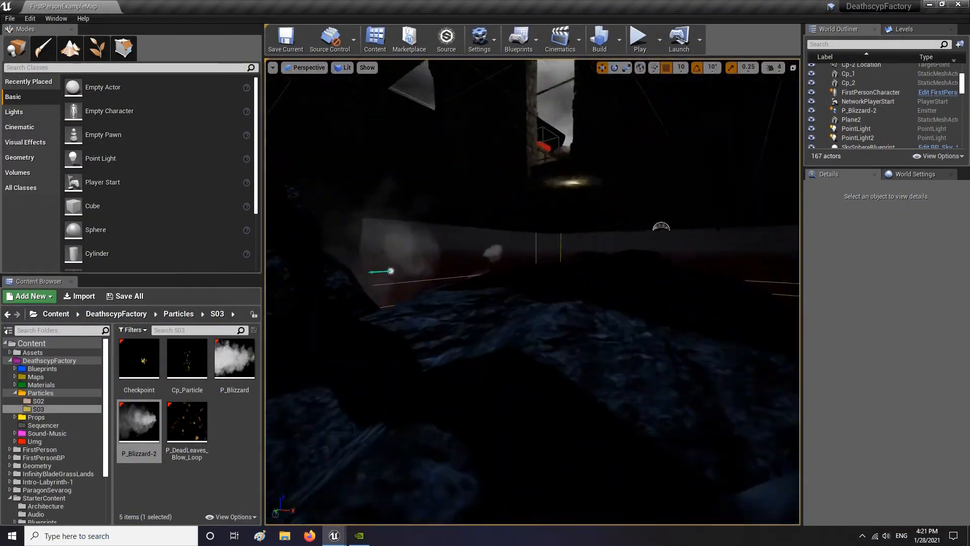
click(422, 313)
right_drag(422, 312, 303, 313)
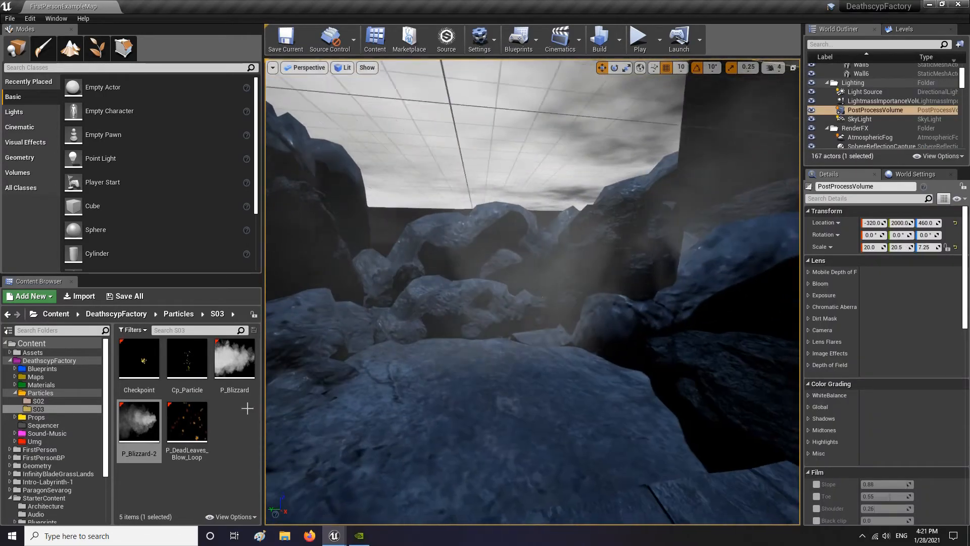
Set the Required module's Screen Alignment in P_Blizzard-2 to PSA Rectangle and save the particle system
double_click(136, 419)
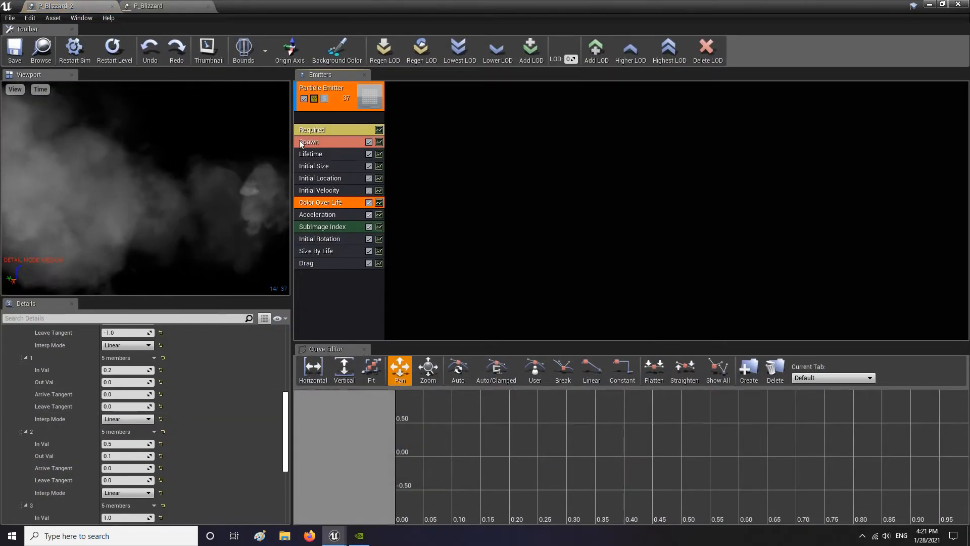
click(303, 142)
click(321, 130)
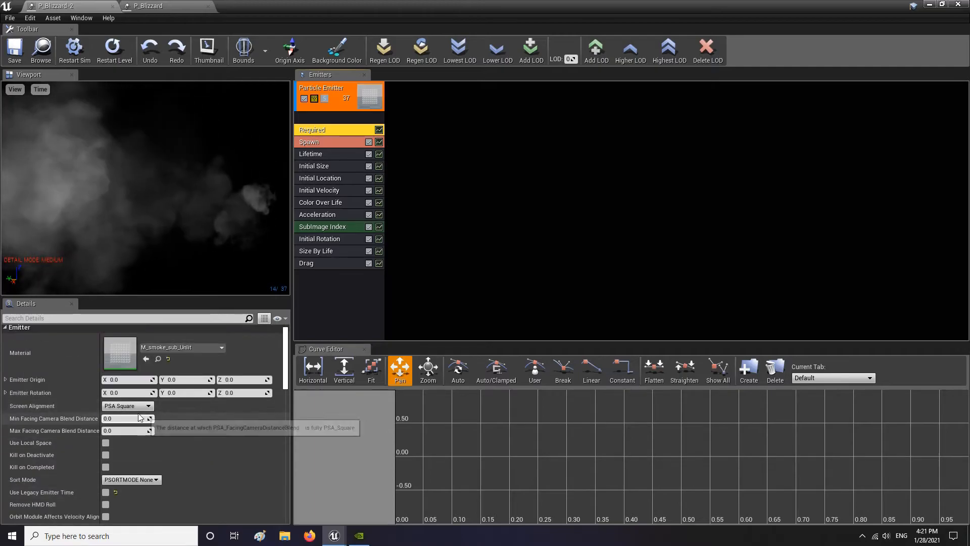
click(136, 407)
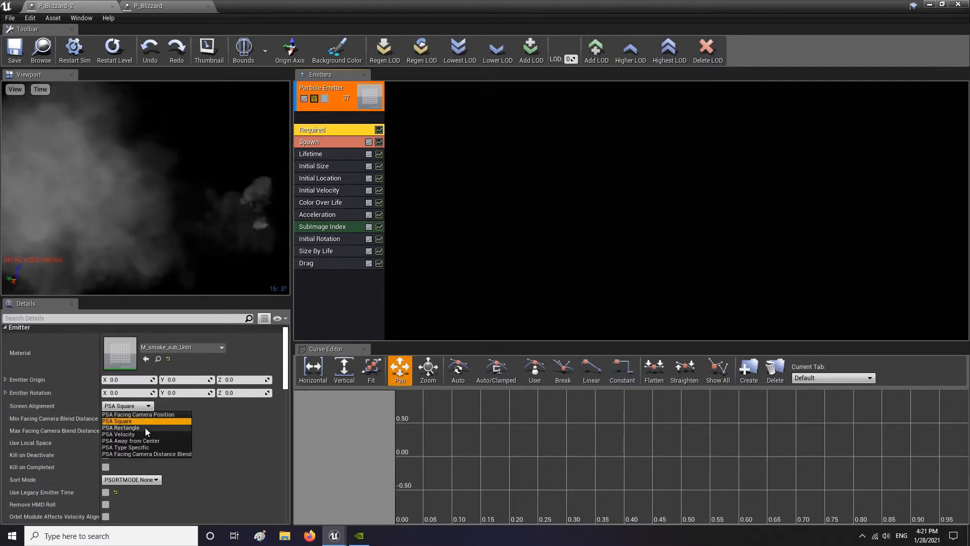
click(145, 427)
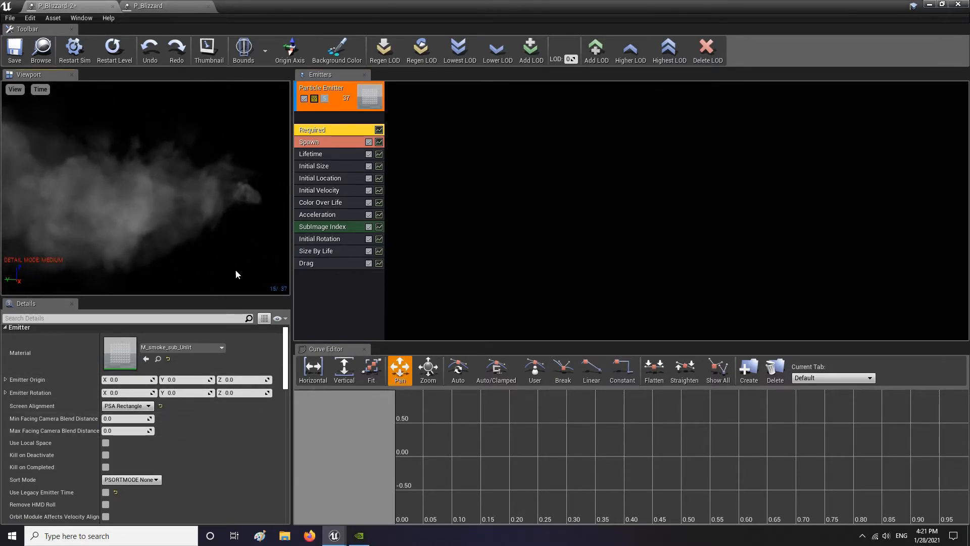
click(14, 51)
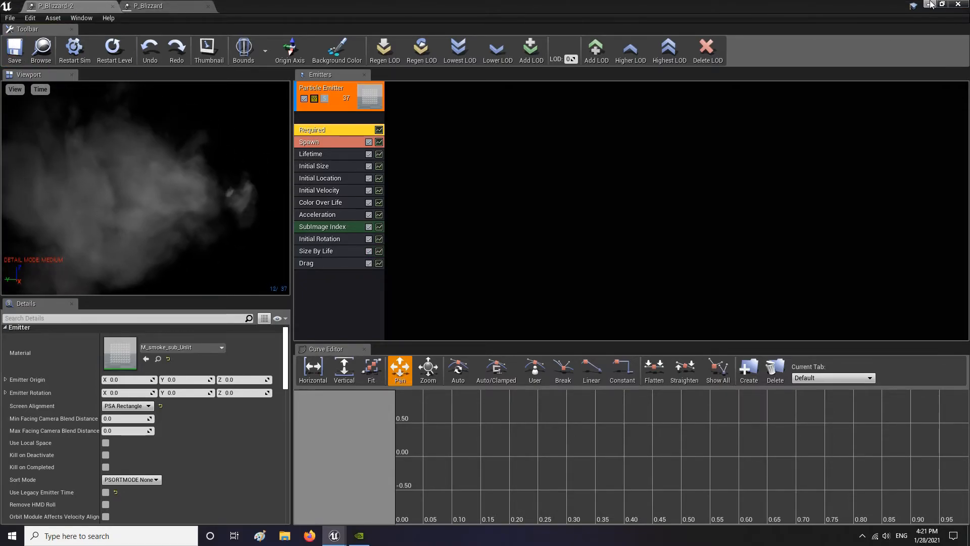
Play the level and walk among the rocks to examine the rectangle-aligned smoke, and return to the maximized P_Blizzard-2 editor
drag(693, 7, 942, 116)
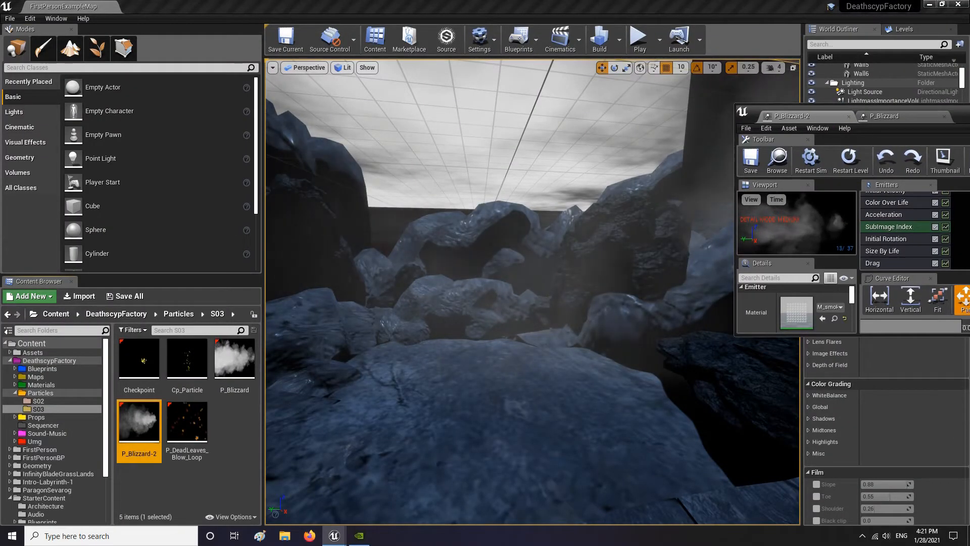
right_drag(608, 227, 594, 207)
click(638, 38)
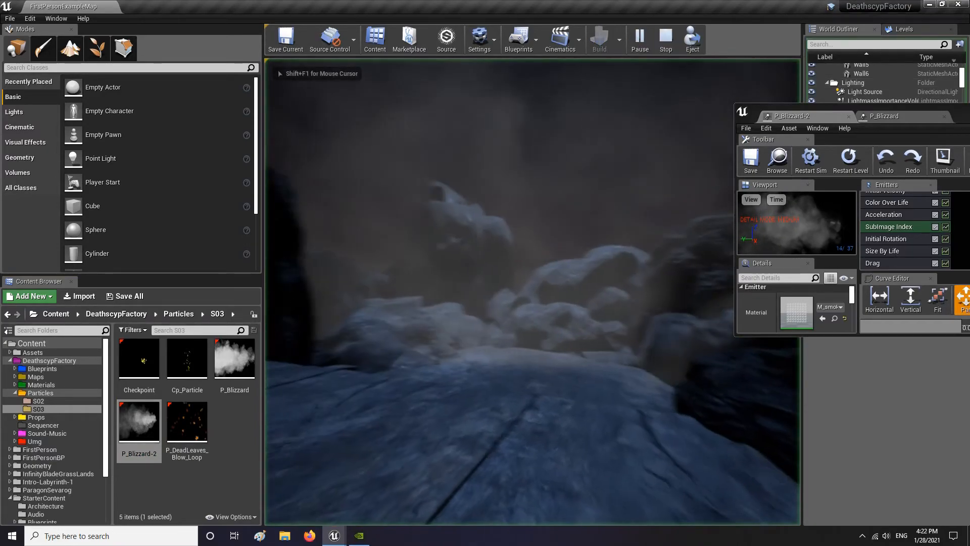
key(w)
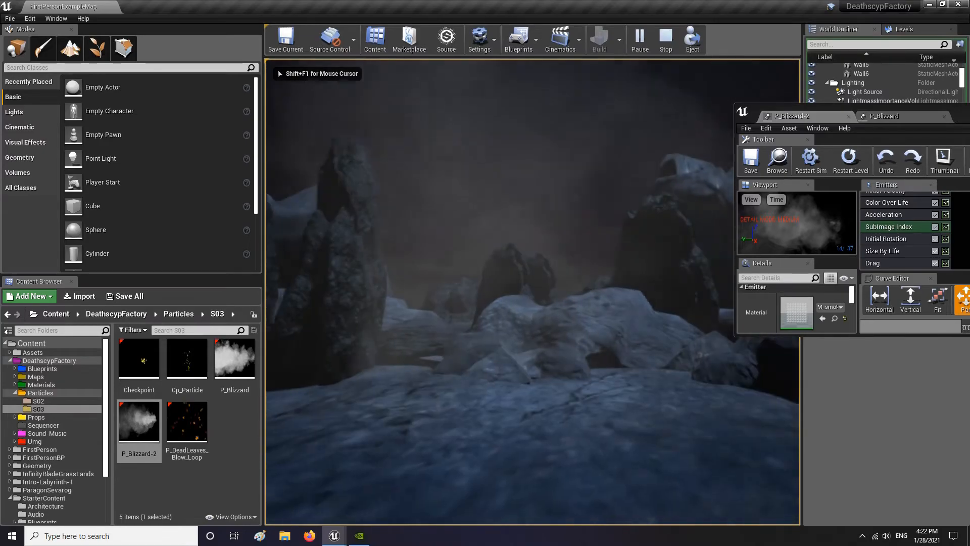
key(w)
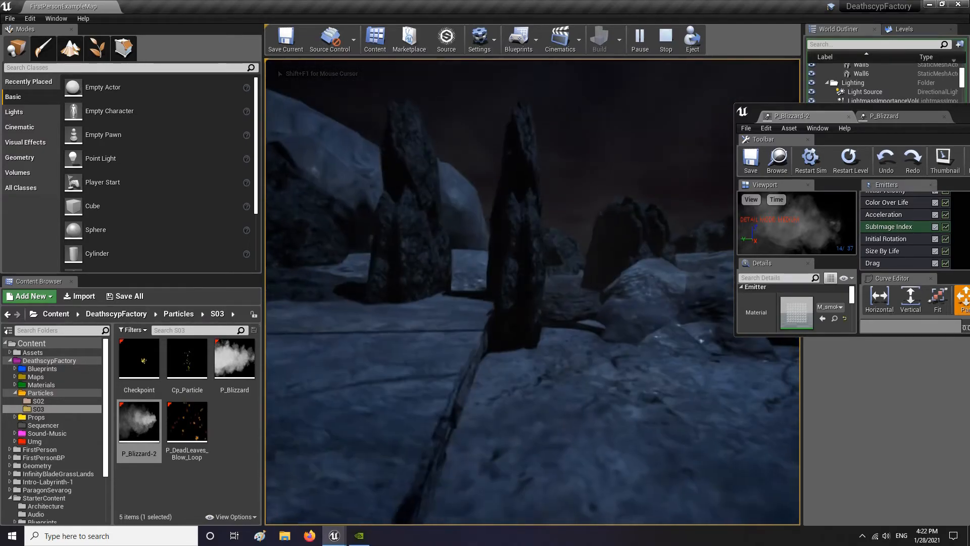
key(Escape)
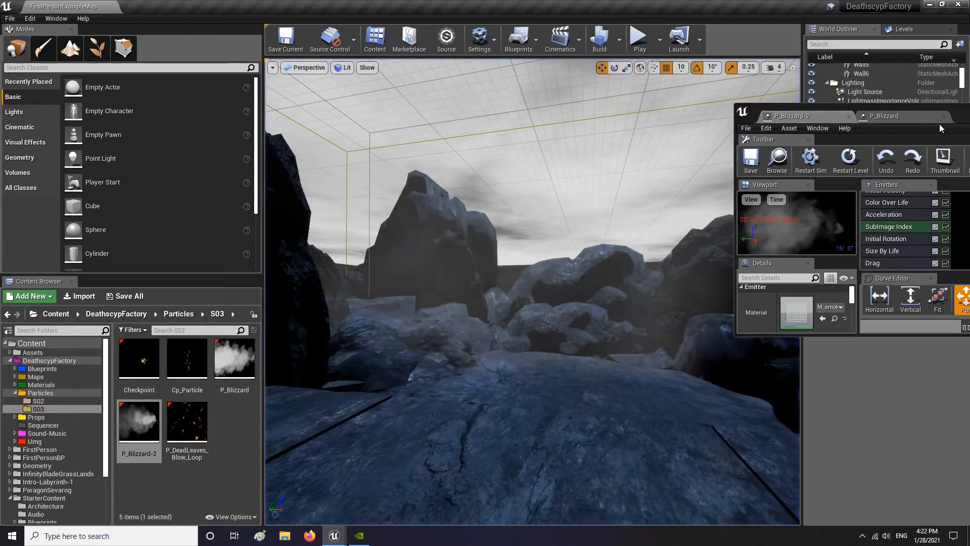
drag(933, 126, 532, 130)
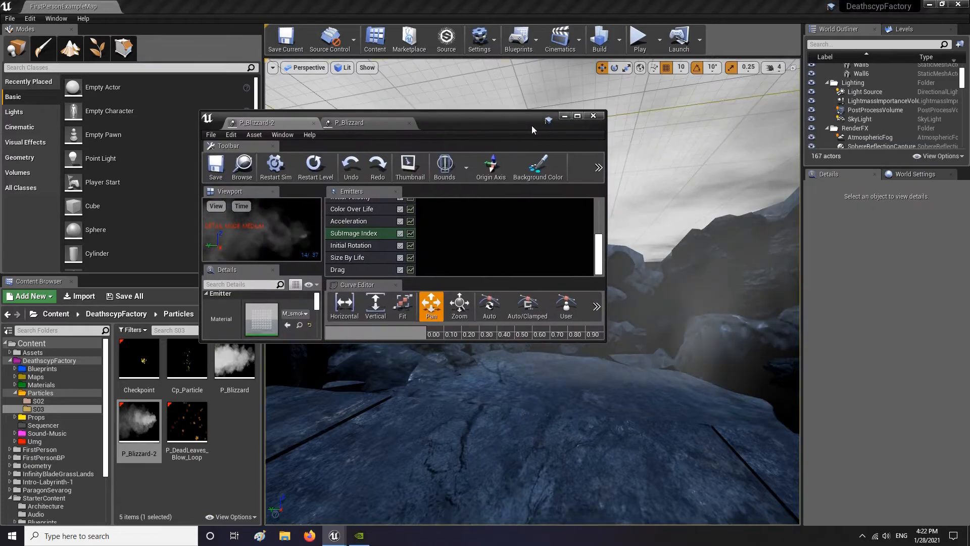
click(578, 116)
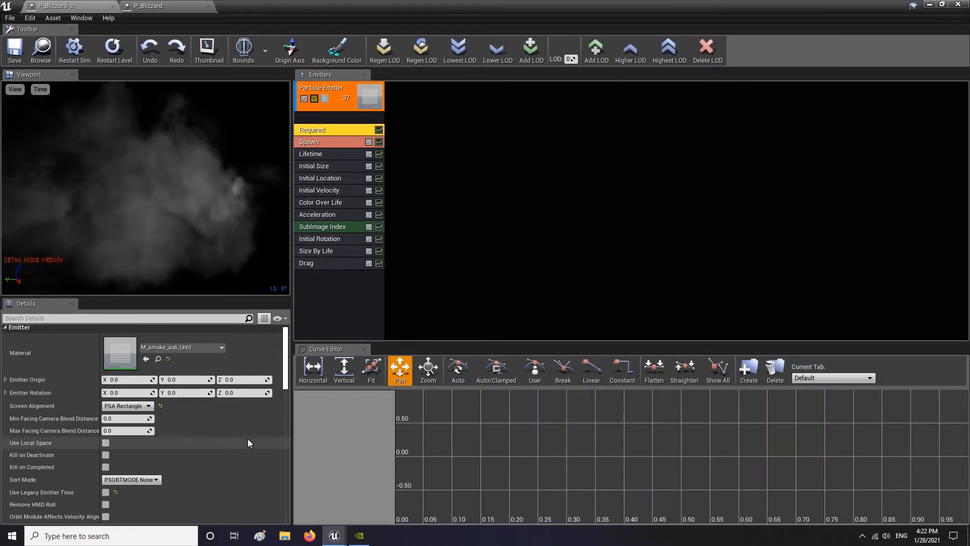
Enable Use Local Space in the Required module of P_Blizzard-2 and return to the level
click(105, 443)
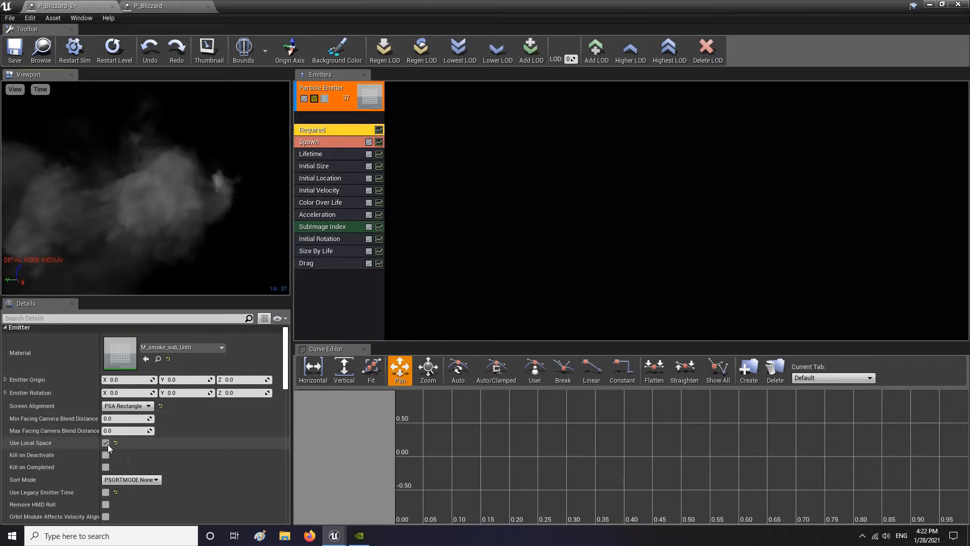
click(929, 4)
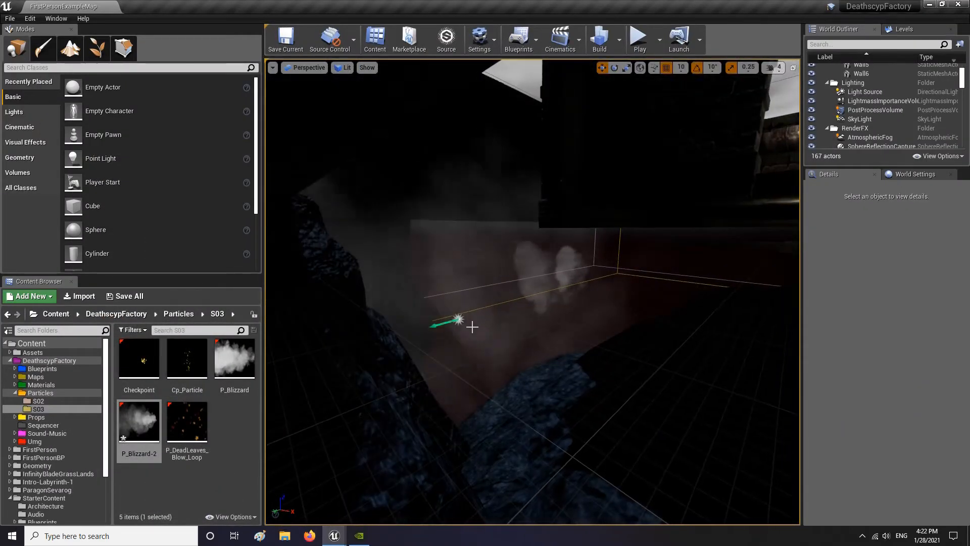
Rotate the placed P_Blizzard-2 emitter to about 0° around Z to check the smoke's direction among the rocks, and undo the rotation
click(462, 320)
right_drag(464, 322, 450, 389)
key(e)
mouse_move(594, 329)
mouse_down()
mouse_move(556, 331)
mouse_move(589, 318)
mouse_up()
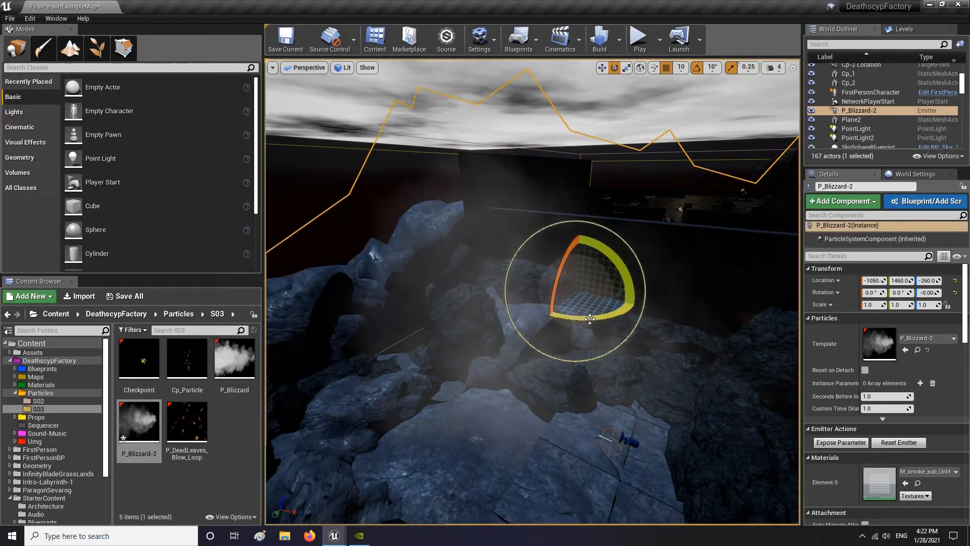
right_drag(611, 320, 633, 338)
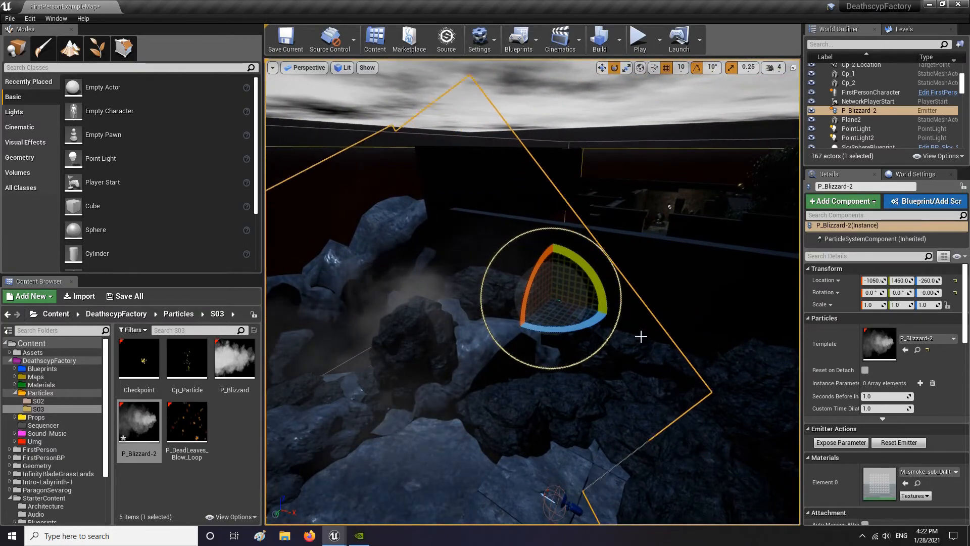
right_drag(580, 284, 642, 249)
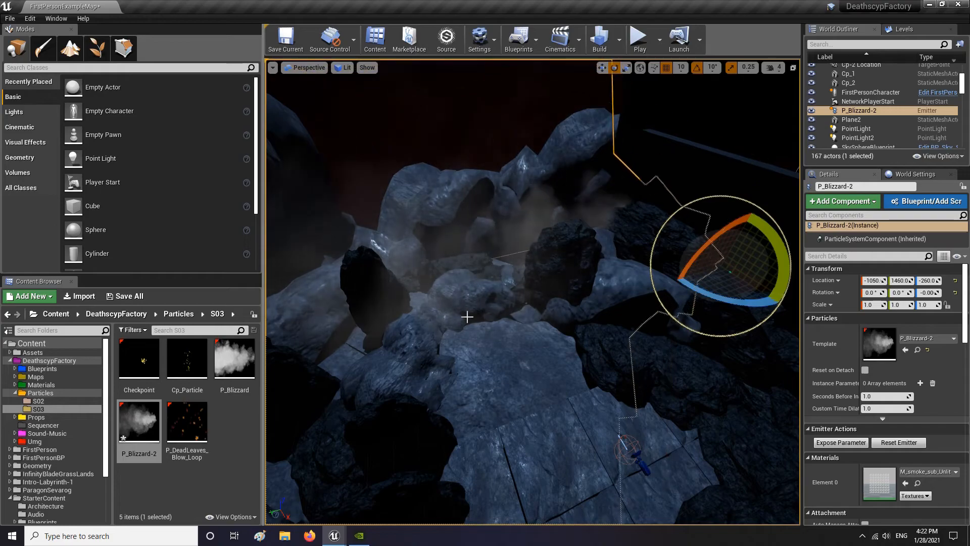
key(ctrl+z)
right_drag(652, 299, 652, 279)
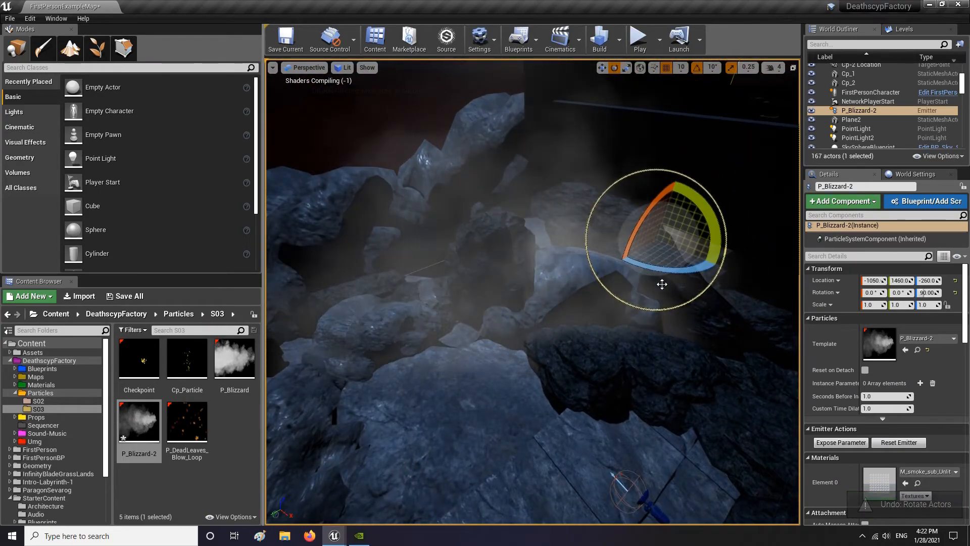
Set the Required module's Screen Alignment in P_Blizzard-2 to PSA Square and save the particle system
click(143, 433)
double_click(143, 433)
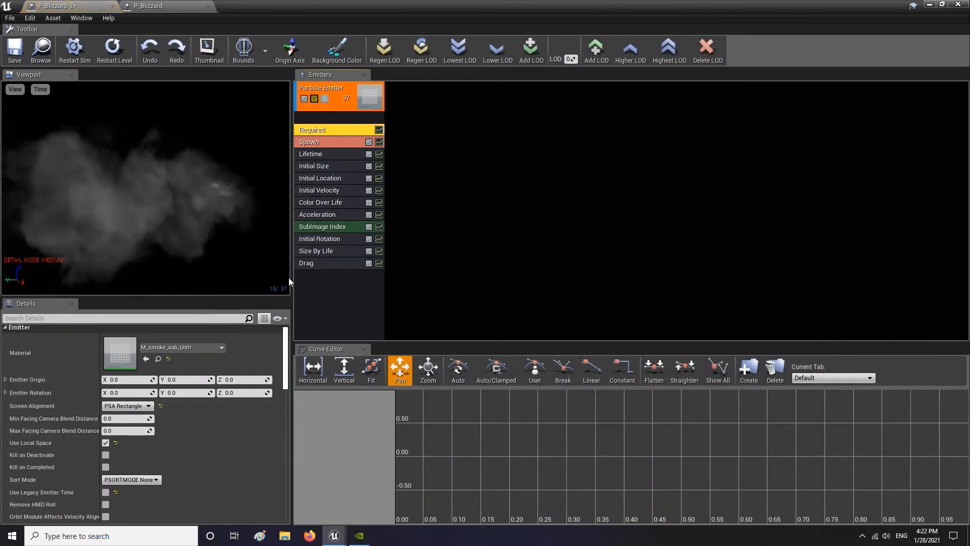
click(305, 142)
click(322, 131)
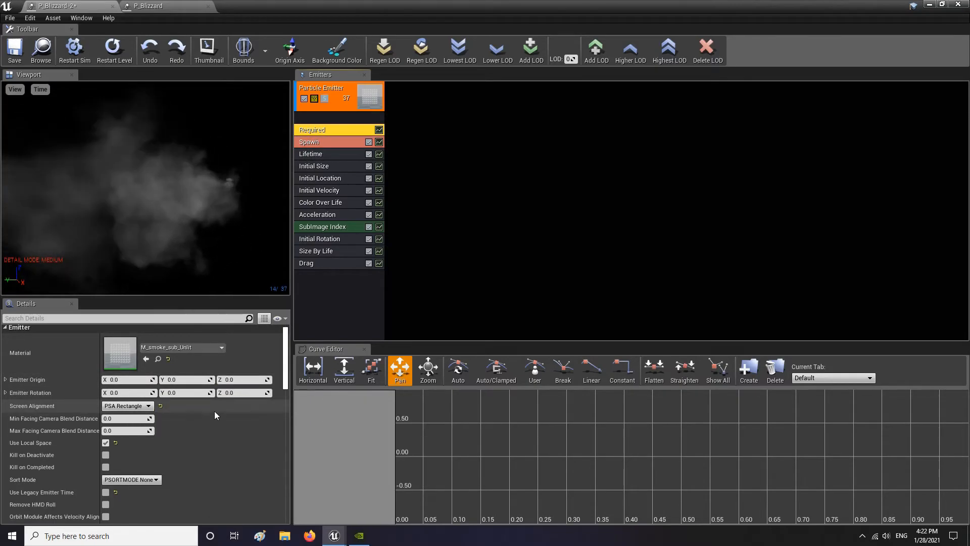
click(148, 407)
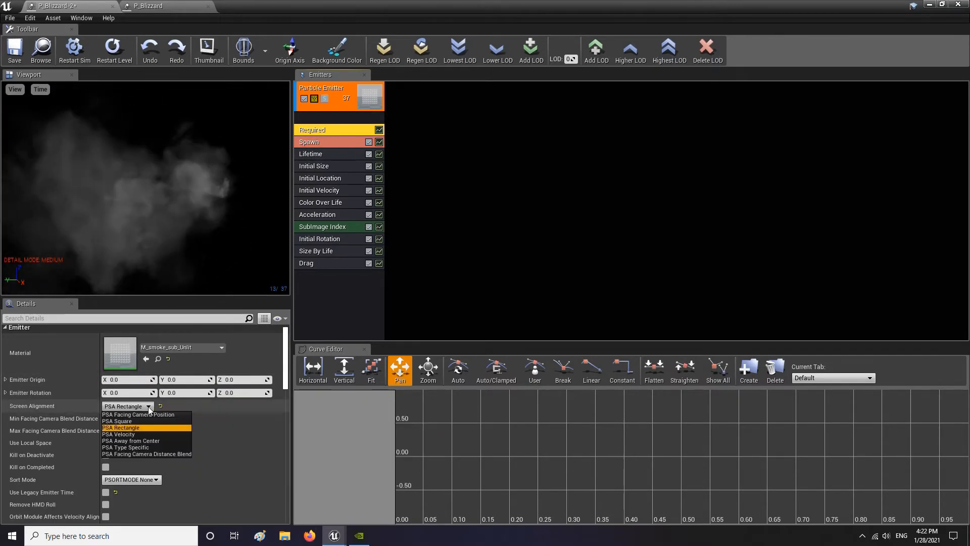
click(127, 421)
click(13, 56)
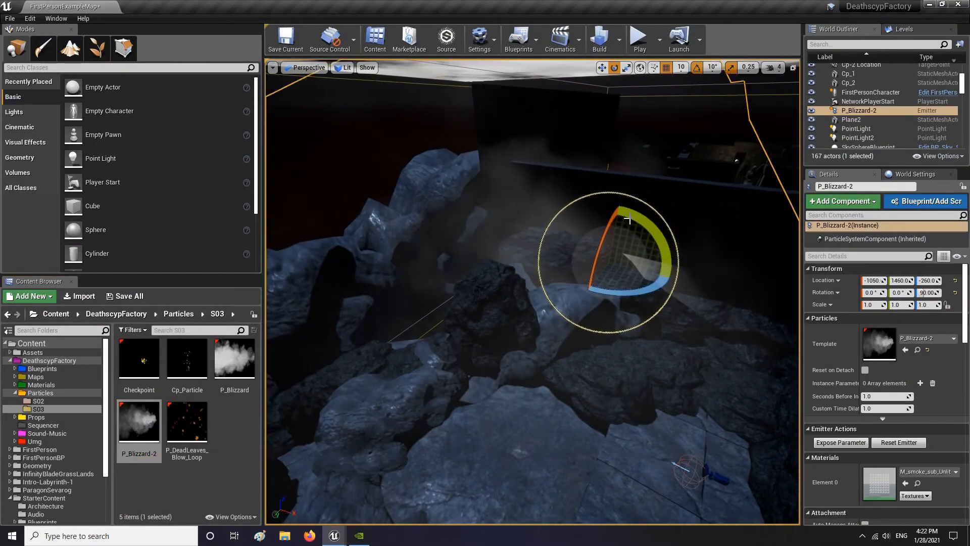
Try rotating the P_Blizzard-2 emitter in the level by -80° around Z, and undo the rotation
drag(628, 218, 666, 235)
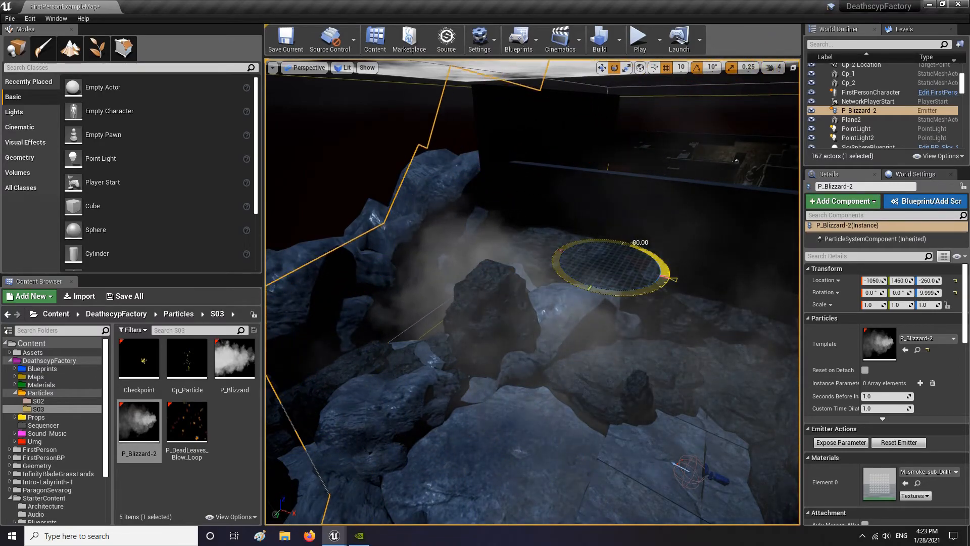
drag(631, 296, 630, 303)
right_drag(532, 275, 606, 285)
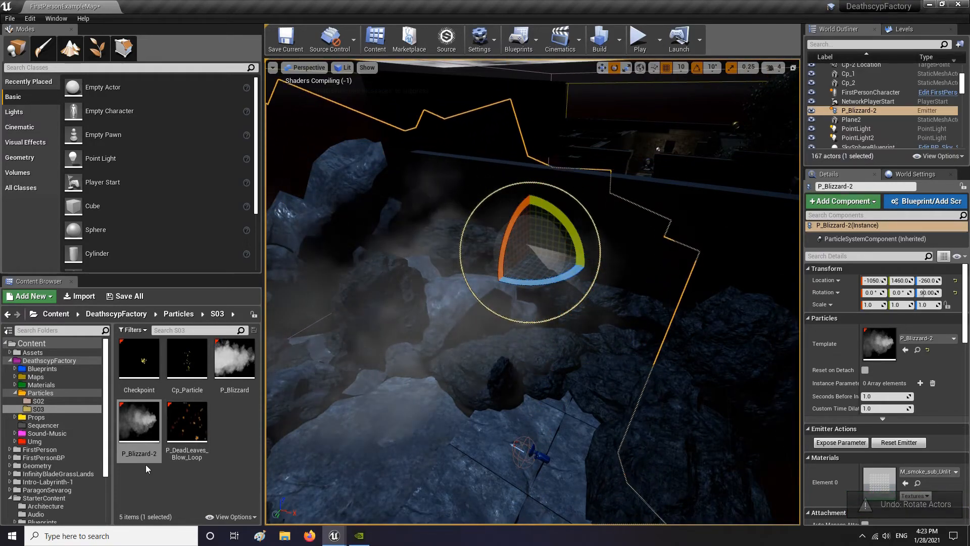
Open the Acceleration module of P_Blizzard-2 in the particle editor
double_click(143, 435)
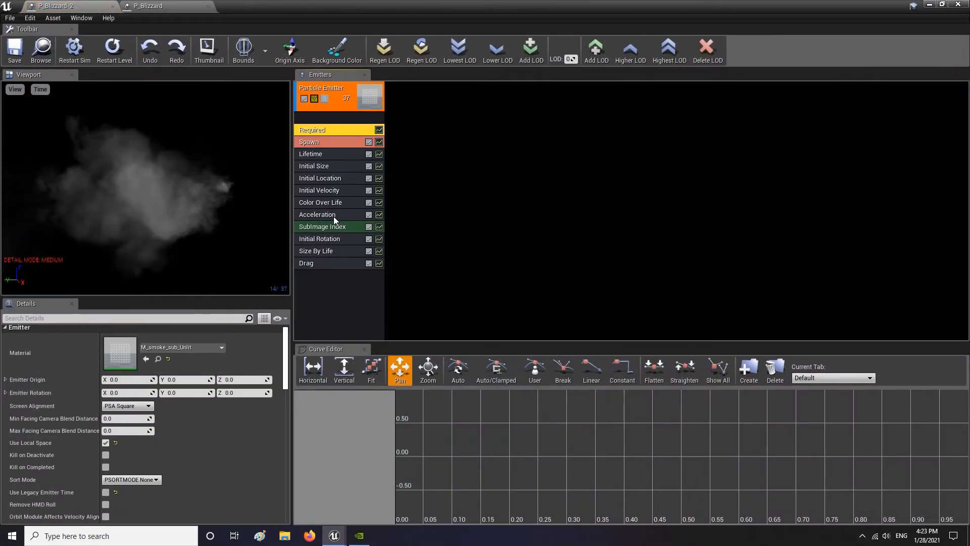
click(332, 217)
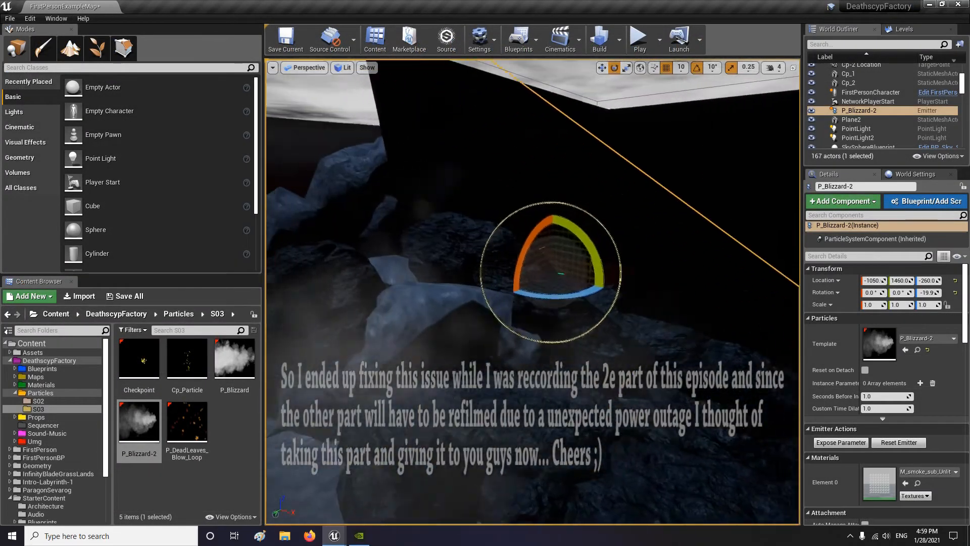
Rotate the emitter in the level around Z, first to about -90° and further, to check the smoke's direction, and undo the rotations
right_drag(625, 320, 585, 290)
drag(550, 302, 650, 313)
right_drag(650, 314, 573, 318)
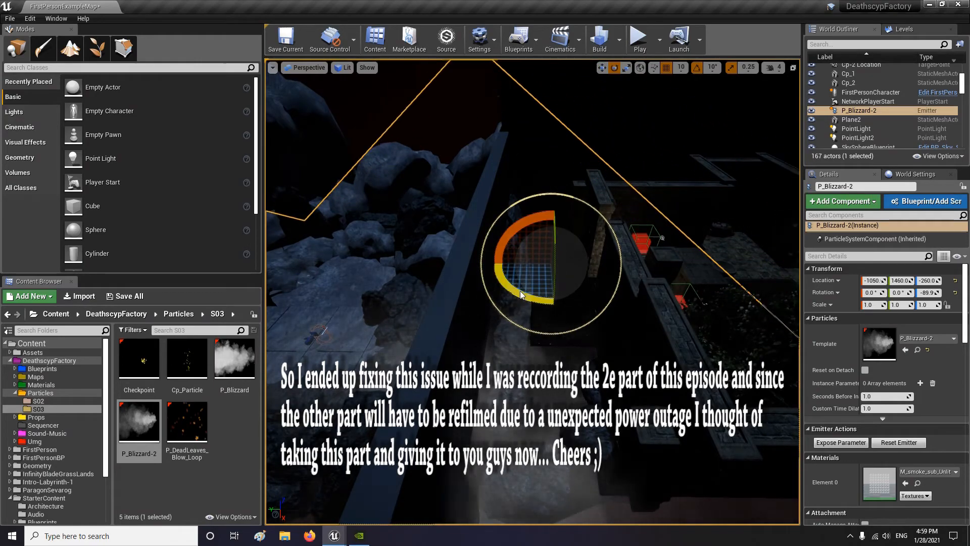
drag(525, 297, 610, 284)
right_drag(531, 297, 323, 414)
key(ctrl+z)
Reopen P_Blizzard-2 at its Required module and place the editor as a full-height window beside the level viewport
double_click(142, 422)
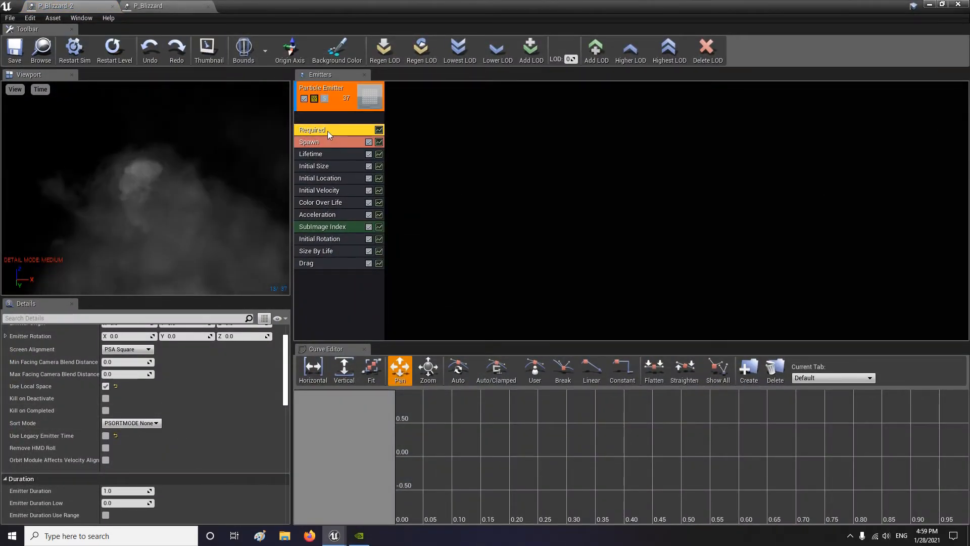
mouse_move(145, 356)
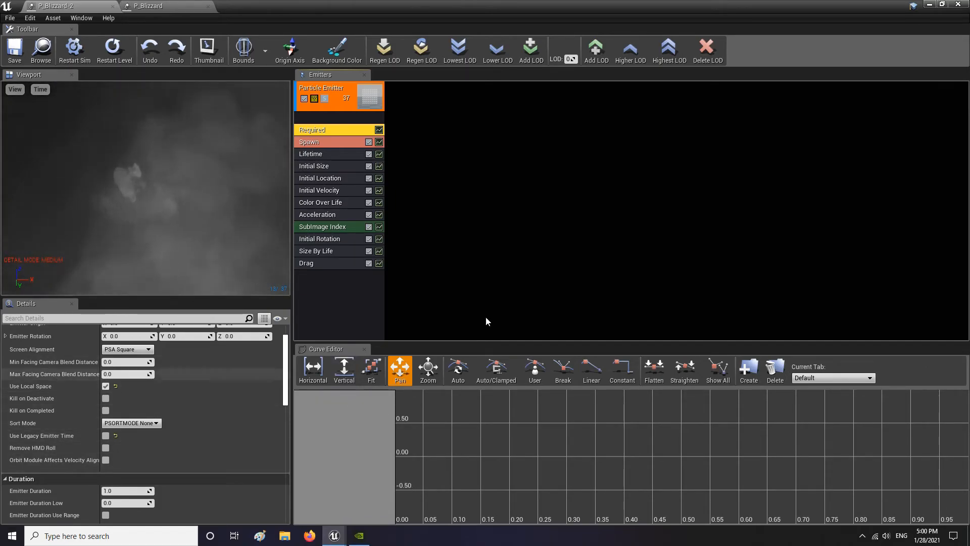
drag(681, 6, 792, 50)
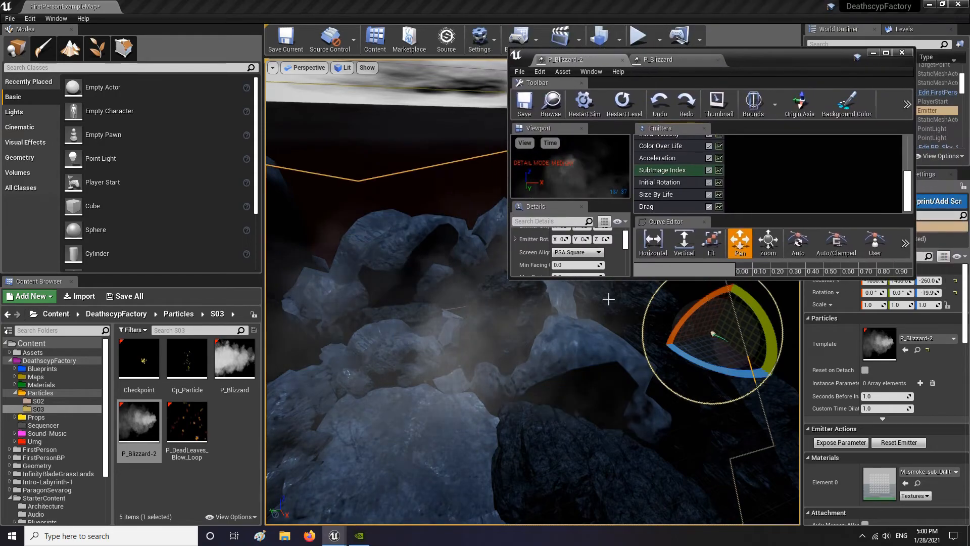
double_click(791, 51)
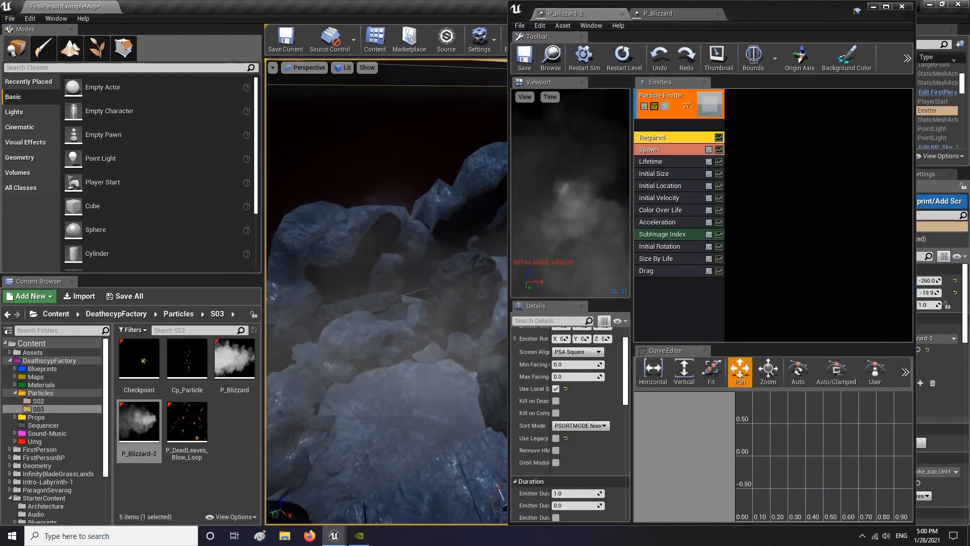
Compare the level's smoke with Use Local Space off and back on, trying an emitter rotation of about -30° around Z and undoing it
click(555, 388)
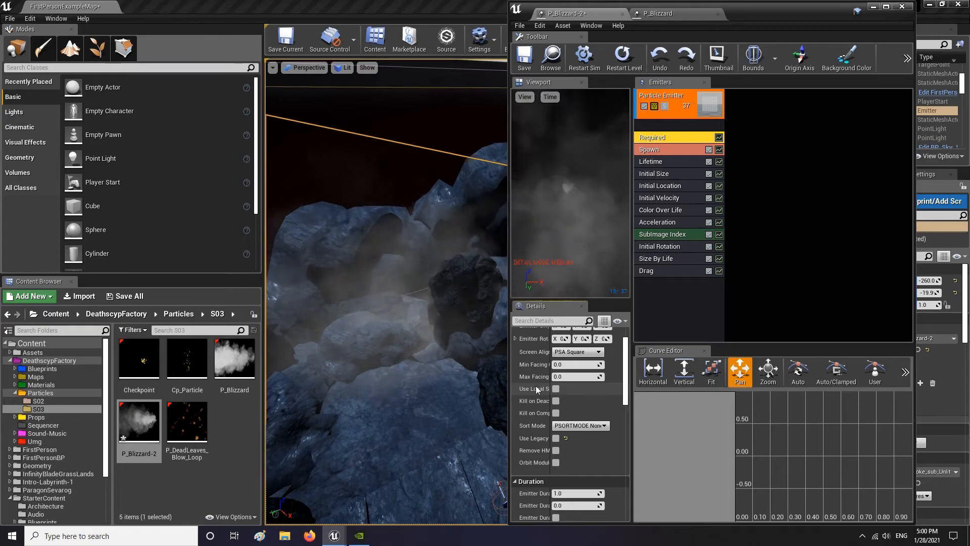
right_drag(504, 222, 467, 283)
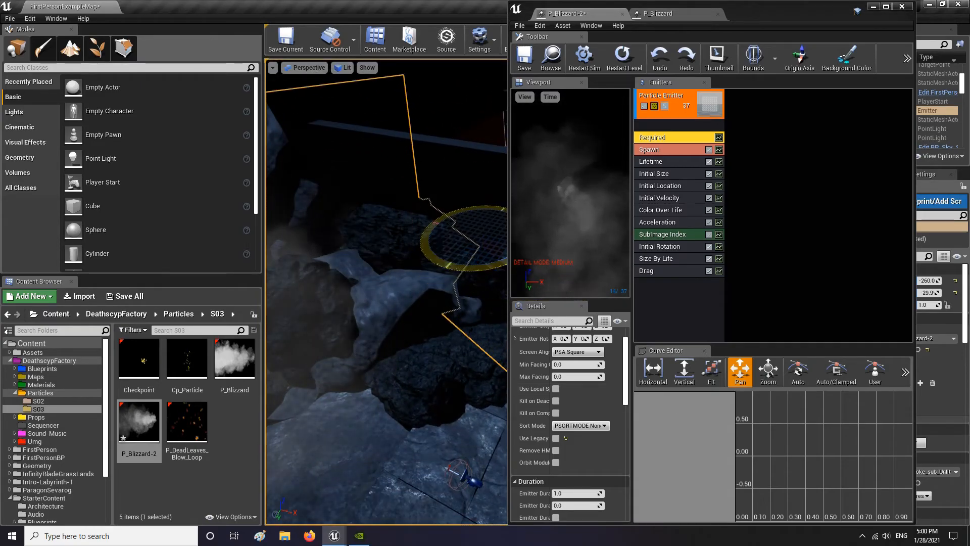
right_drag(370, 279, 487, 381)
key(ctrl+z)
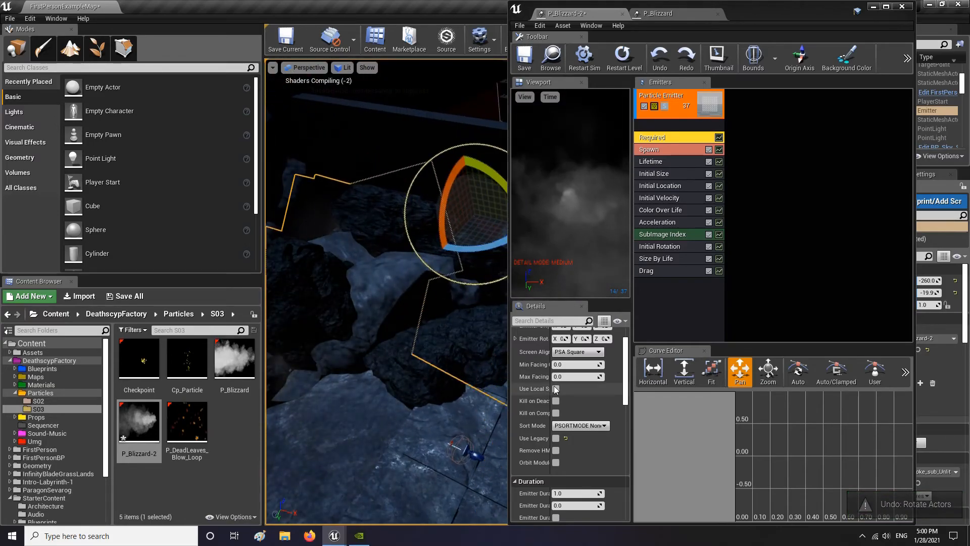
click(555, 389)
right_drag(454, 283, 339, 362)
right_drag(560, 257, 400, 241)
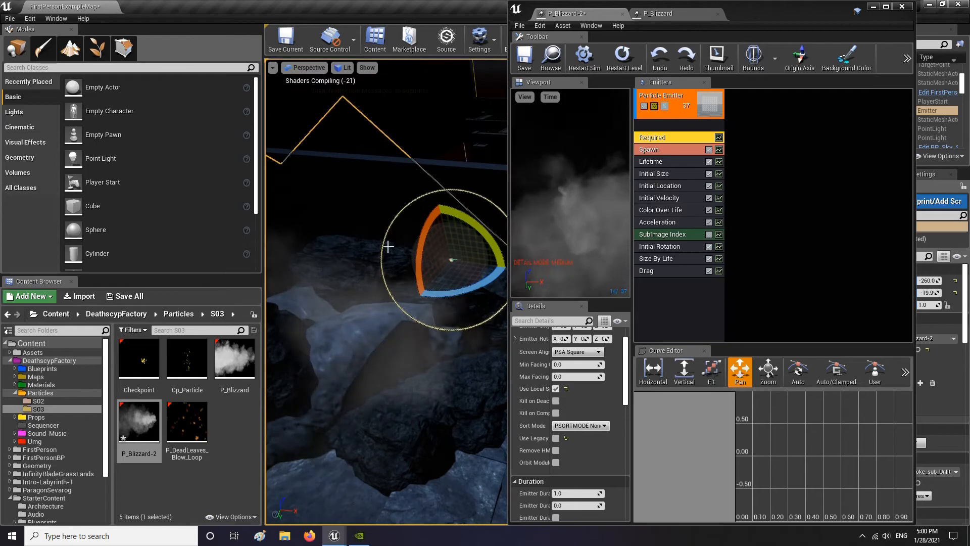
right_drag(454, 303, 409, 342)
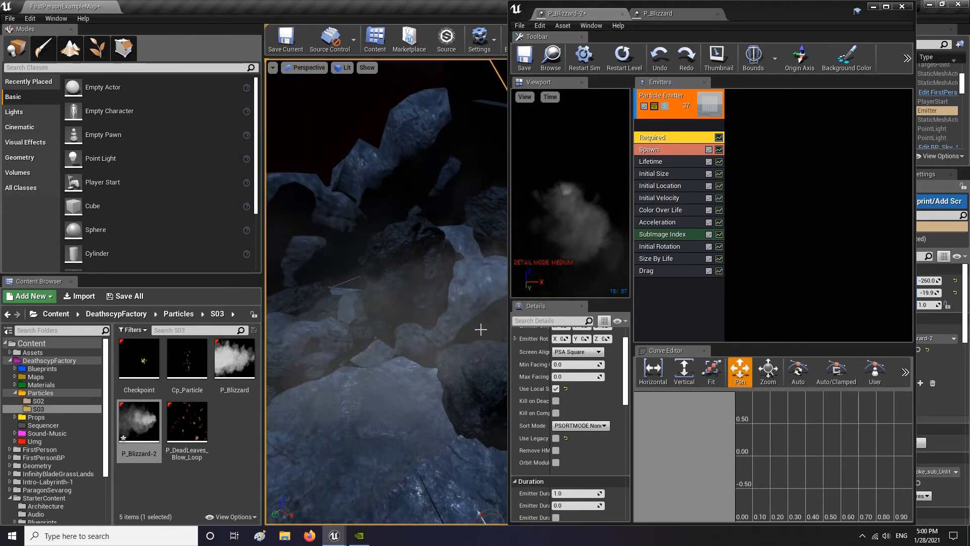
Show P_Blizzard-2's Acceleration module in the maximized editor, and rotate the emitter in the level to about -100° around Z
click(651, 222)
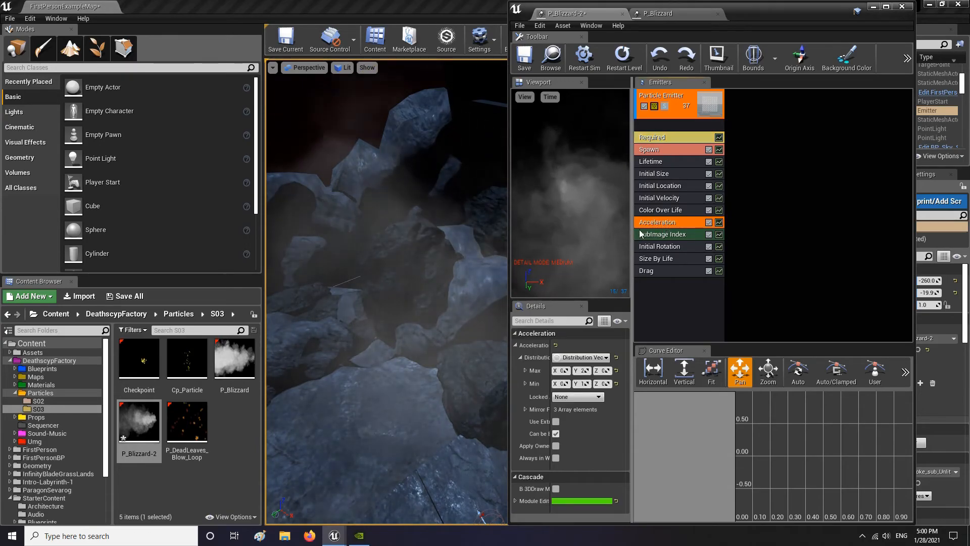
drag(758, 14, 599, 15)
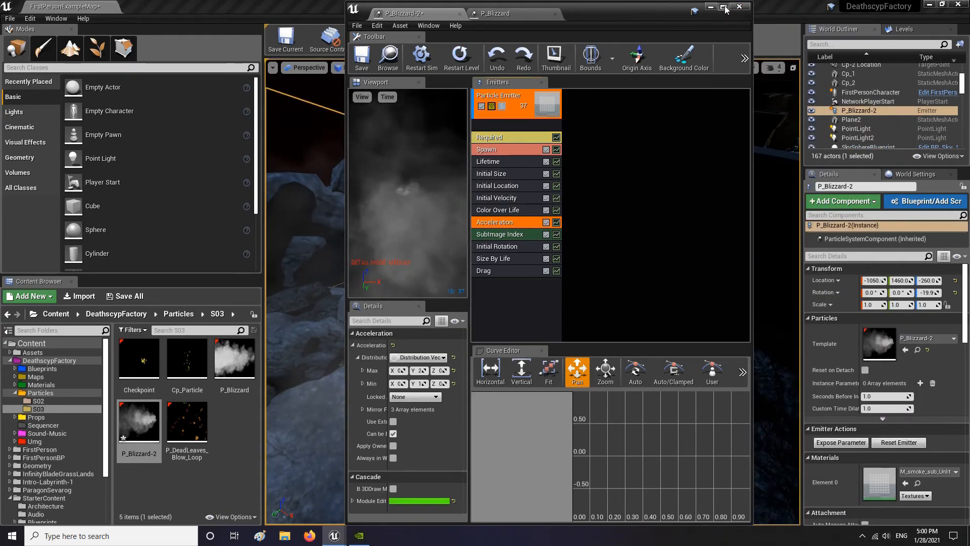
click(724, 8)
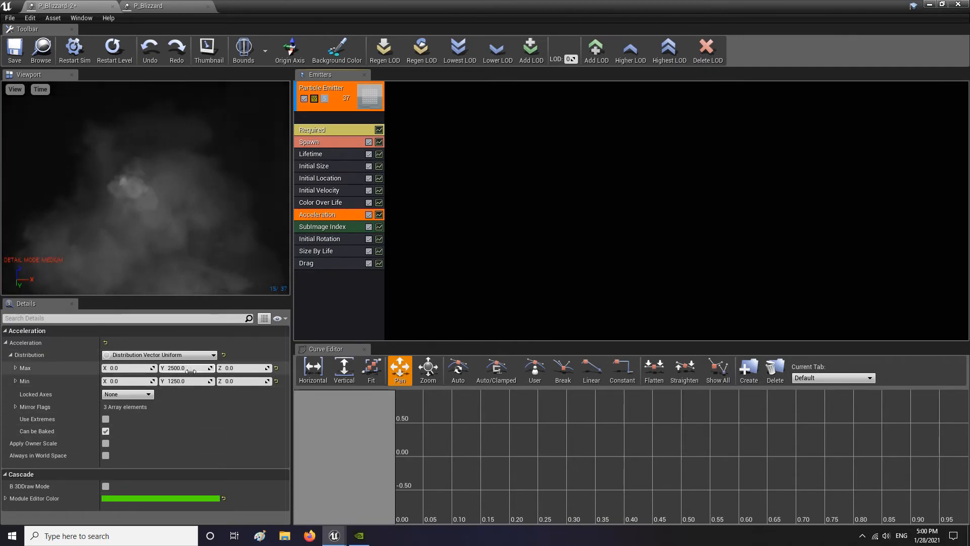
click(930, 5)
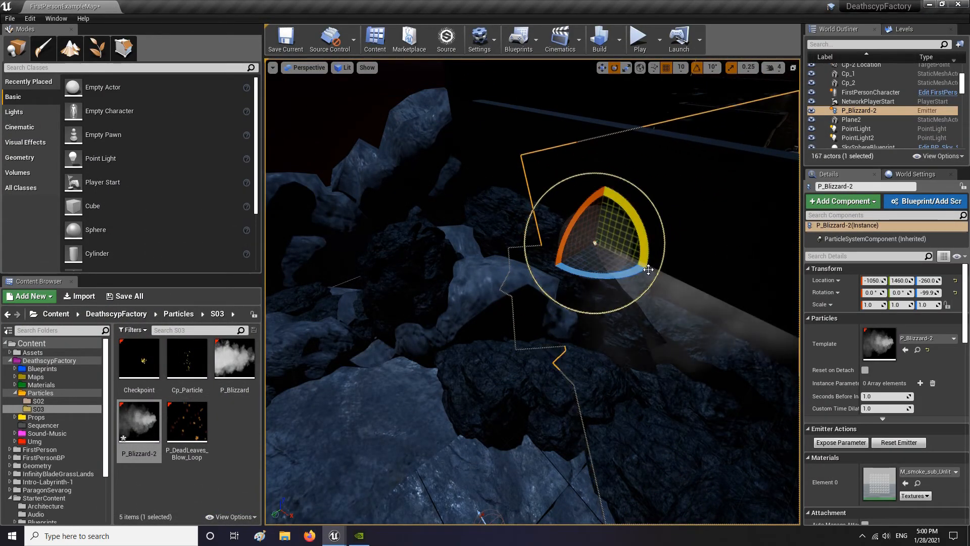
Enable Always in World Space for the Acceleration module, test it by rotating the emitter to about -169° around Z, and undo the rotation
click(382, 498)
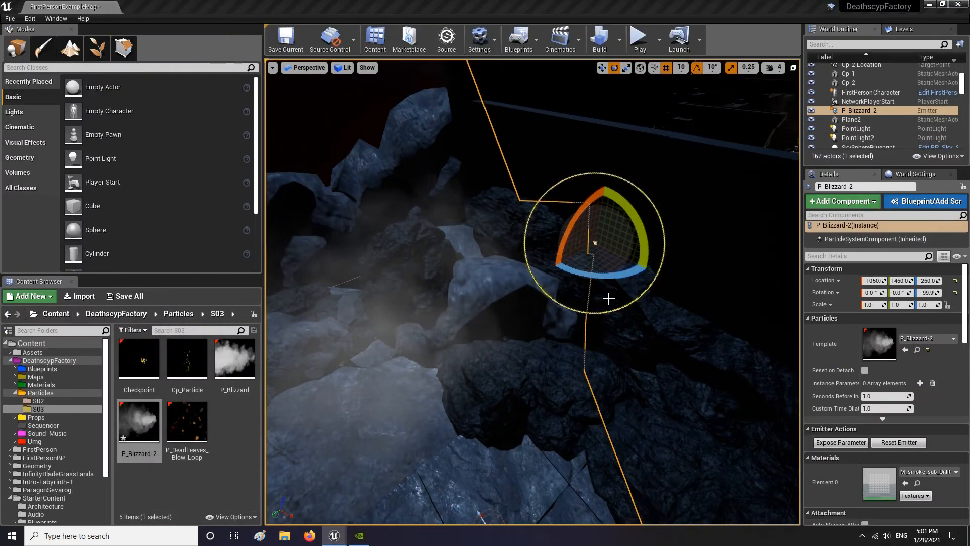
drag(591, 278, 643, 302)
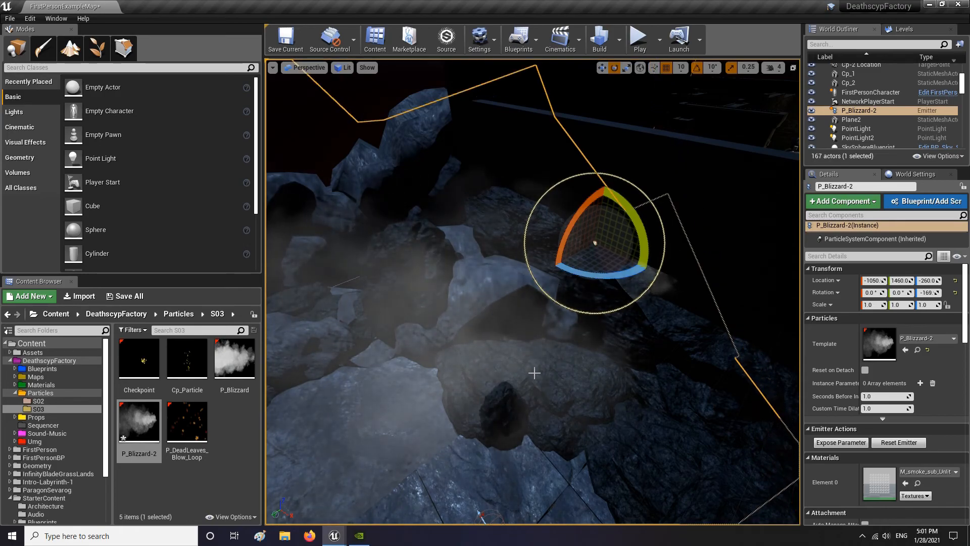
key(w)
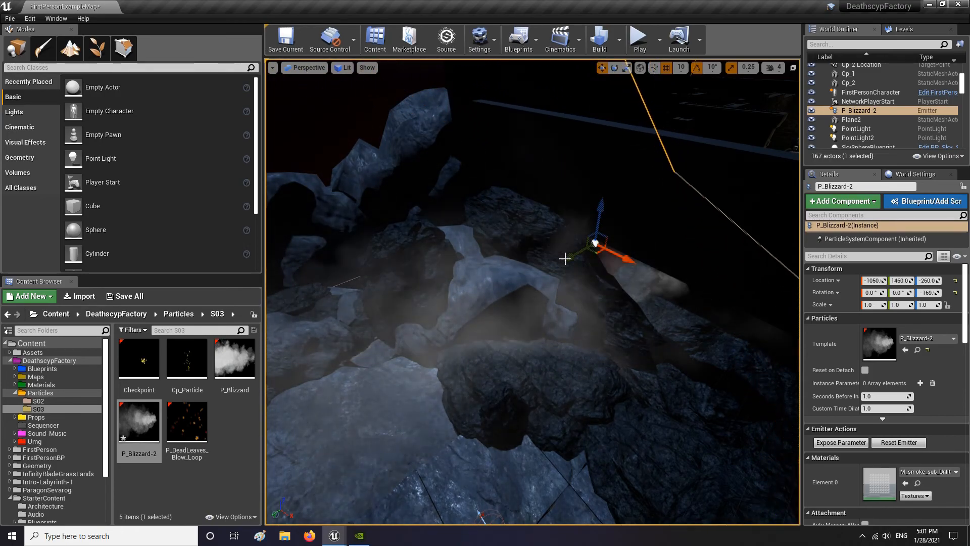
key(ctrl+z)
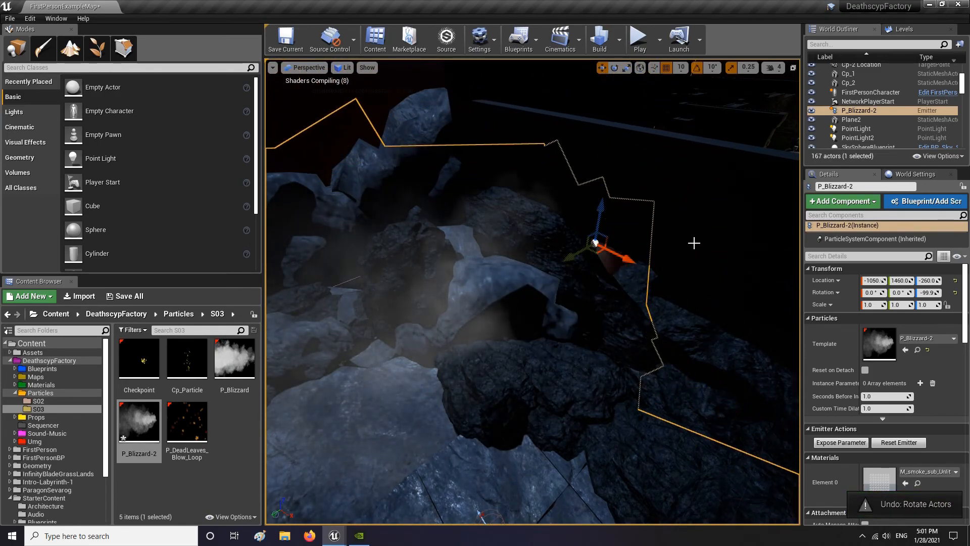
Turn off Always in World Space in P_Blizzard-2's Acceleration module and save the particle system
double_click(140, 421)
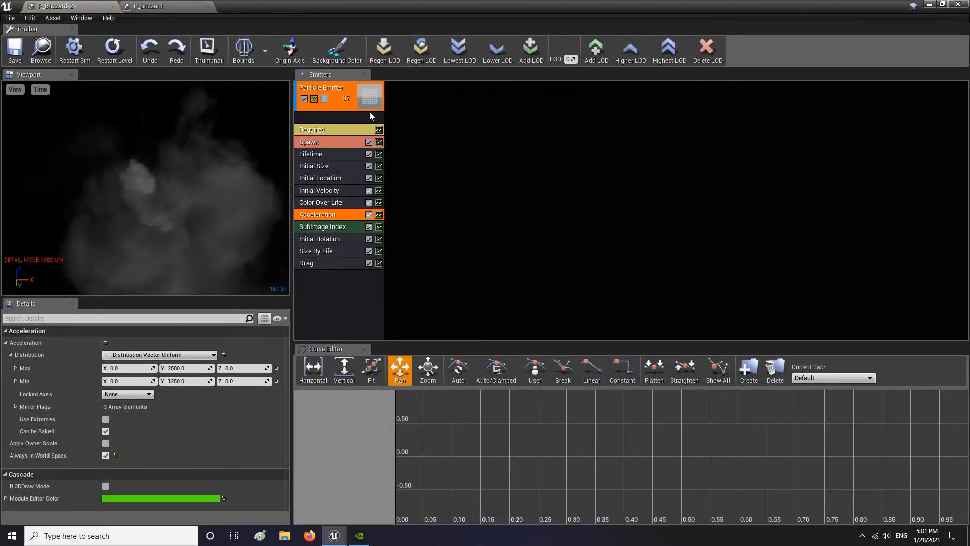
click(325, 130)
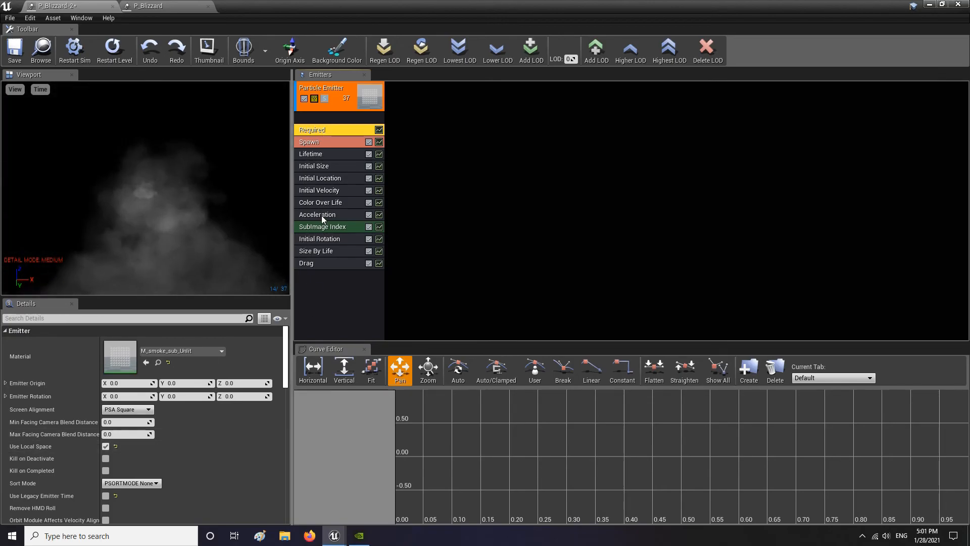
click(321, 215)
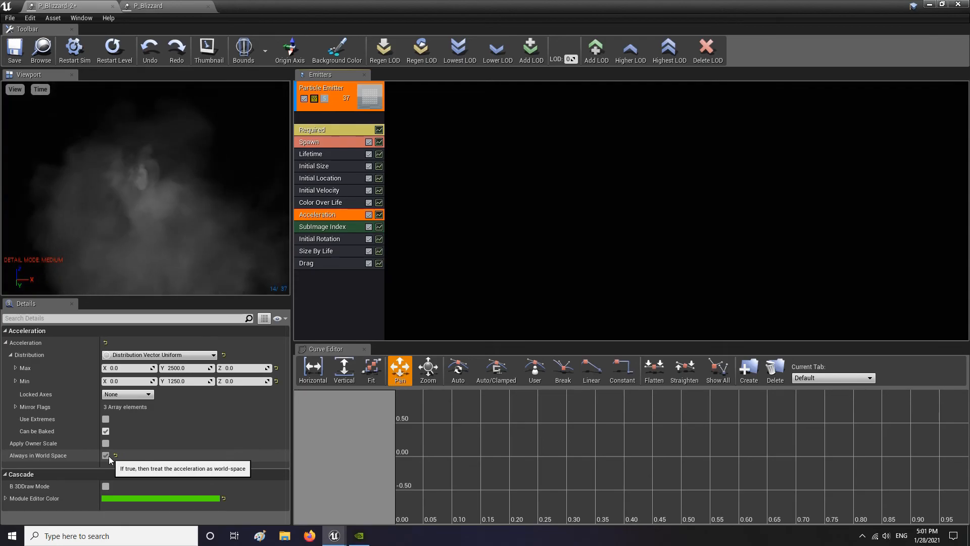
click(109, 456)
click(14, 50)
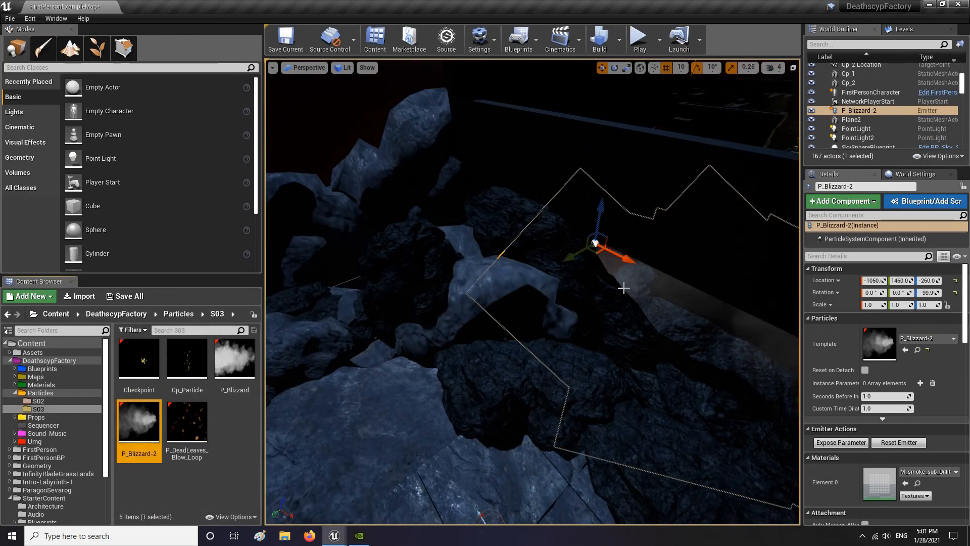
Rotate the P_Blizzard-2 emitter in the level around its vertical axis and examine the direction in which the smoke blows
right_drag(603, 249, 571, 248)
key(e)
drag(549, 250, 498, 252)
right_drag(746, 231, 671, 214)
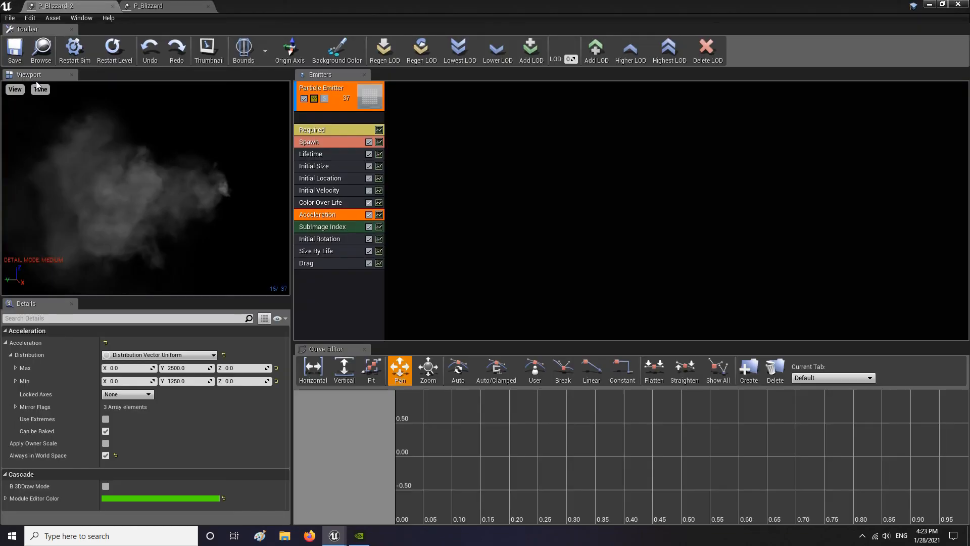